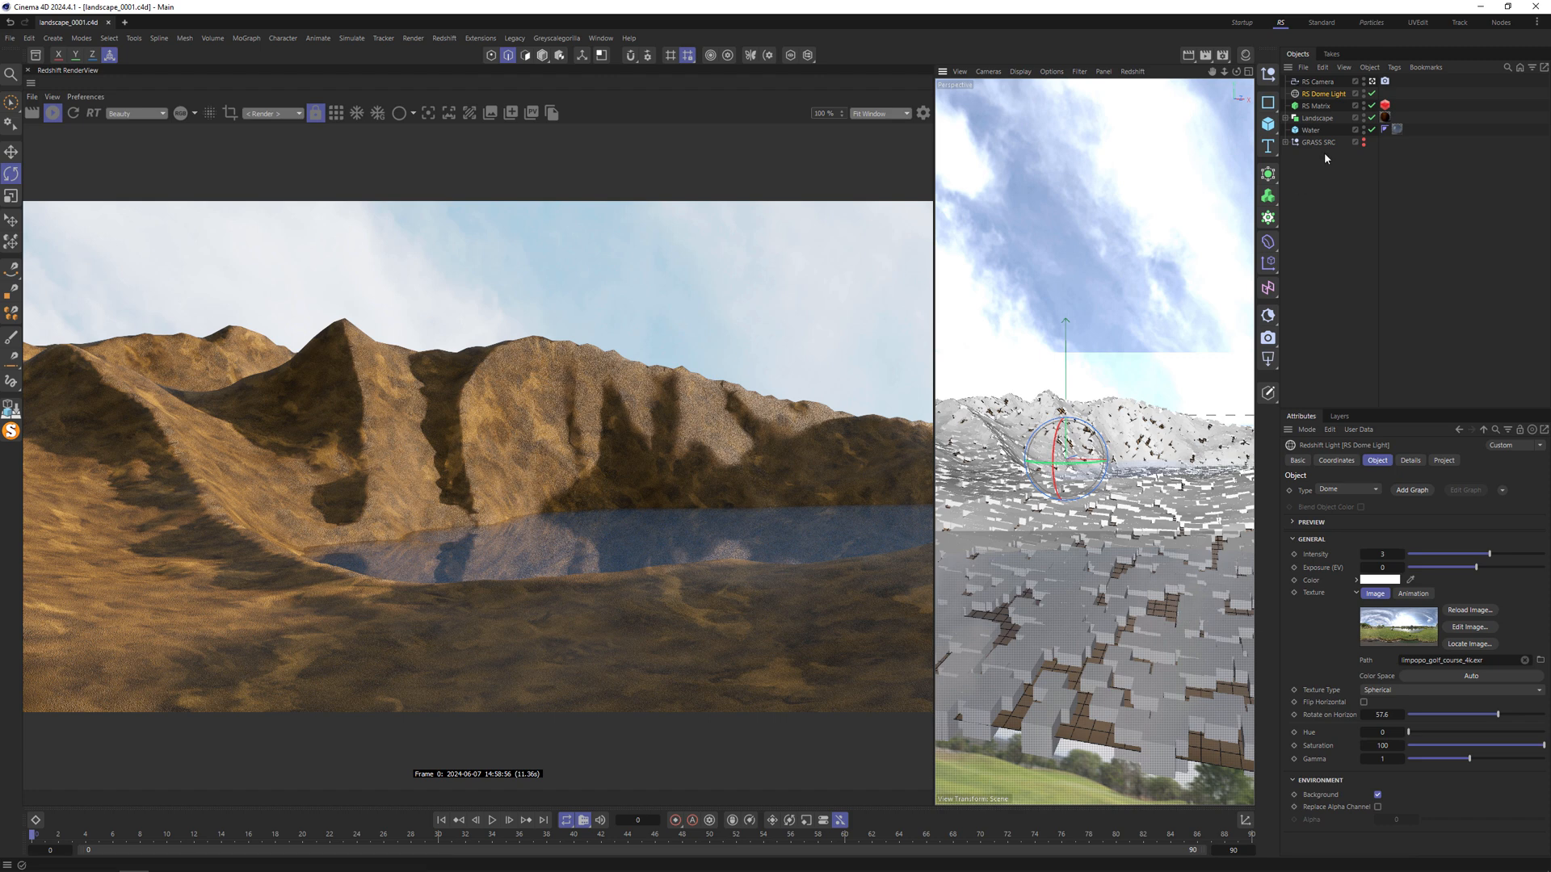
# Step: Add the Cocksfoot 'Loke' 03 - Middle-Aged - Summer grass from GRASS SRC to the custom objects of the RS Matrix's Redshift Object tag
pyautogui.click(1325, 107)
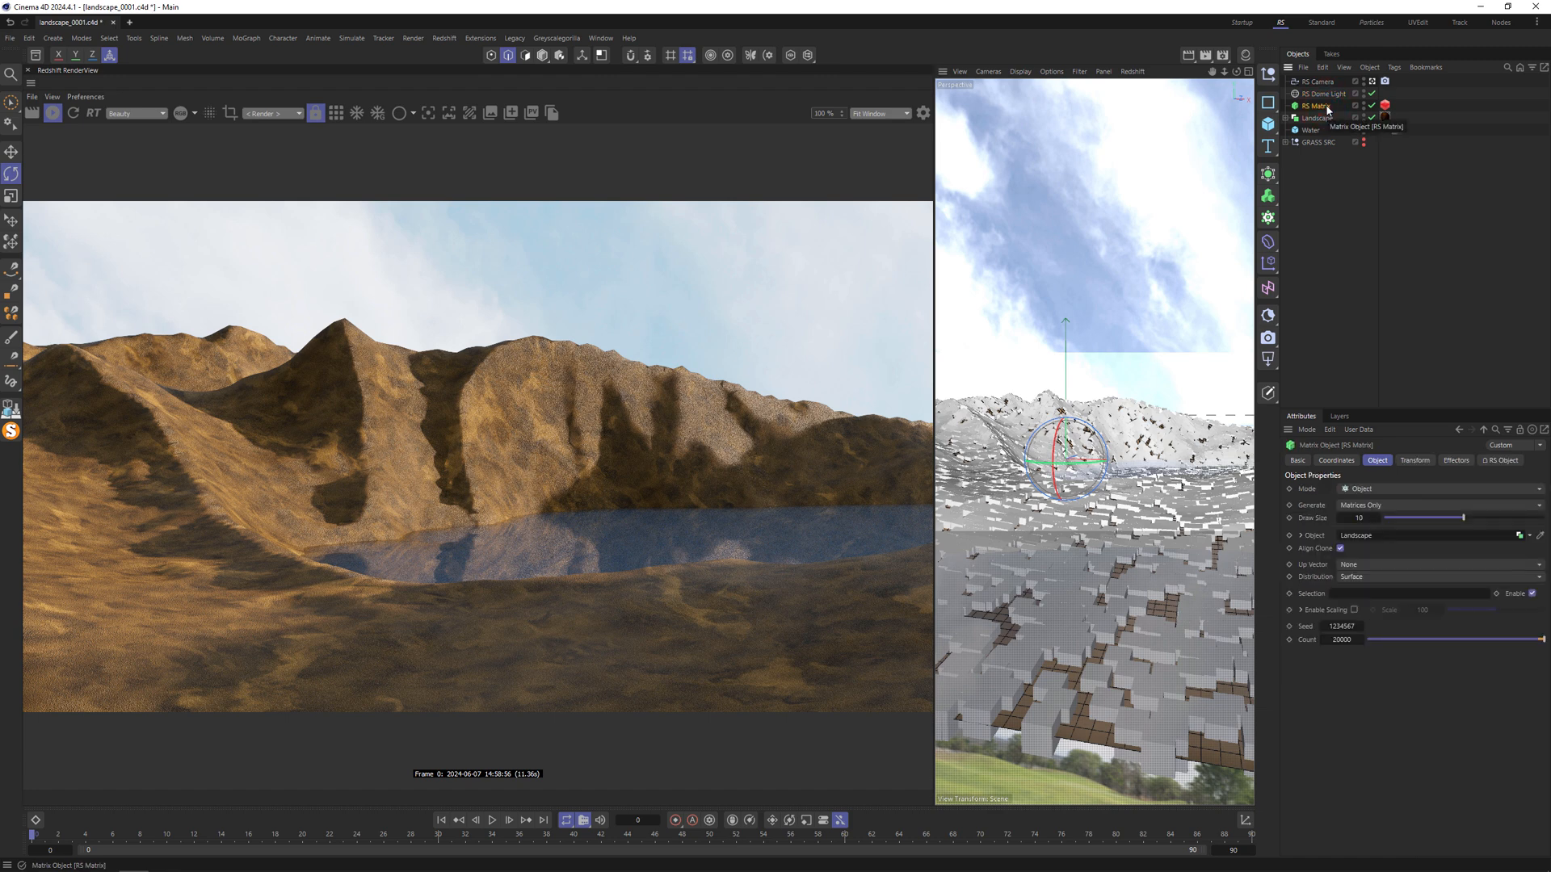
pyautogui.click(1384, 105)
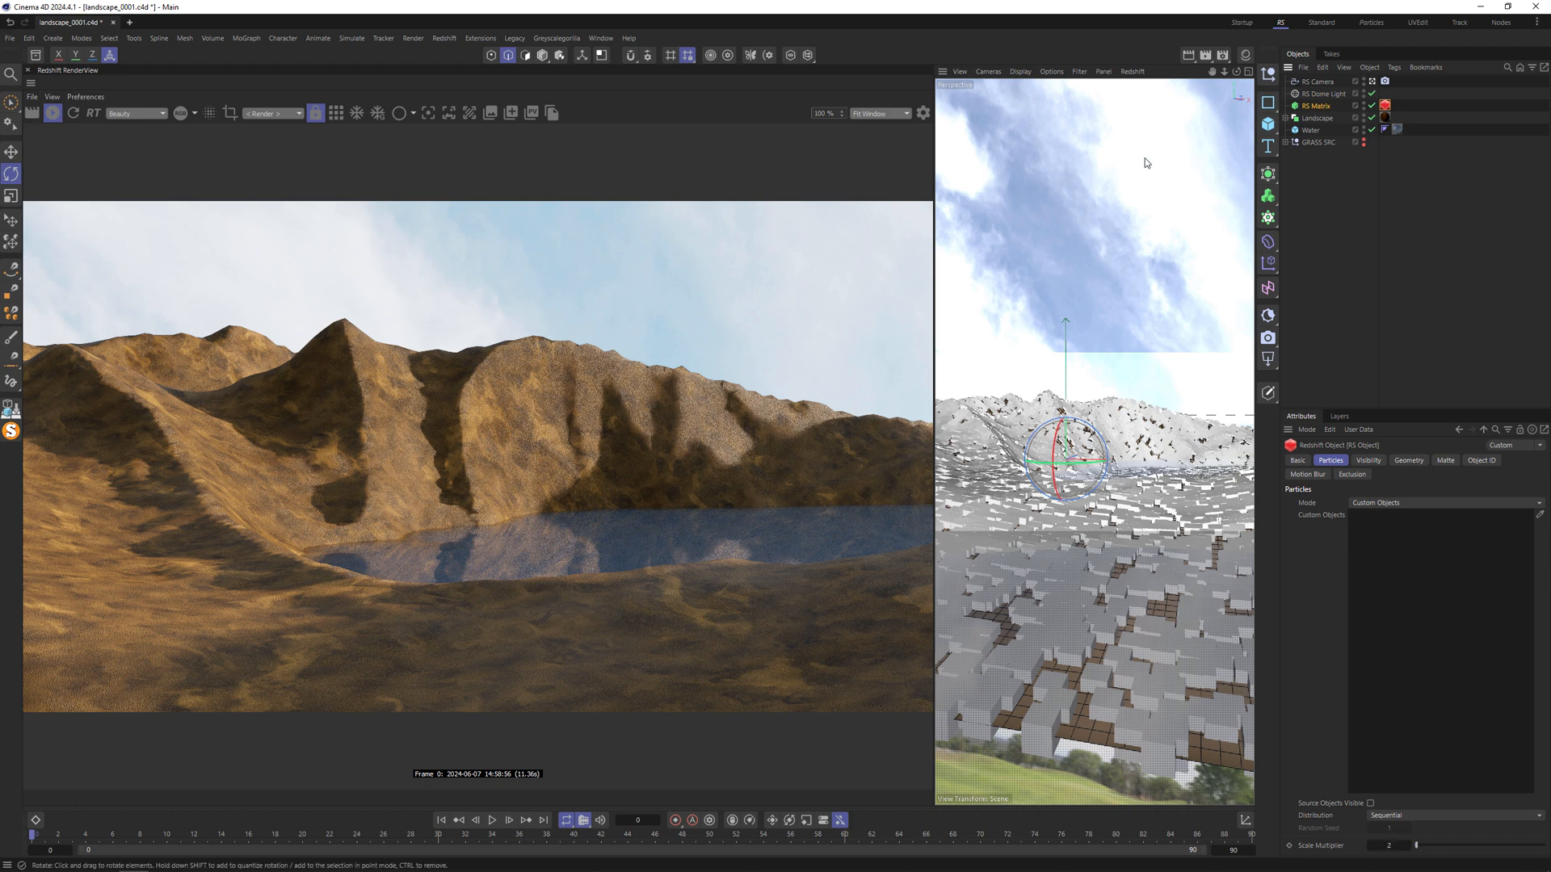
pyautogui.click(1315, 106)
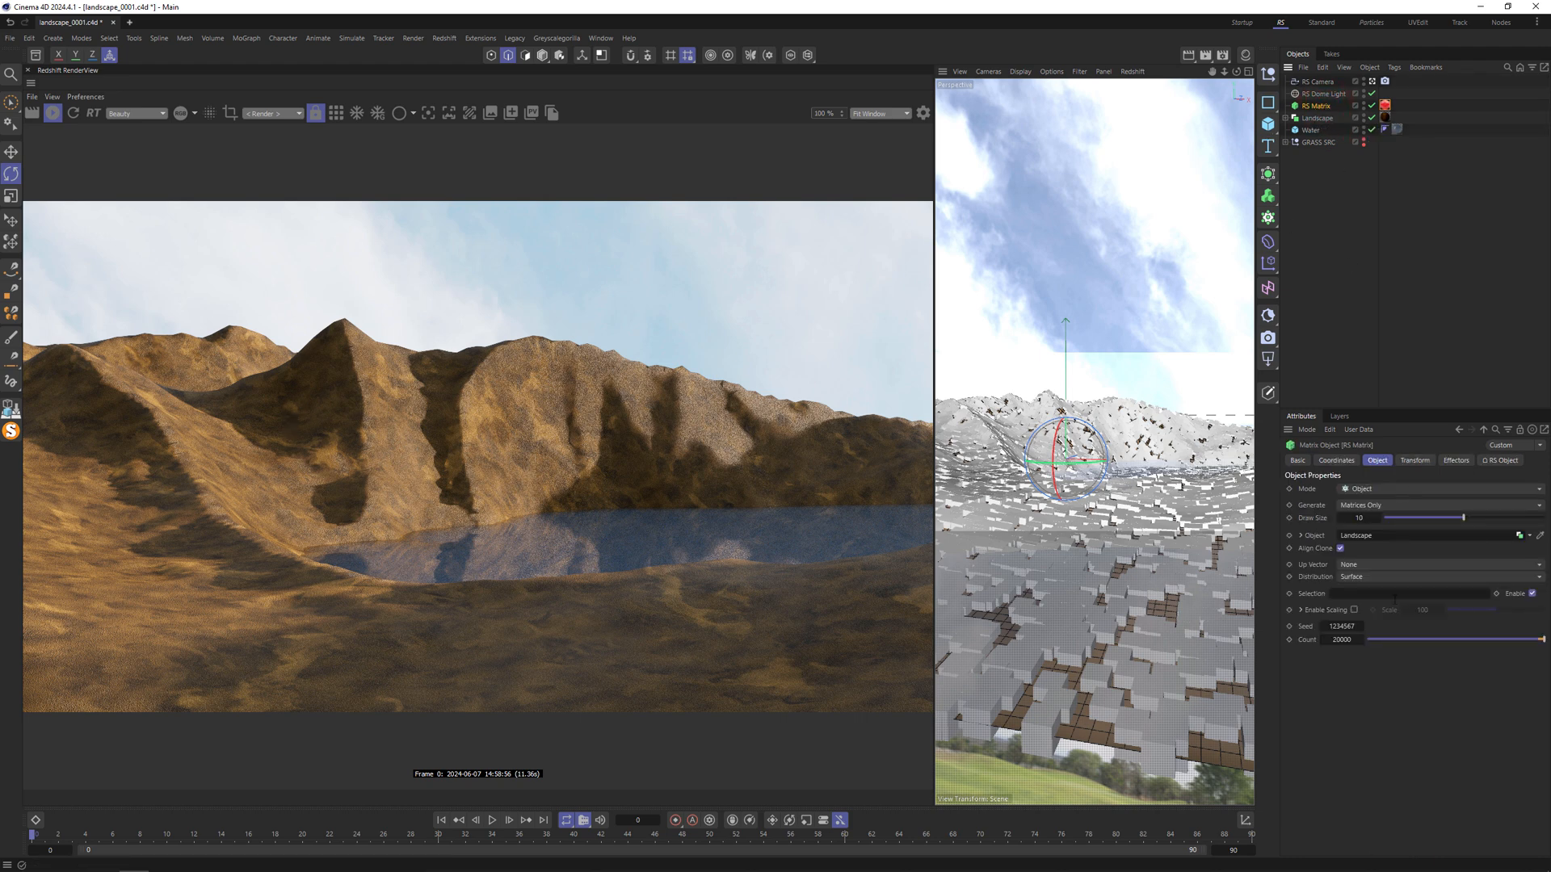
pyautogui.click(1285, 142)
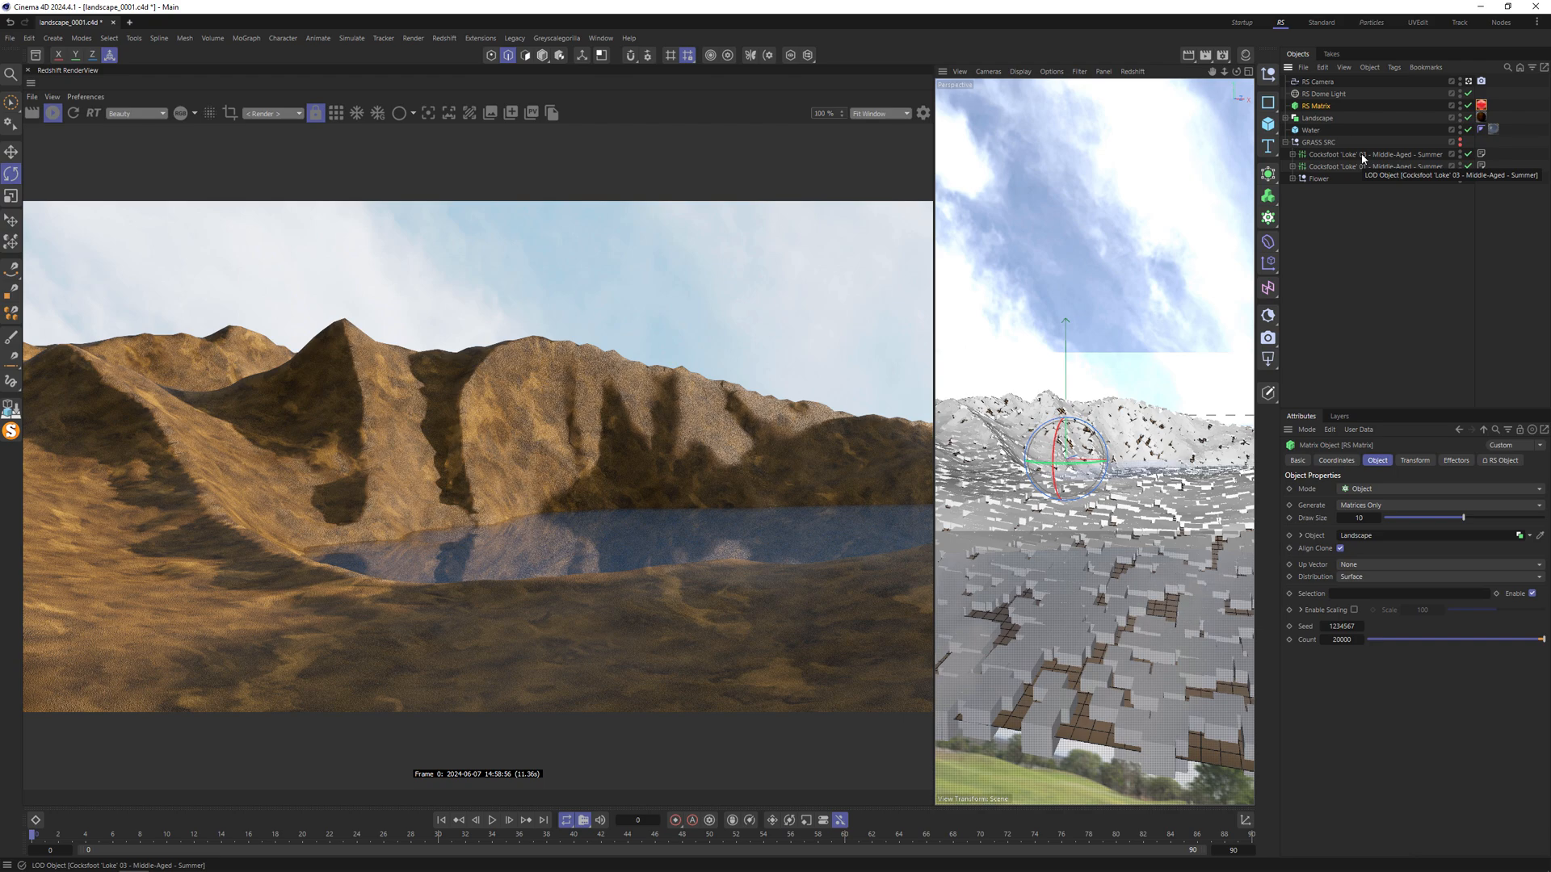
pyautogui.click(1481, 105)
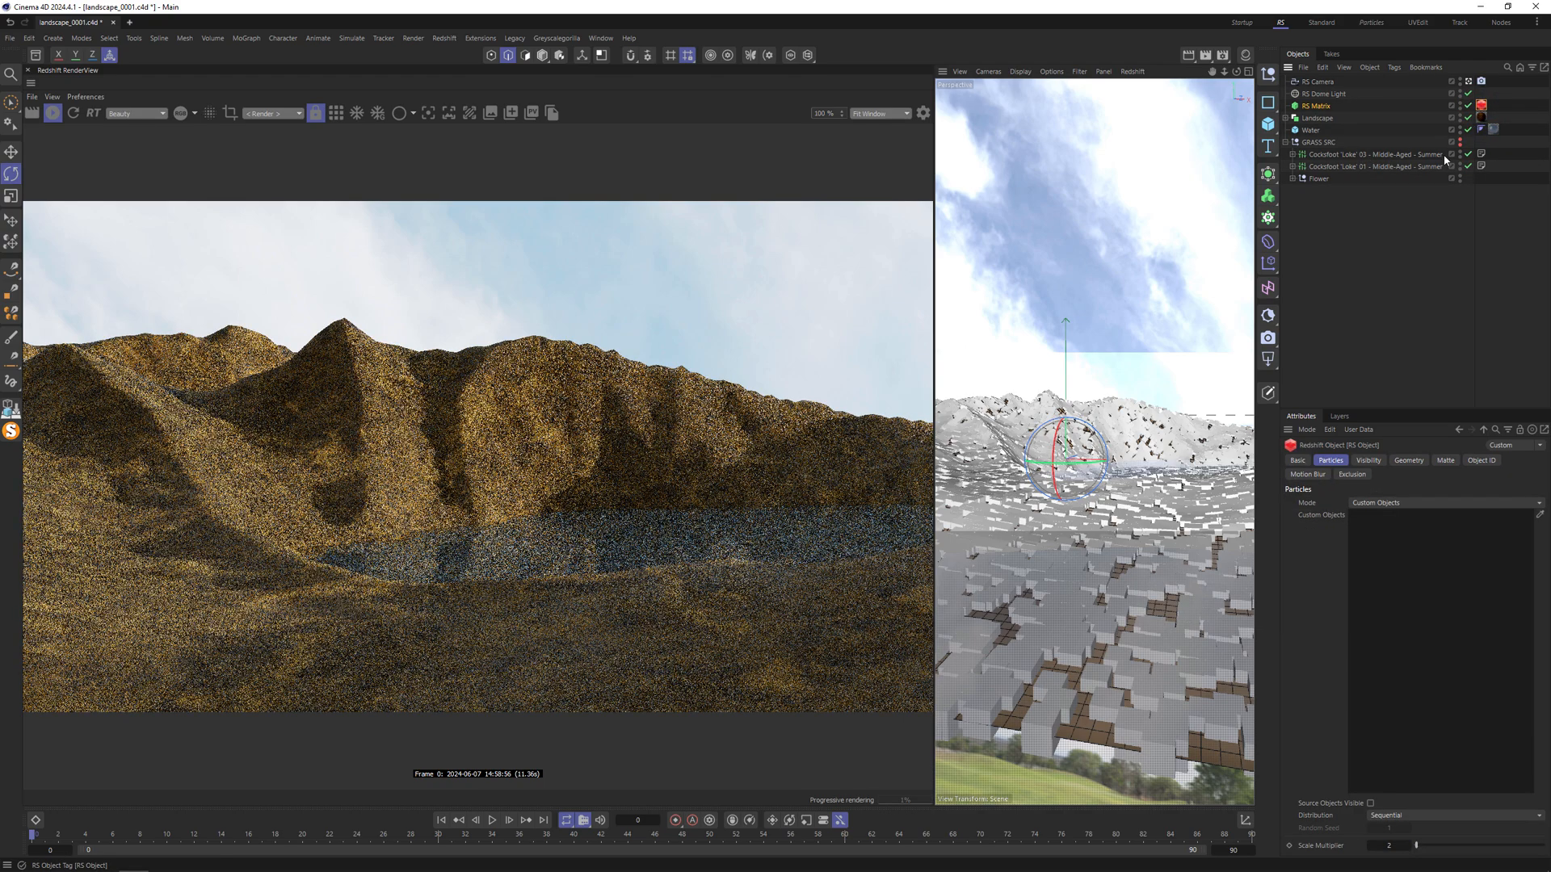
pyautogui.moveTo(1442, 153); pyautogui.dragTo(1396, 601)
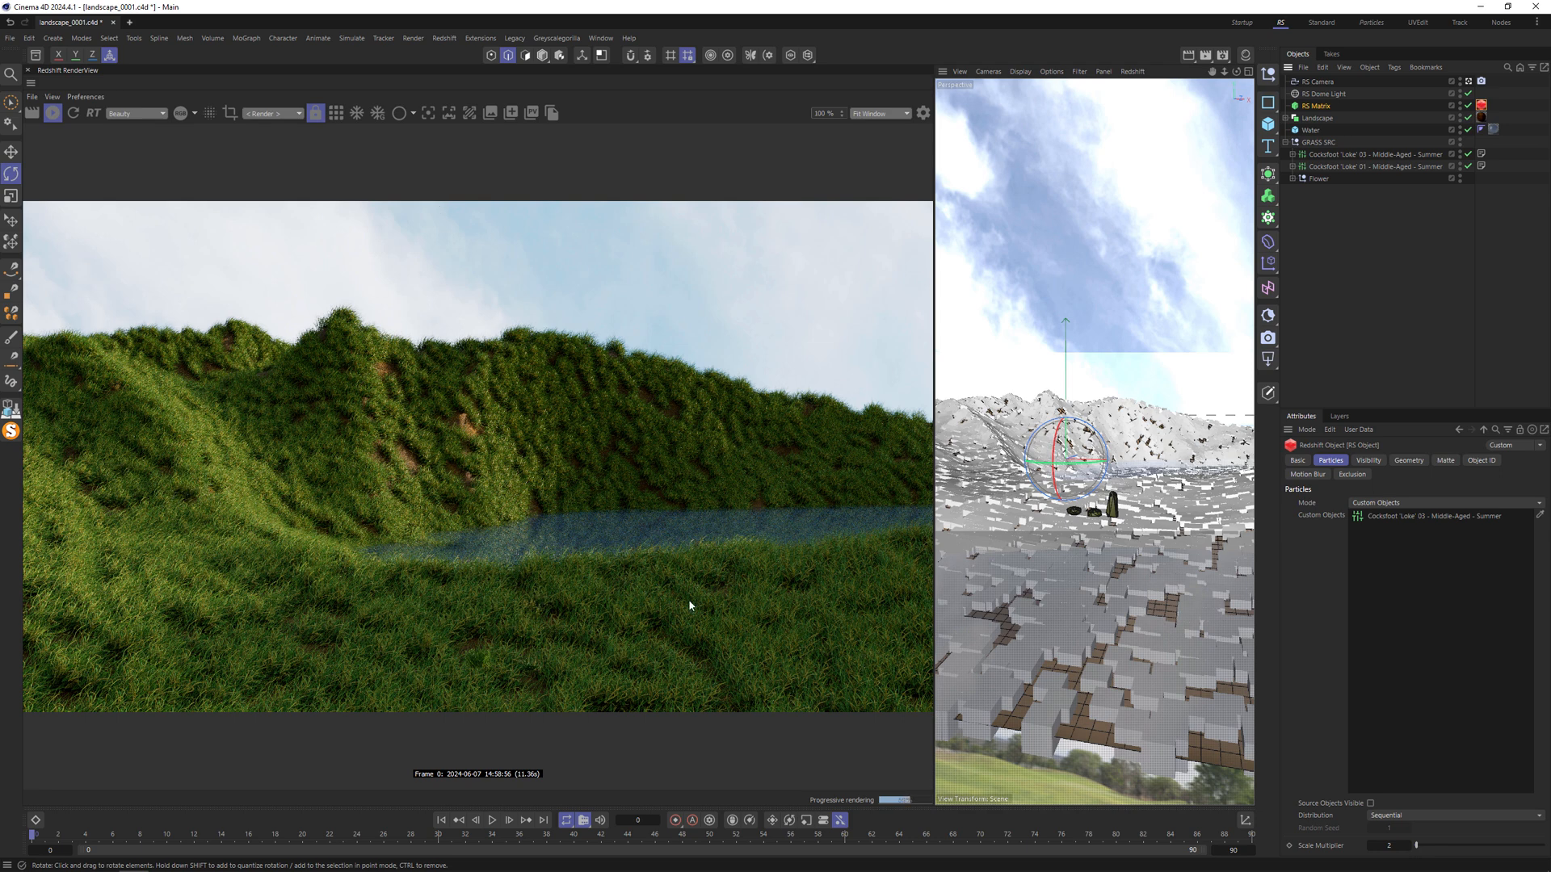
# Step: Send a snapshot of the grass render to the Picture Viewer, inspect it and close the viewer
pyautogui.click(531, 115)
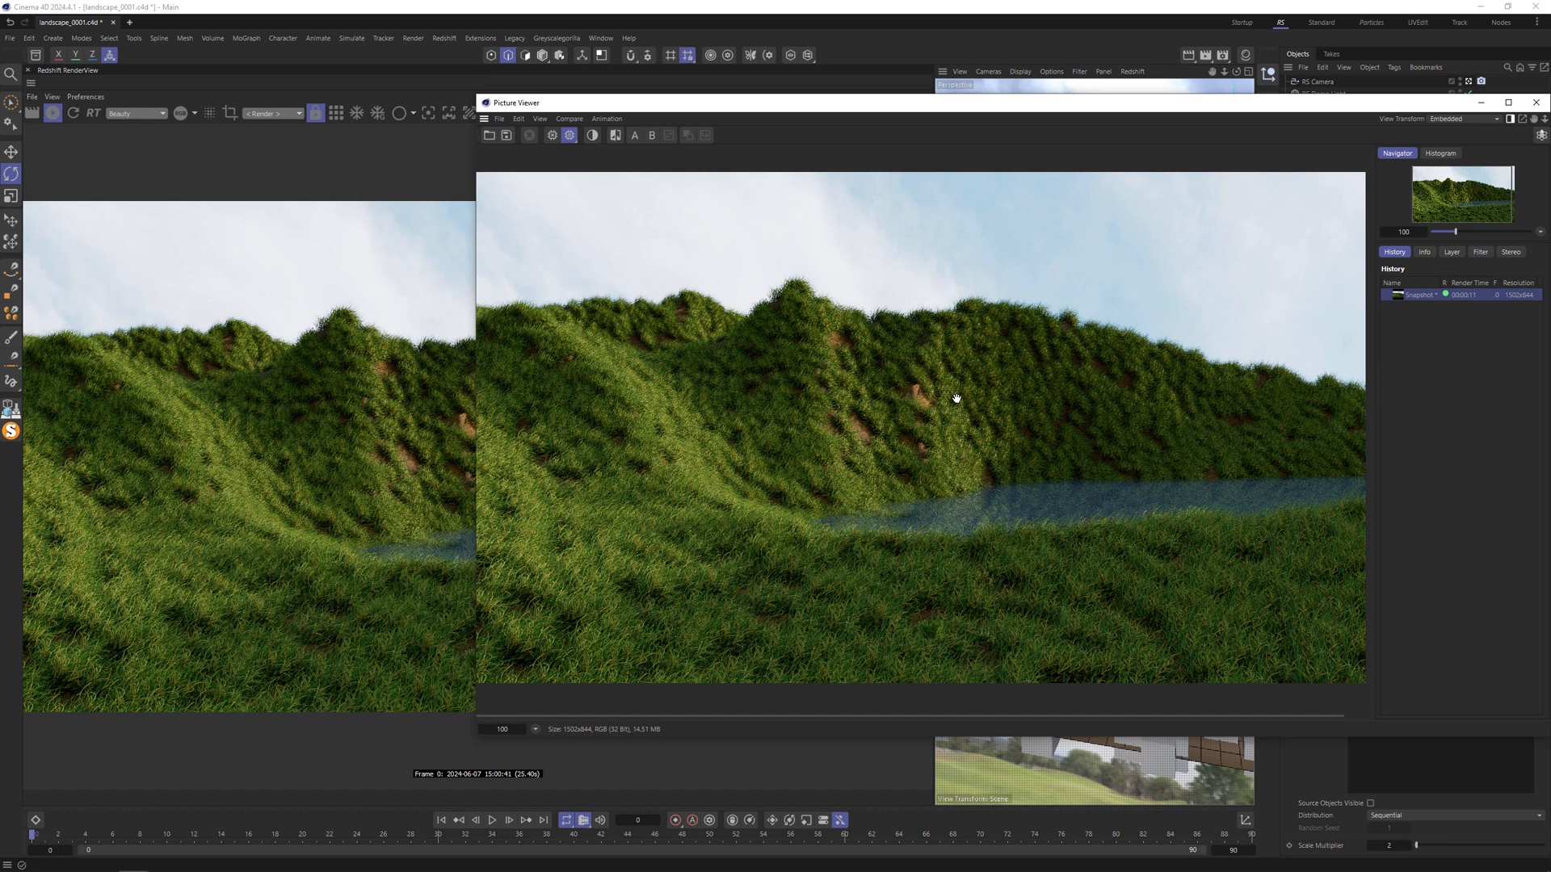
pyautogui.moveTo(1153, 561); pyautogui.dragTo(1045, 506)
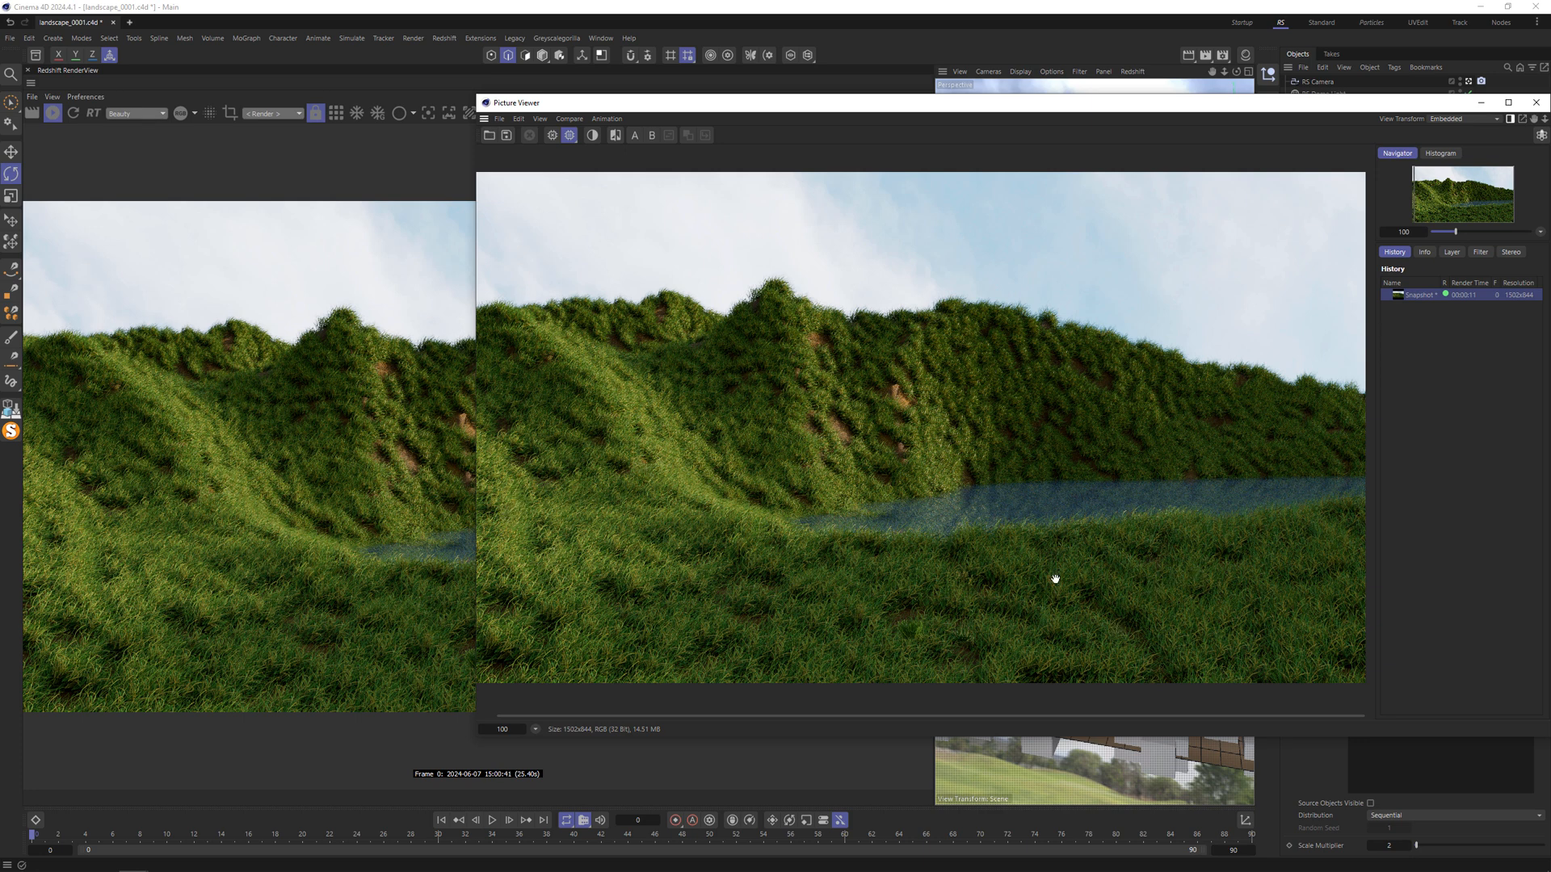
pyautogui.click(1535, 102)
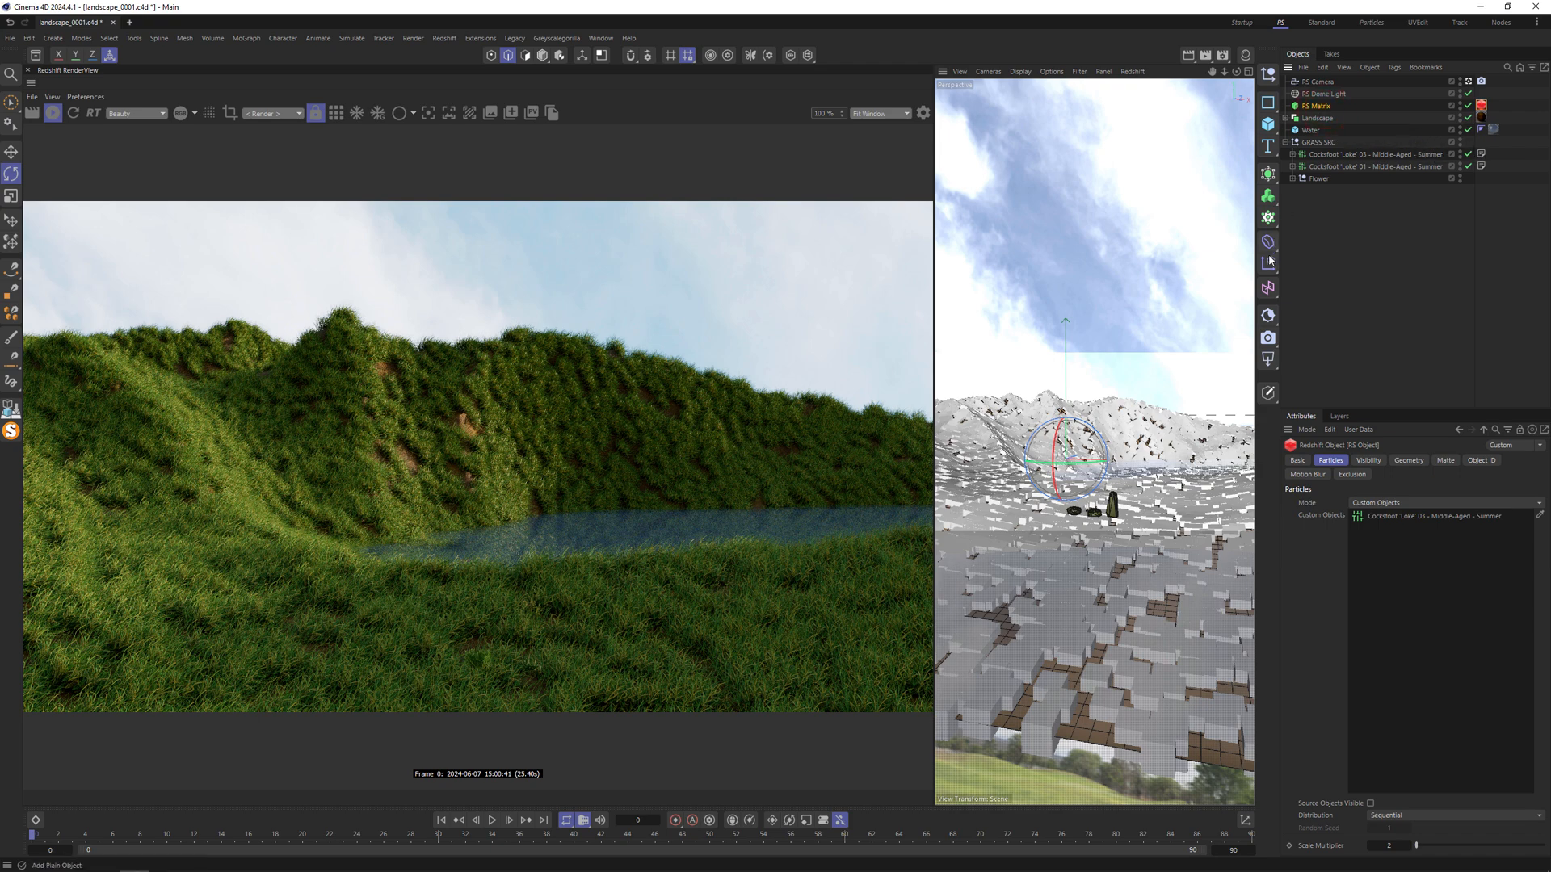
# Step: Add a Random effector for the RS Matrix and turn off its position randomization
pyautogui.moveTo(1269, 258); pyautogui.dragTo(1382, 344)
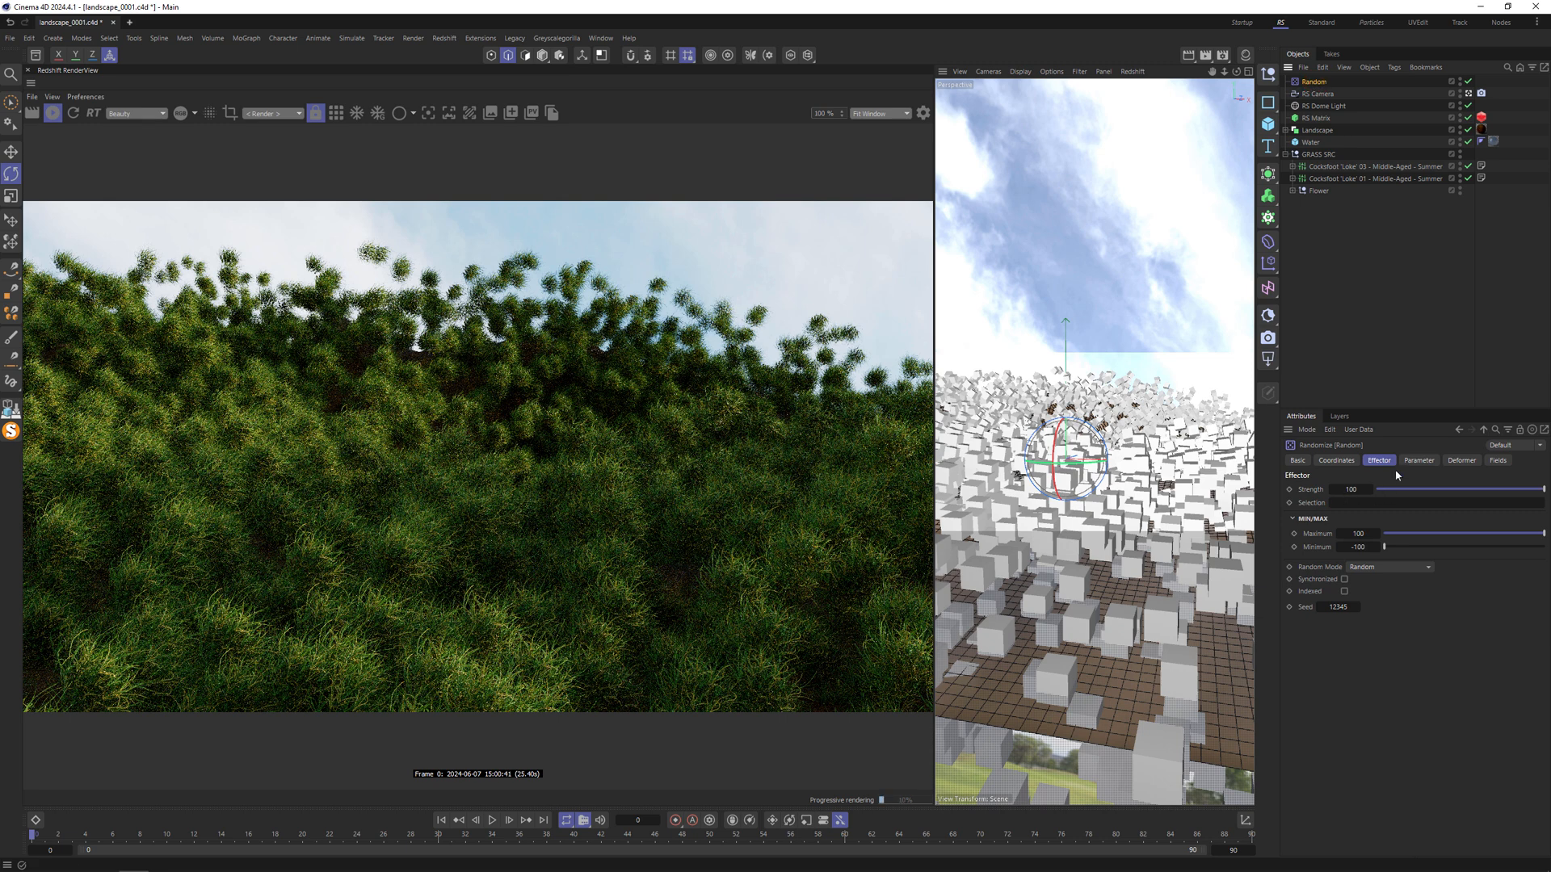
pyautogui.click(1418, 460)
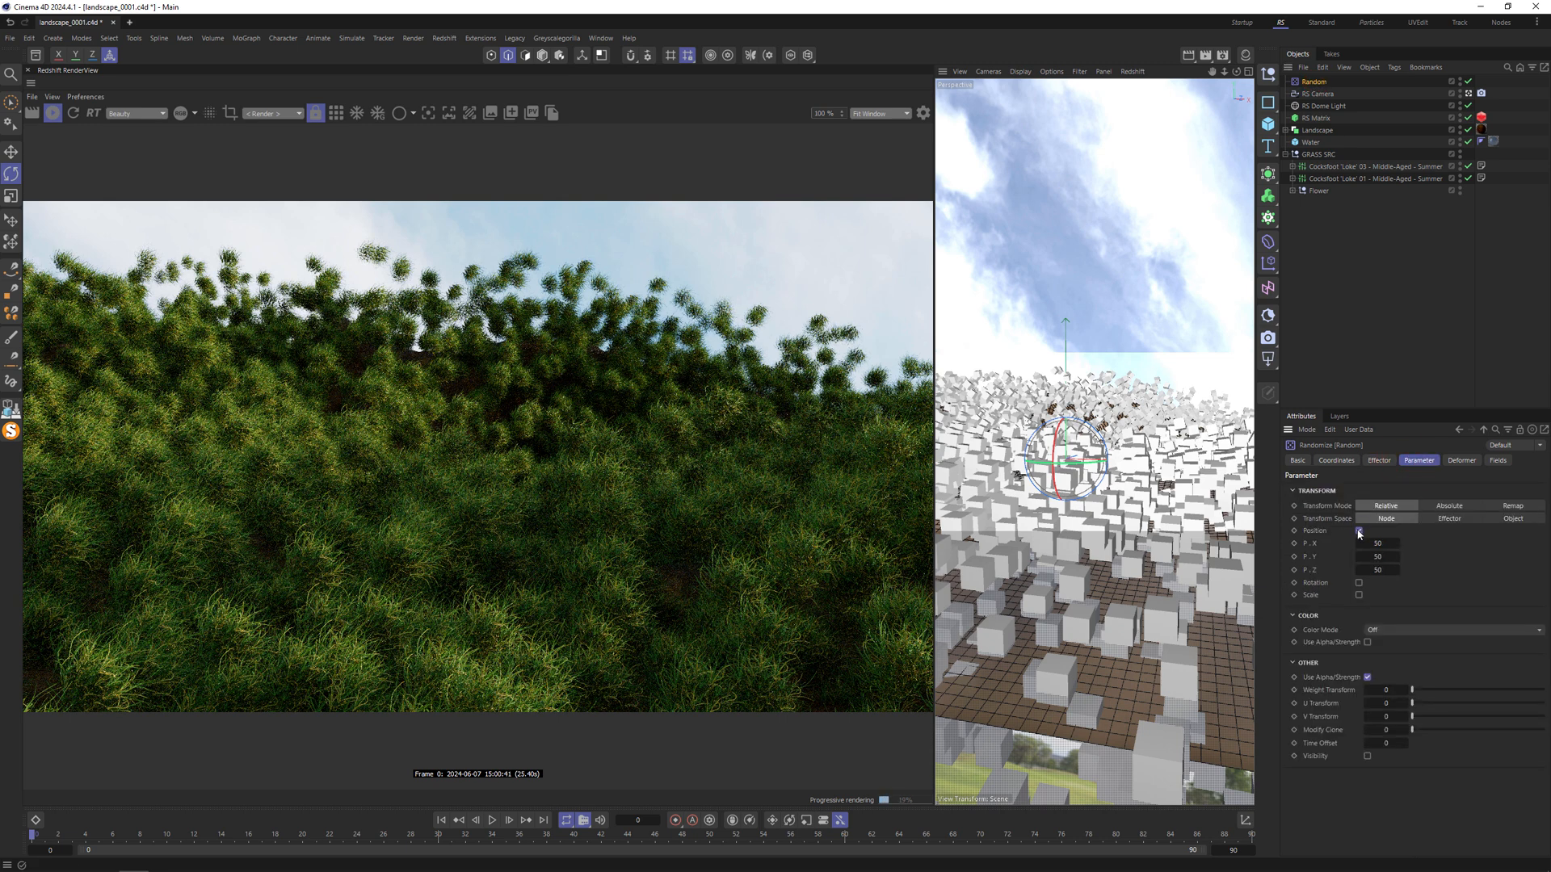
pyautogui.click(1358, 530)
# Step: Enable rotation on the Random effector with R.B at 360 and refresh the render
pyautogui.click(1359, 542)
pyautogui.moveTo(1389, 554)
pyautogui.mouseDown()
pyautogui.moveTo(1417, 558)
pyautogui.moveTo(1293, 557)
pyautogui.moveTo(1373, 555)
pyautogui.moveTo(1437, 569)
pyautogui.moveTo(1381, 582)
pyautogui.moveTo(1470, 582)
pyautogui.moveTo(1379, 582)
pyautogui.mouseUp()
pyautogui.doubleClick(1377, 569)
pyautogui.write('0')
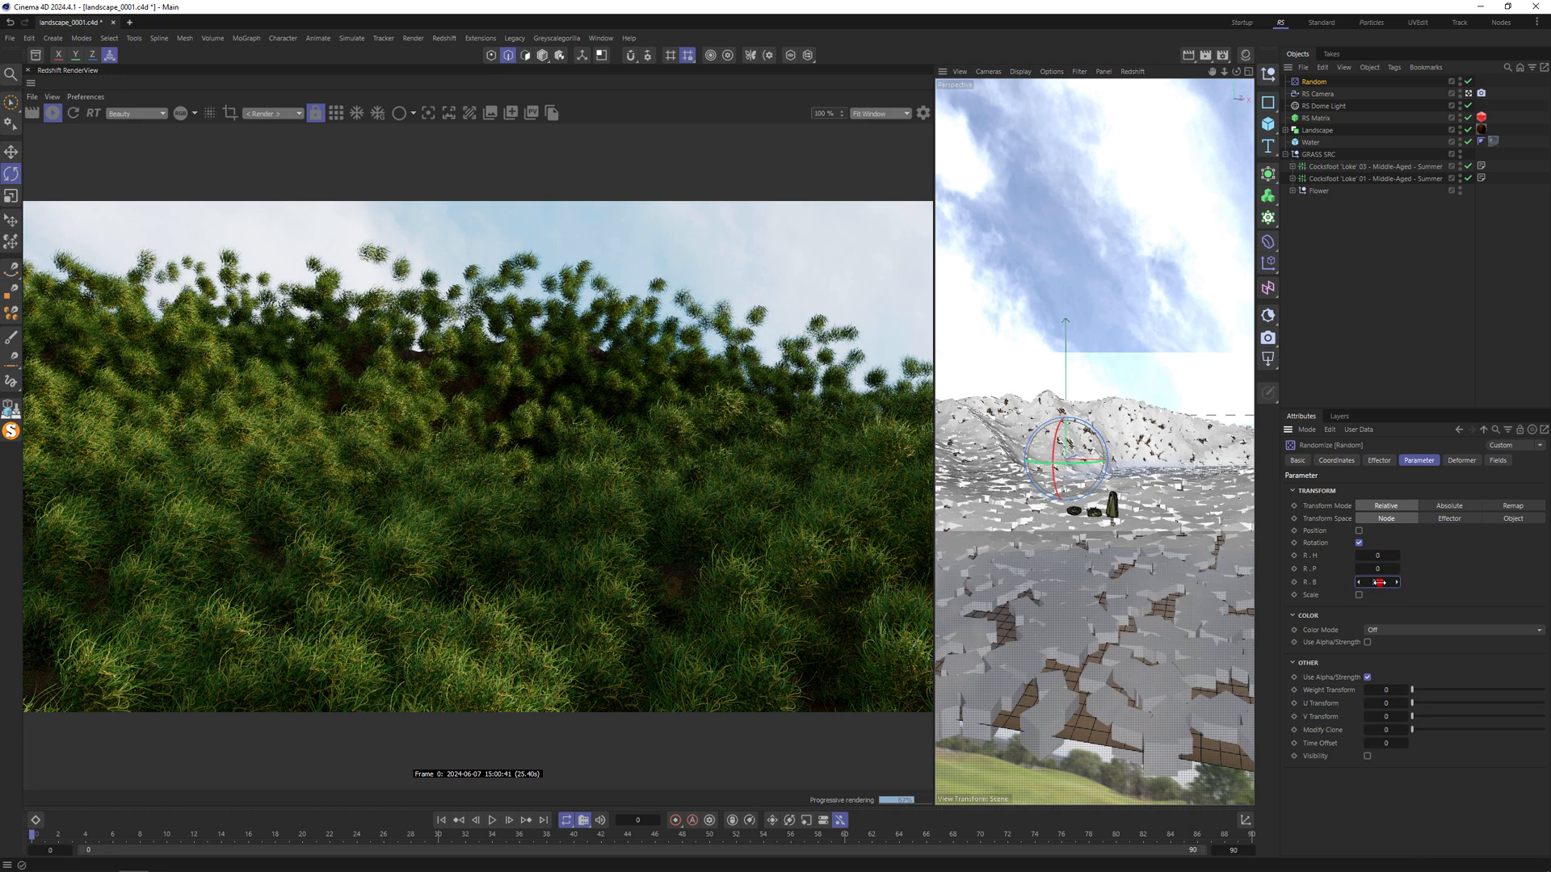
pyautogui.click(1380, 460)
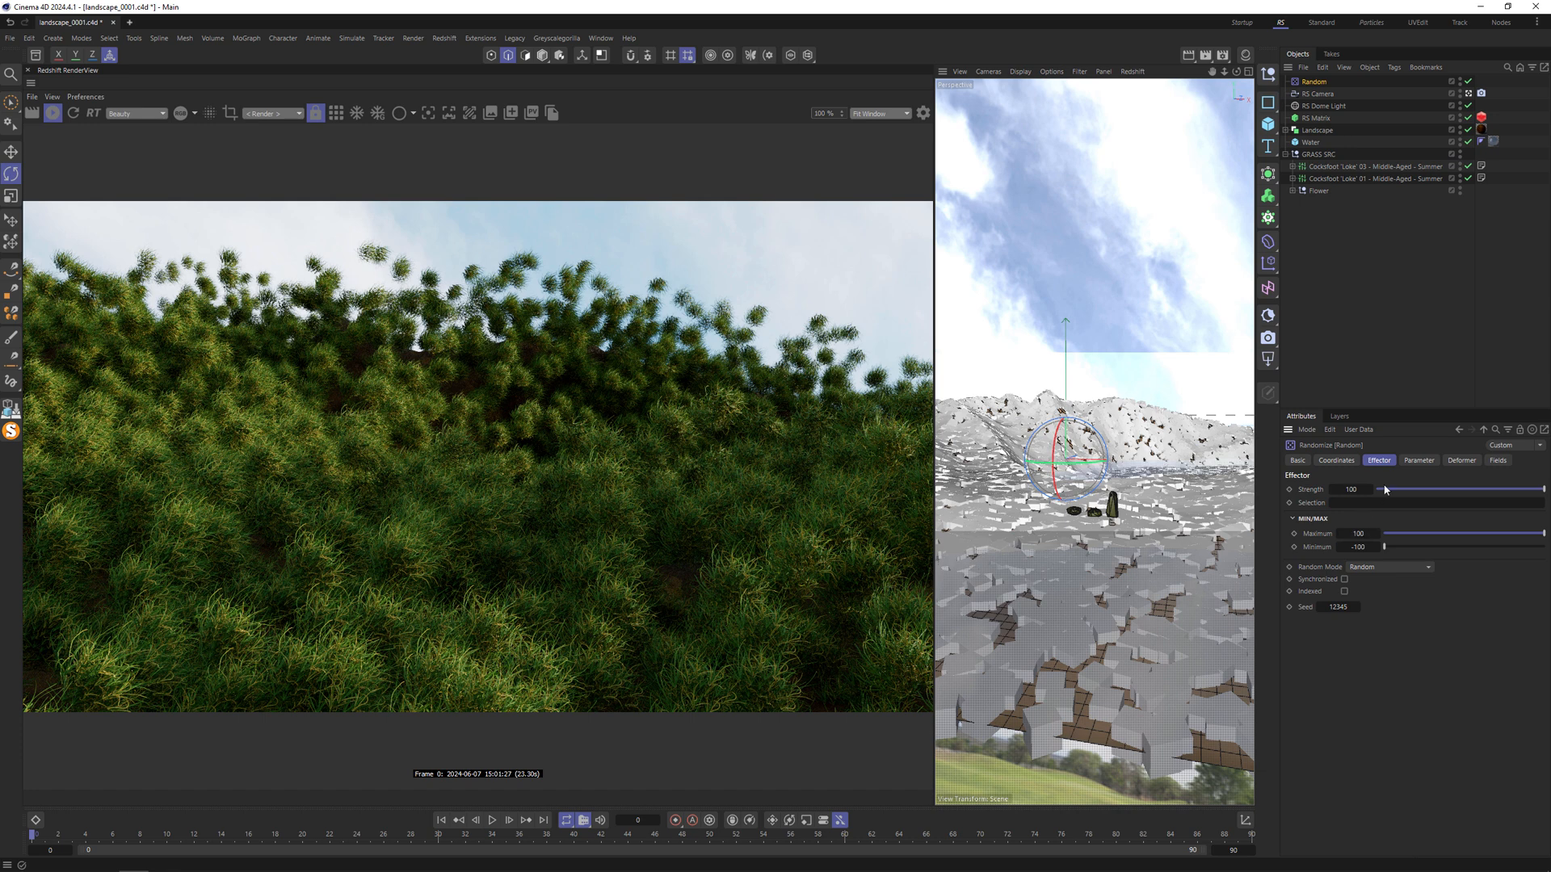
pyautogui.click(1419, 460)
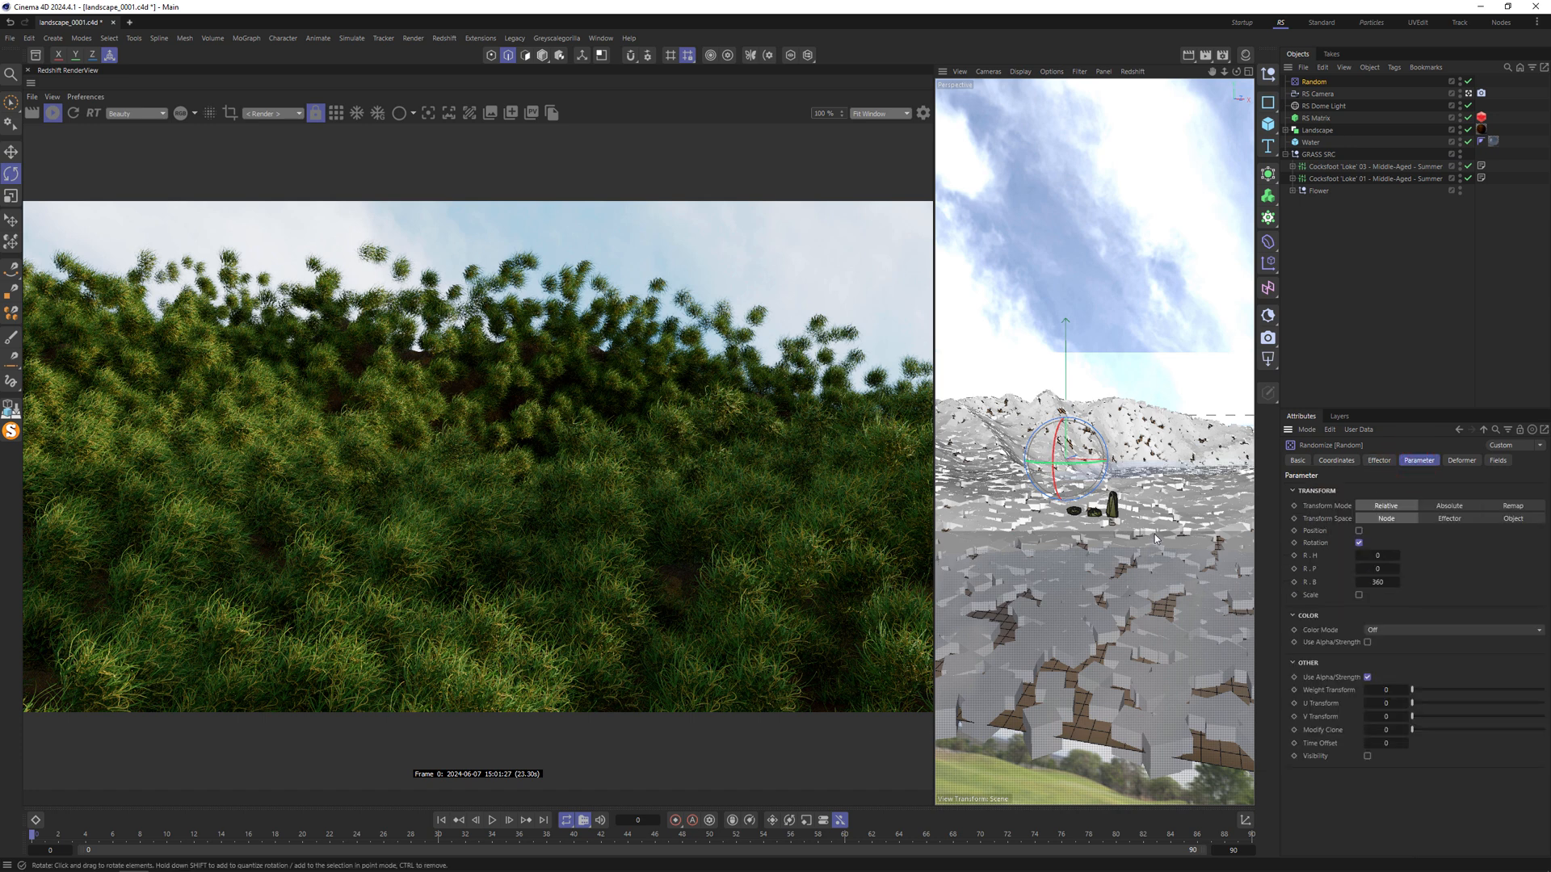
pyautogui.click(61, 112)
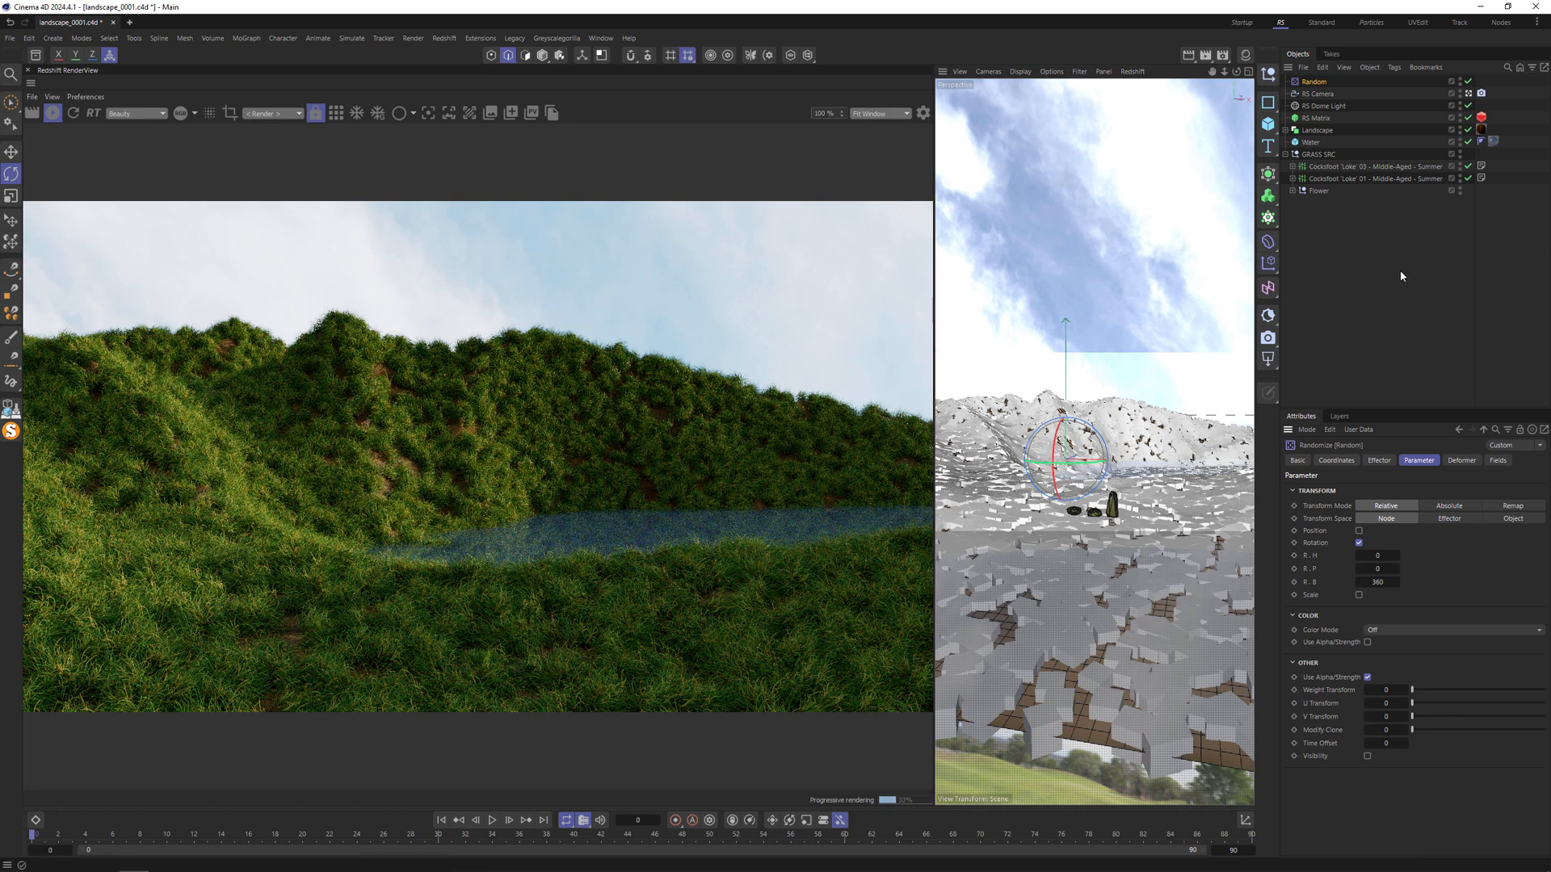
# Step: Set the Random effector's R.H and R.P rotation to 5
pyautogui.click(1379, 554)
pyautogui.write('5')
pyautogui.press('Tab')
pyautogui.write('5')
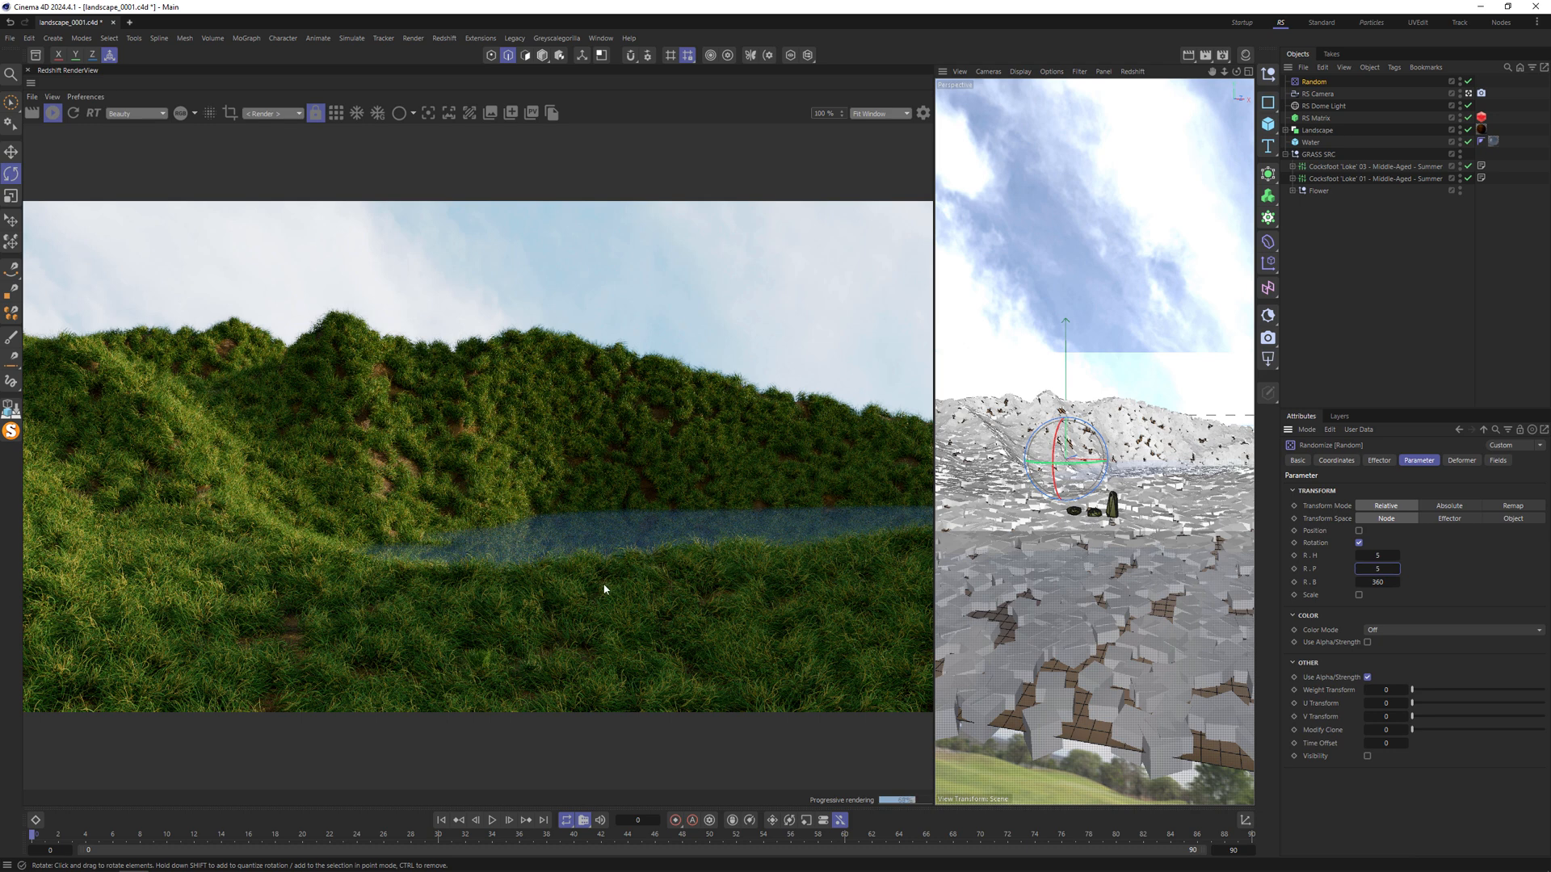
# Step: Enable uniform scale variation of 0.3 on the Random effector and refresh the render
pyautogui.click(1358, 594)
pyautogui.click(1359, 607)
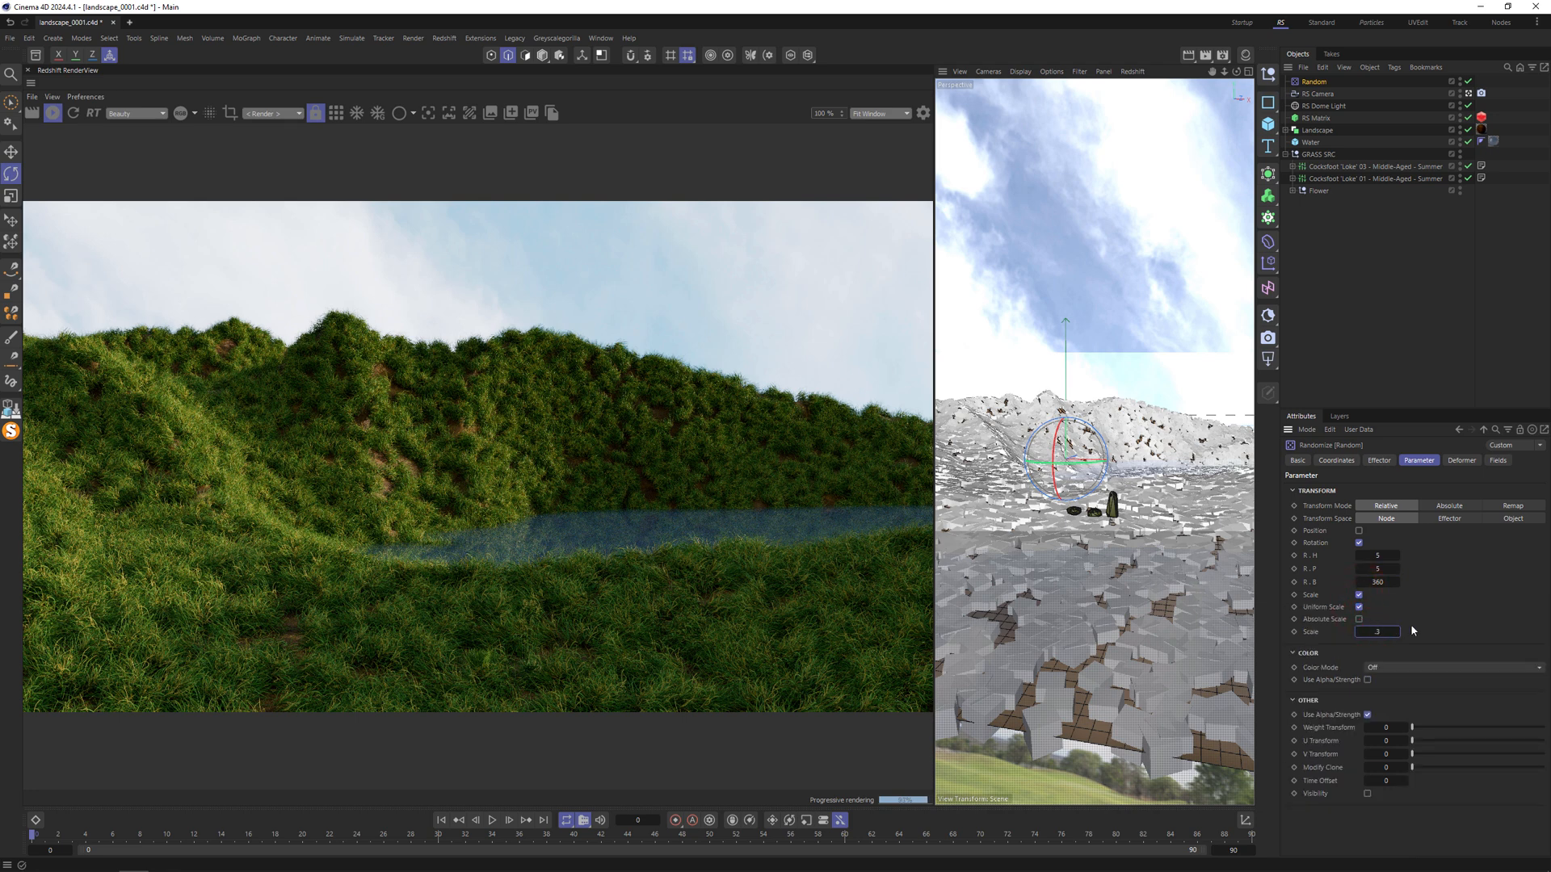
pyautogui.press('Return')
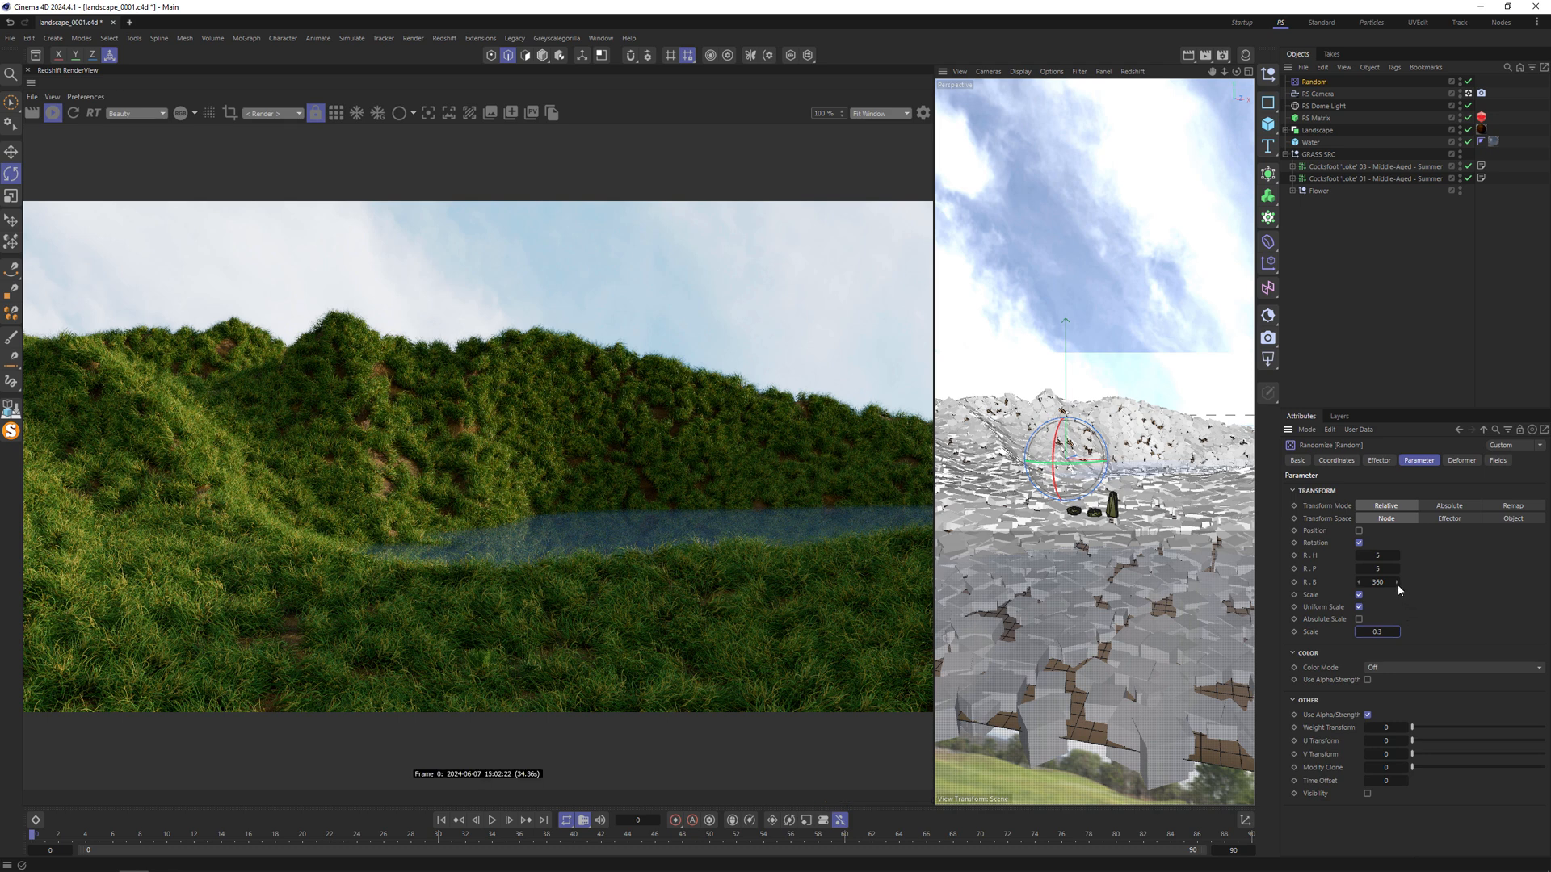
pyautogui.click(74, 113)
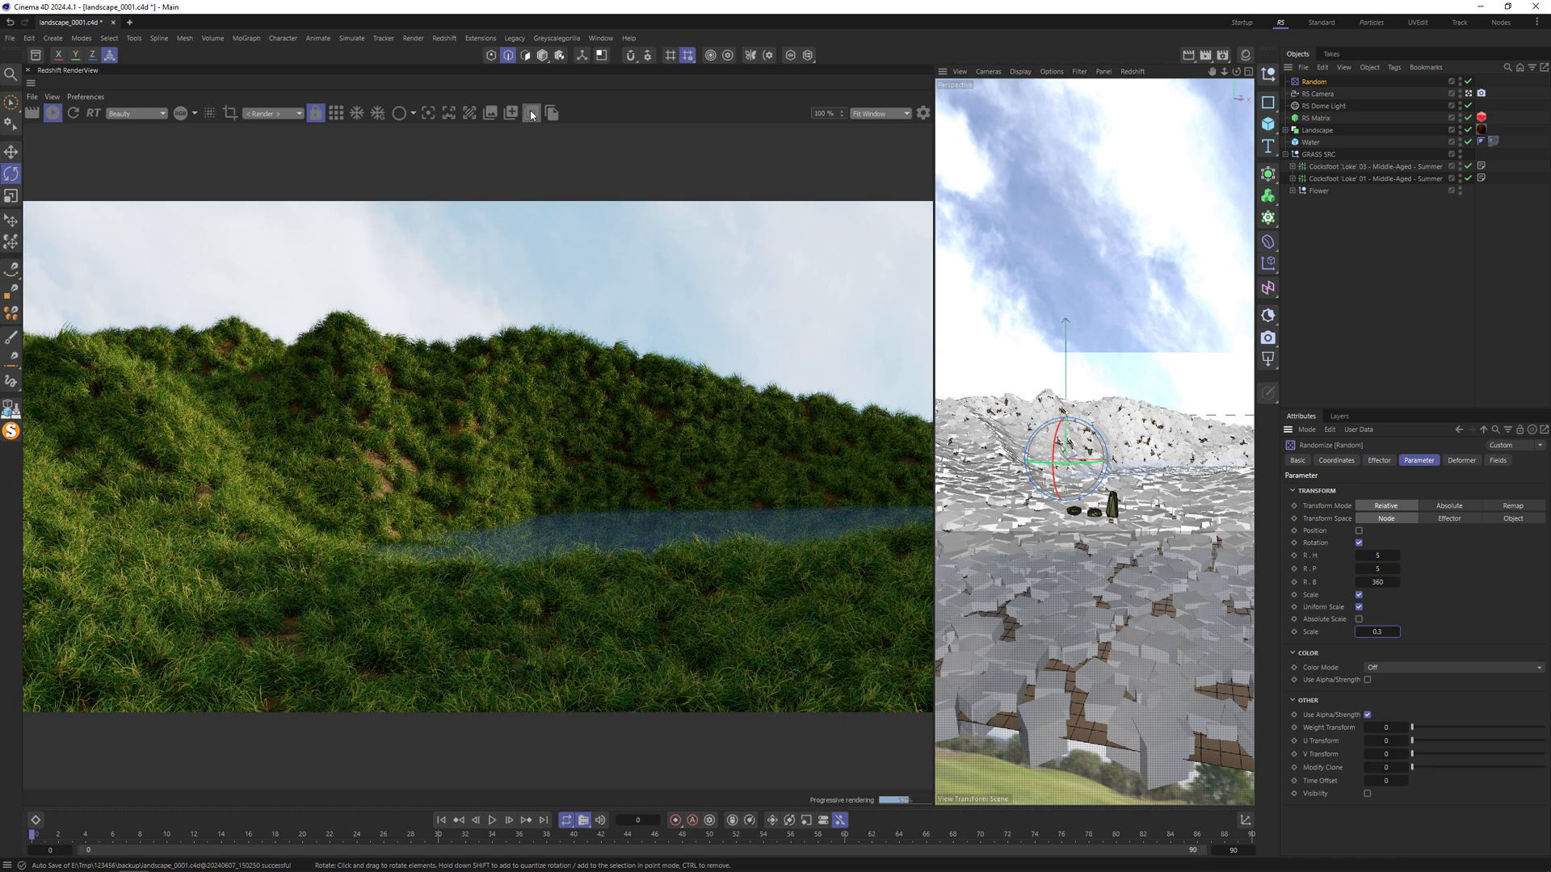
# Step: Take a second render snapshot and compare it with the earlier one in the Picture Viewer's history
pyautogui.click(531, 115)
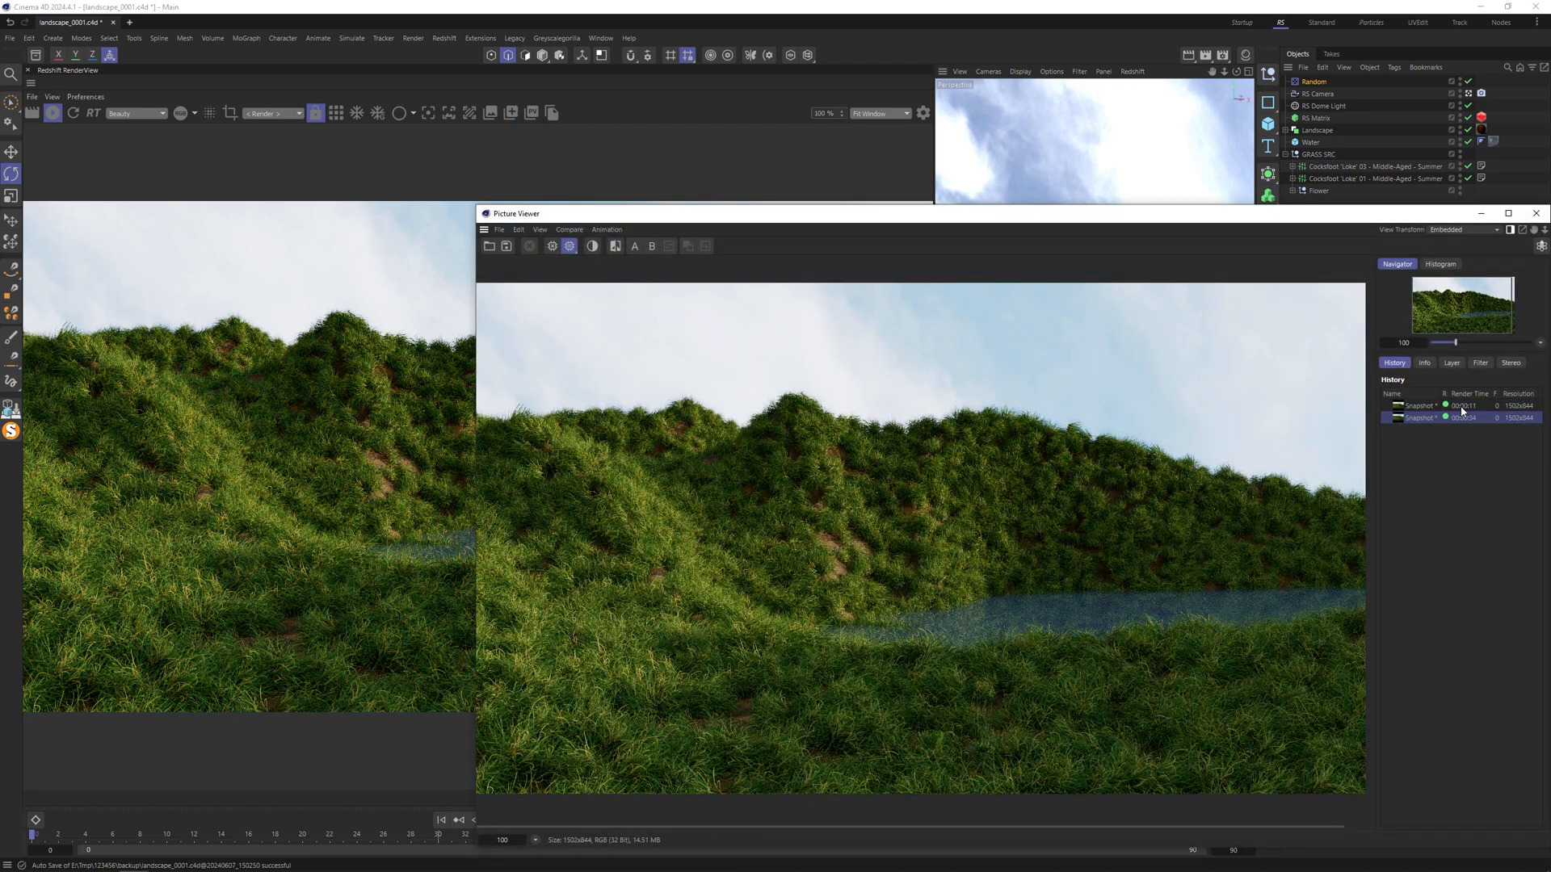
pyautogui.click(1463, 407)
pyautogui.moveTo(1179, 213); pyautogui.dragTo(792, 134)
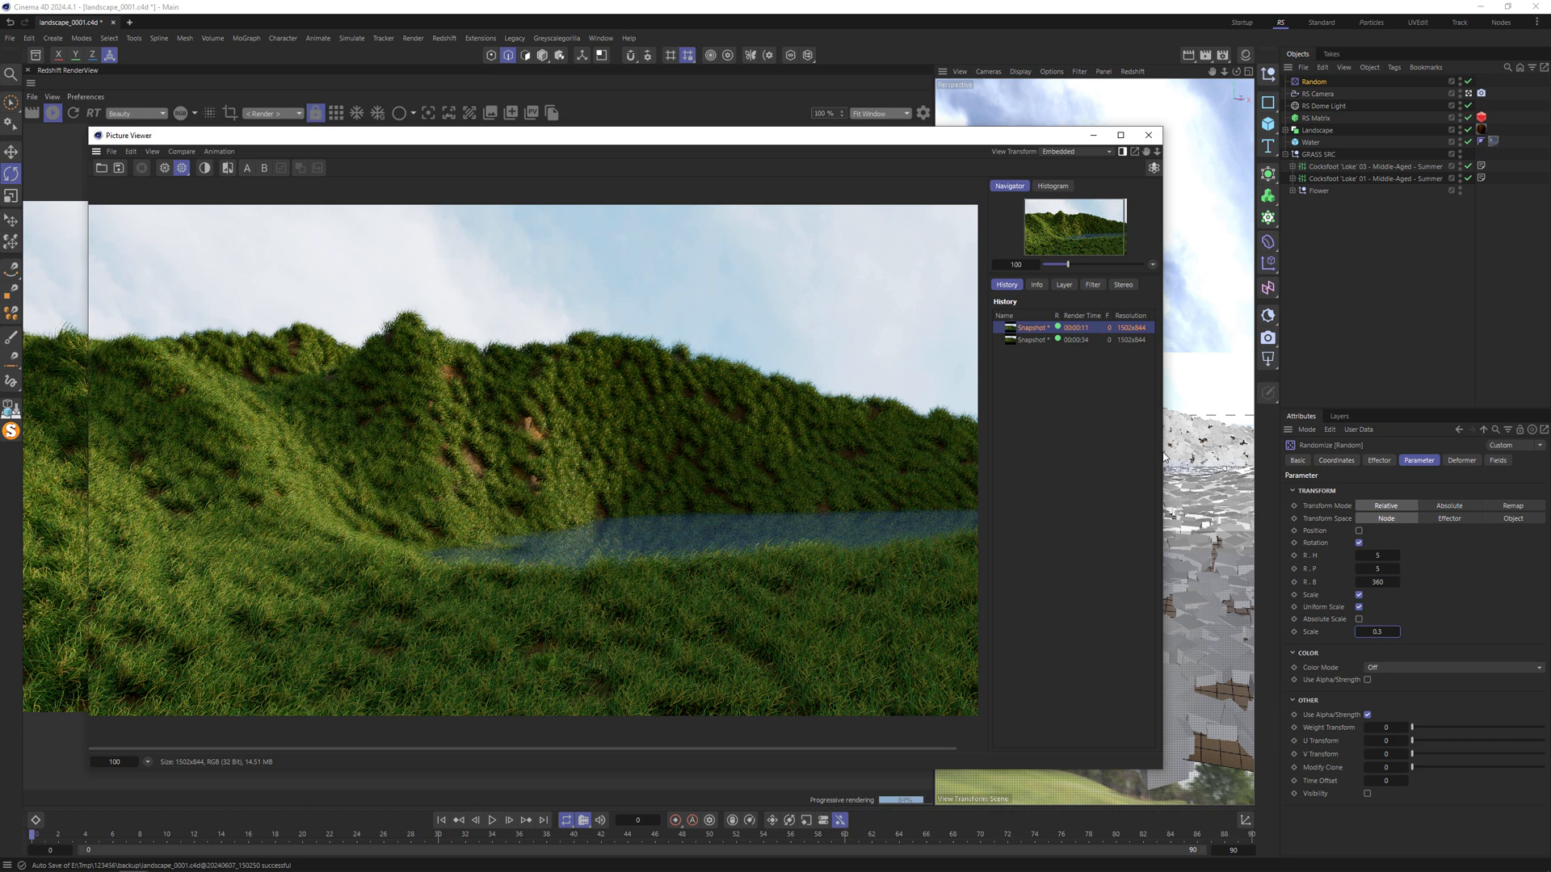
pyautogui.moveTo(1161, 457); pyautogui.dragTo(1408, 452)
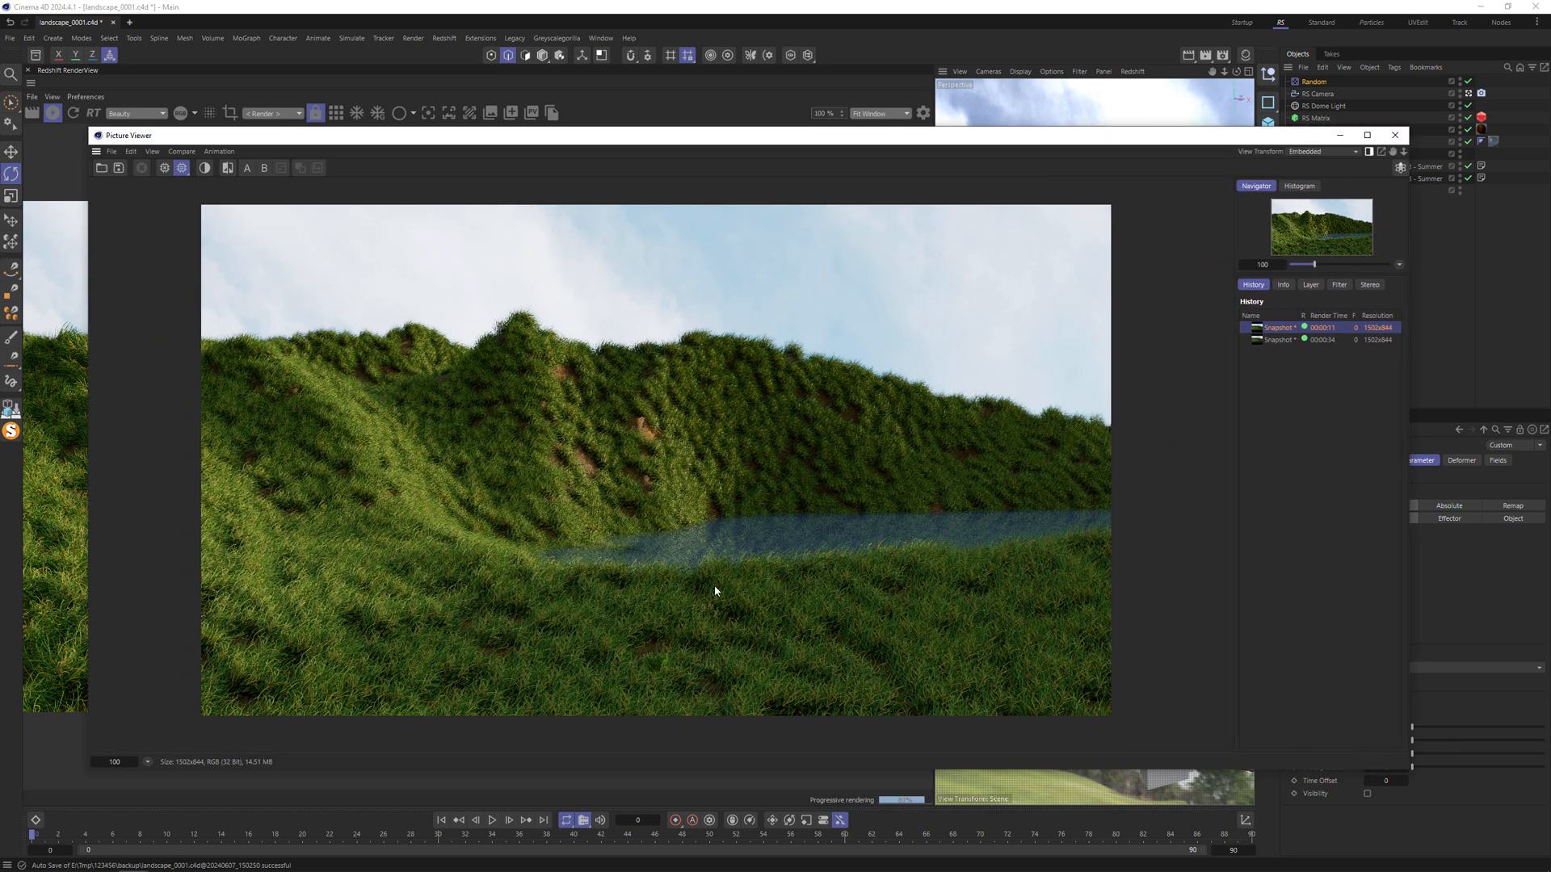
pyautogui.click(1279, 341)
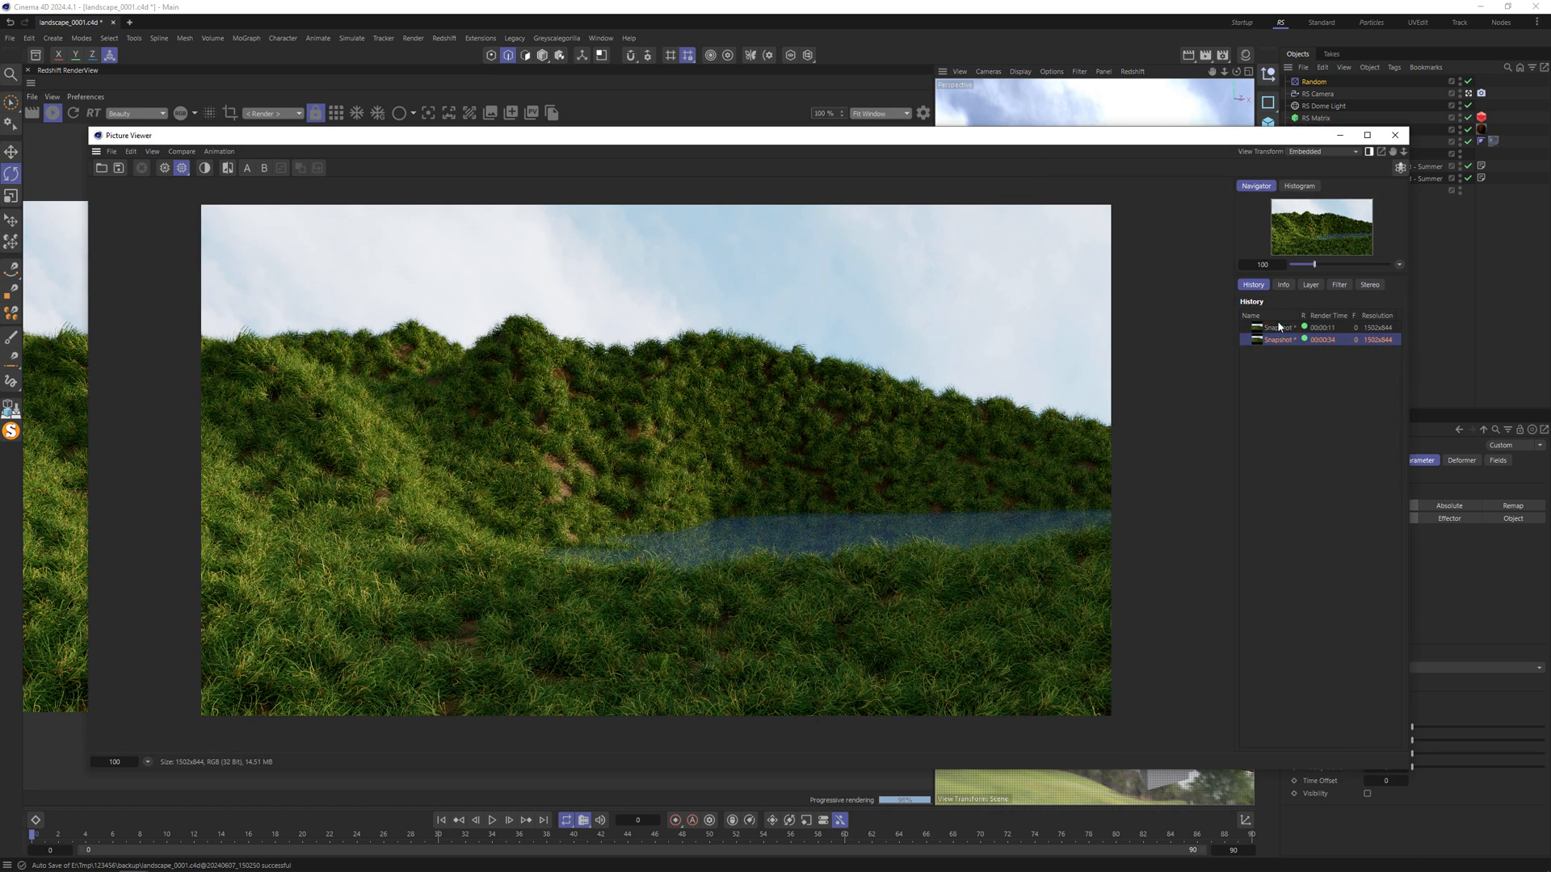
pyautogui.click(1279, 327)
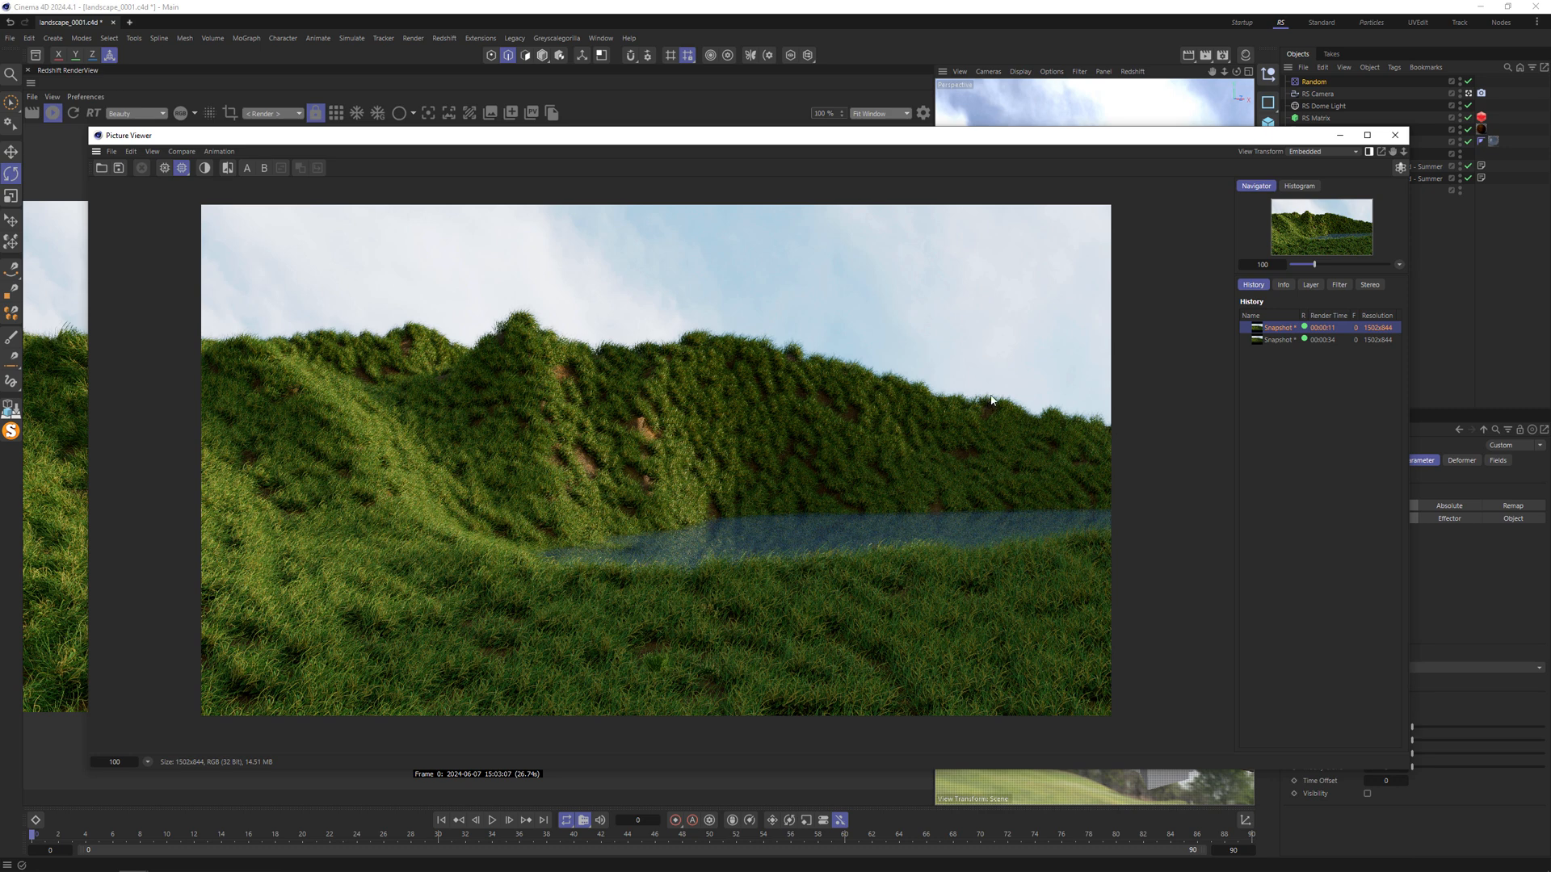
pyautogui.click(1268, 340)
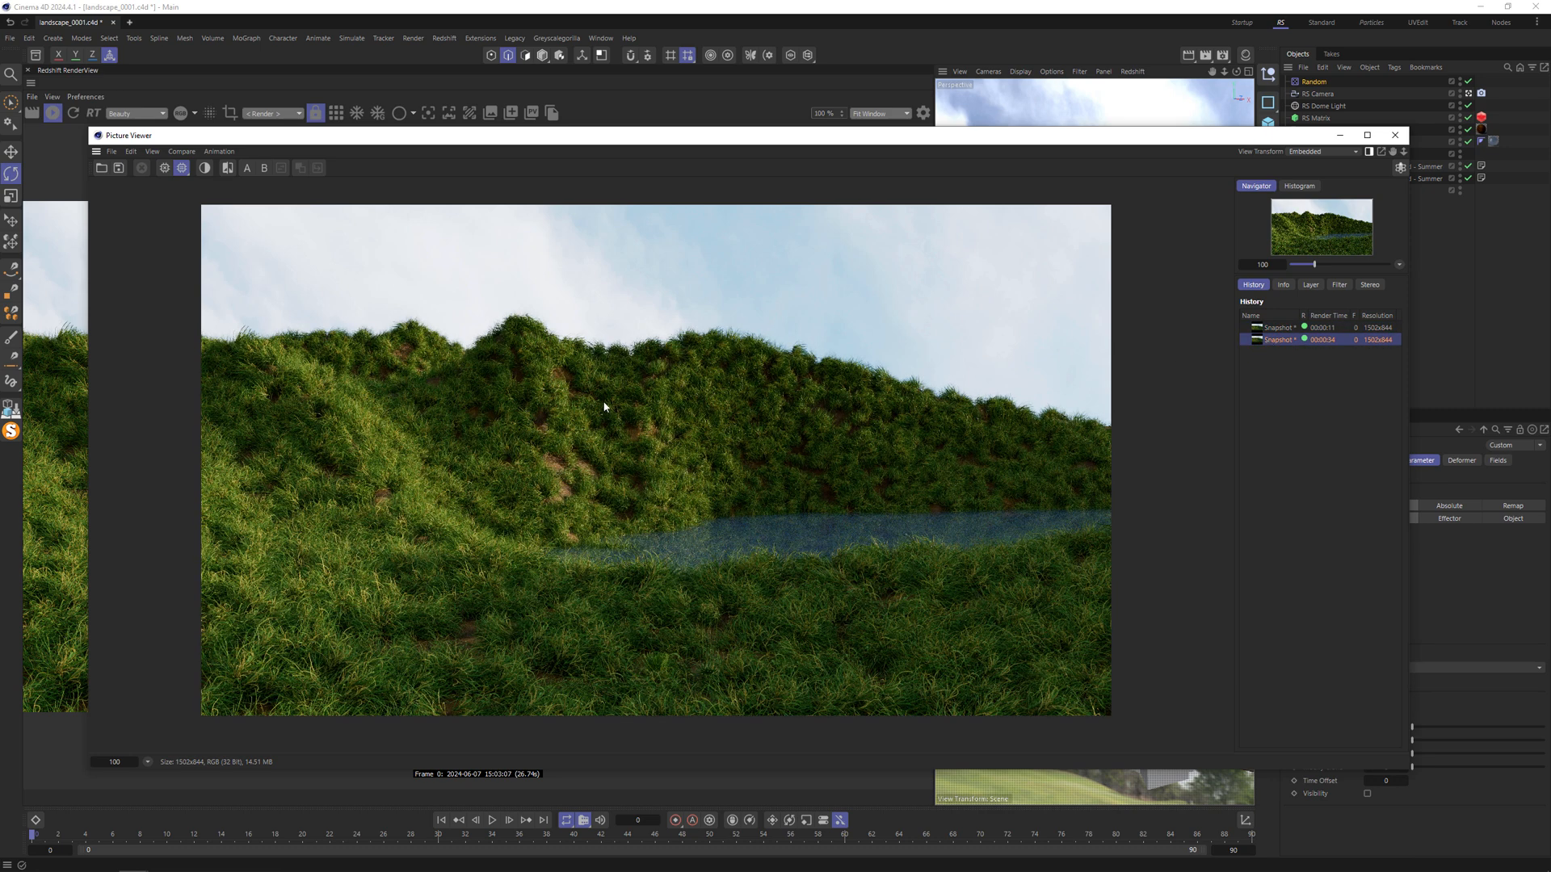
pyautogui.click(1394, 136)
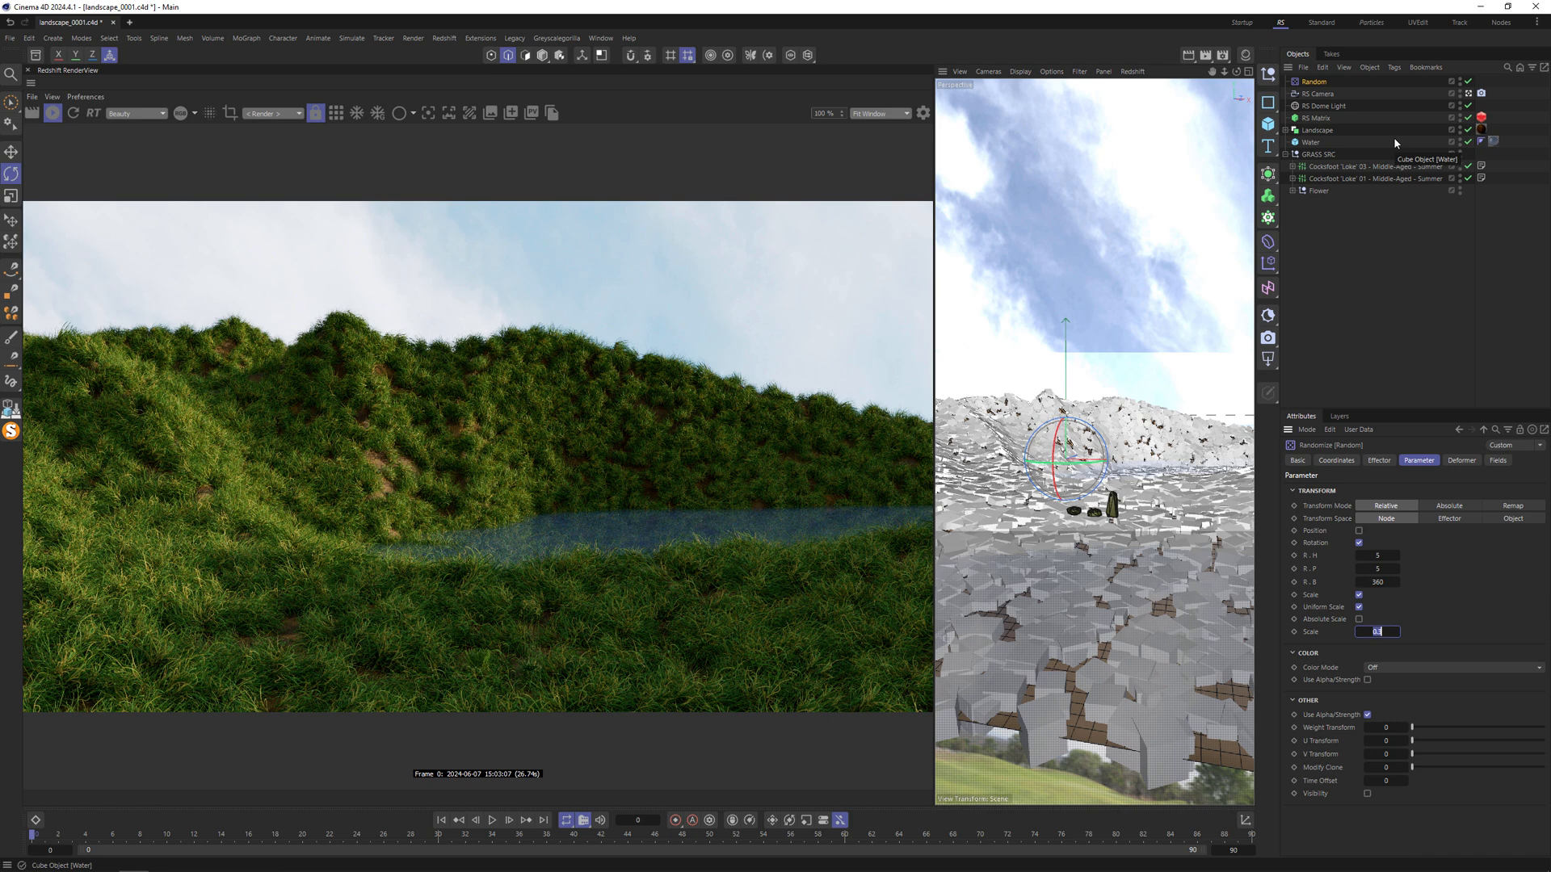
# Step: Add the Cocksfoot 'Loke' 01 grass and the Flower to the RS Matrix tag's custom objects and set its scale multiplier to 1
pyautogui.click(1481, 117)
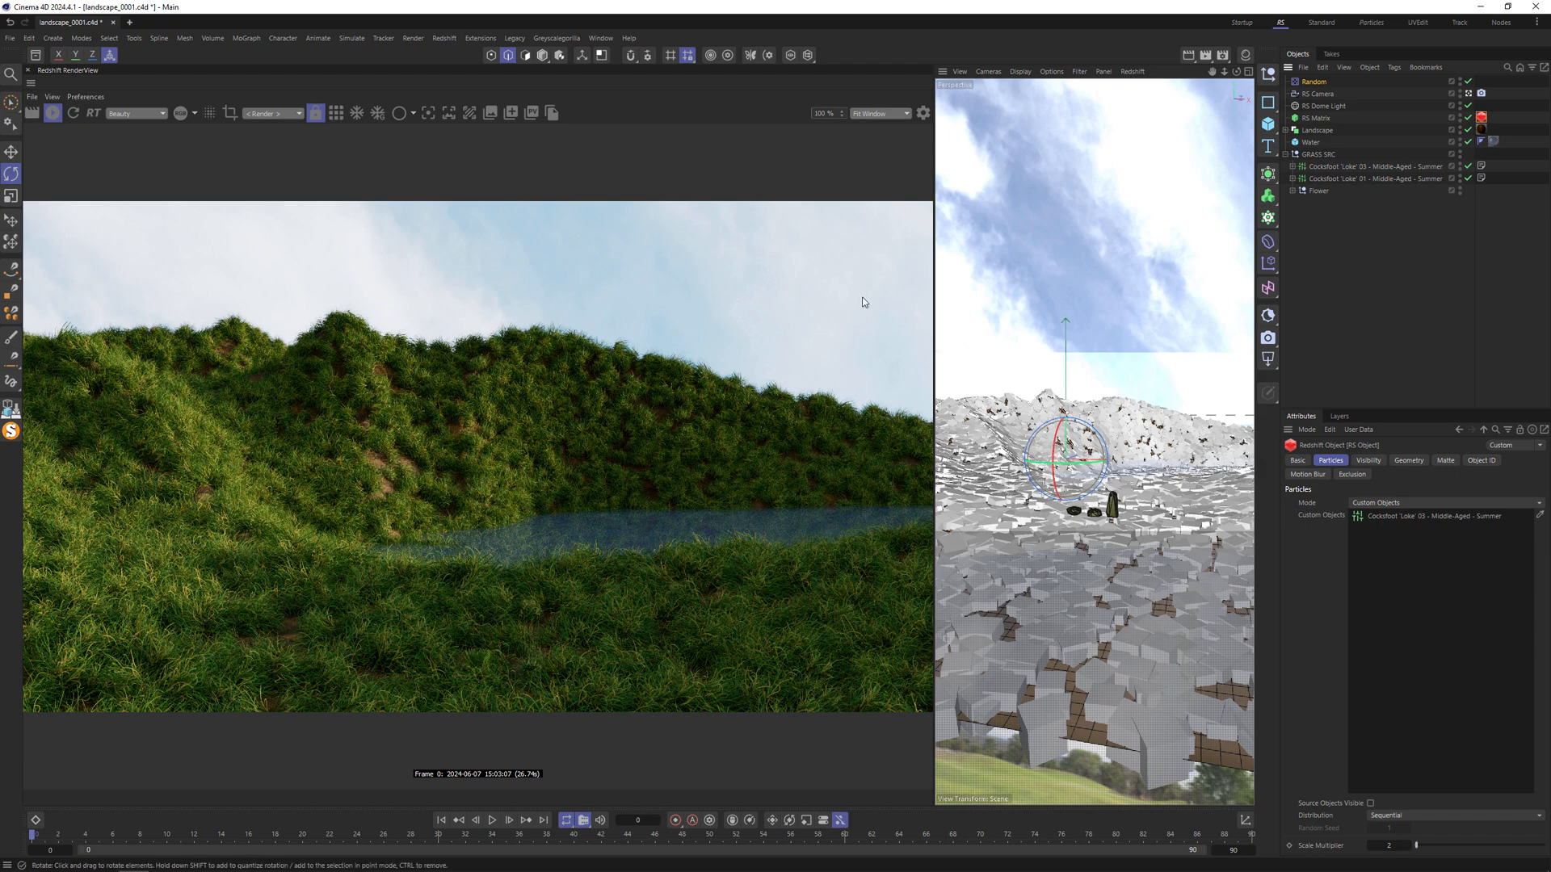
pyautogui.moveTo(1341, 177); pyautogui.dragTo(1378, 549)
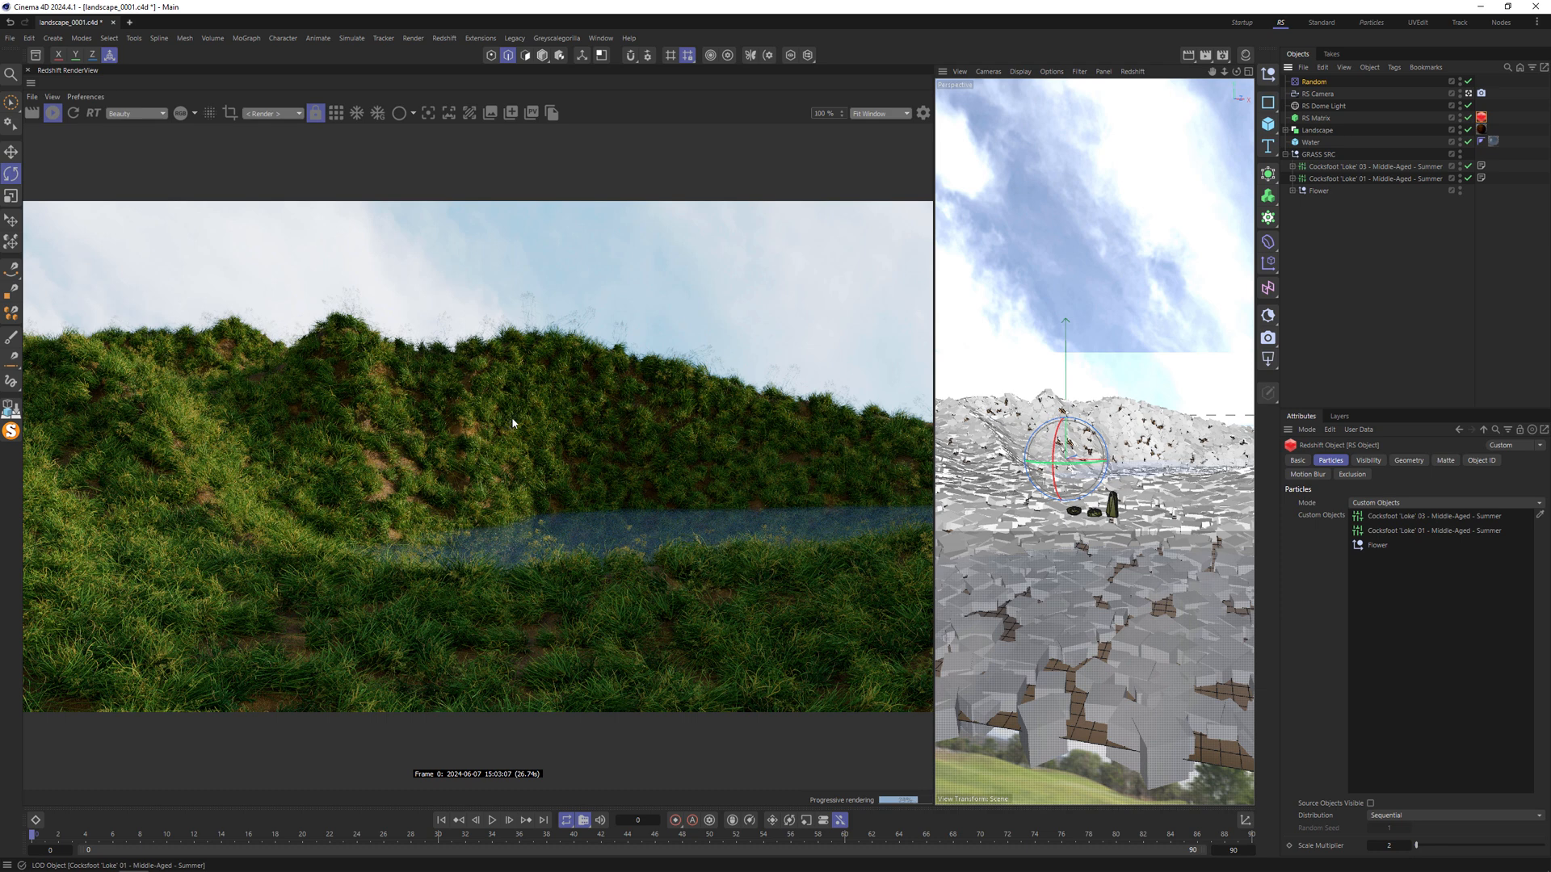
pyautogui.doubleClick(1388, 844)
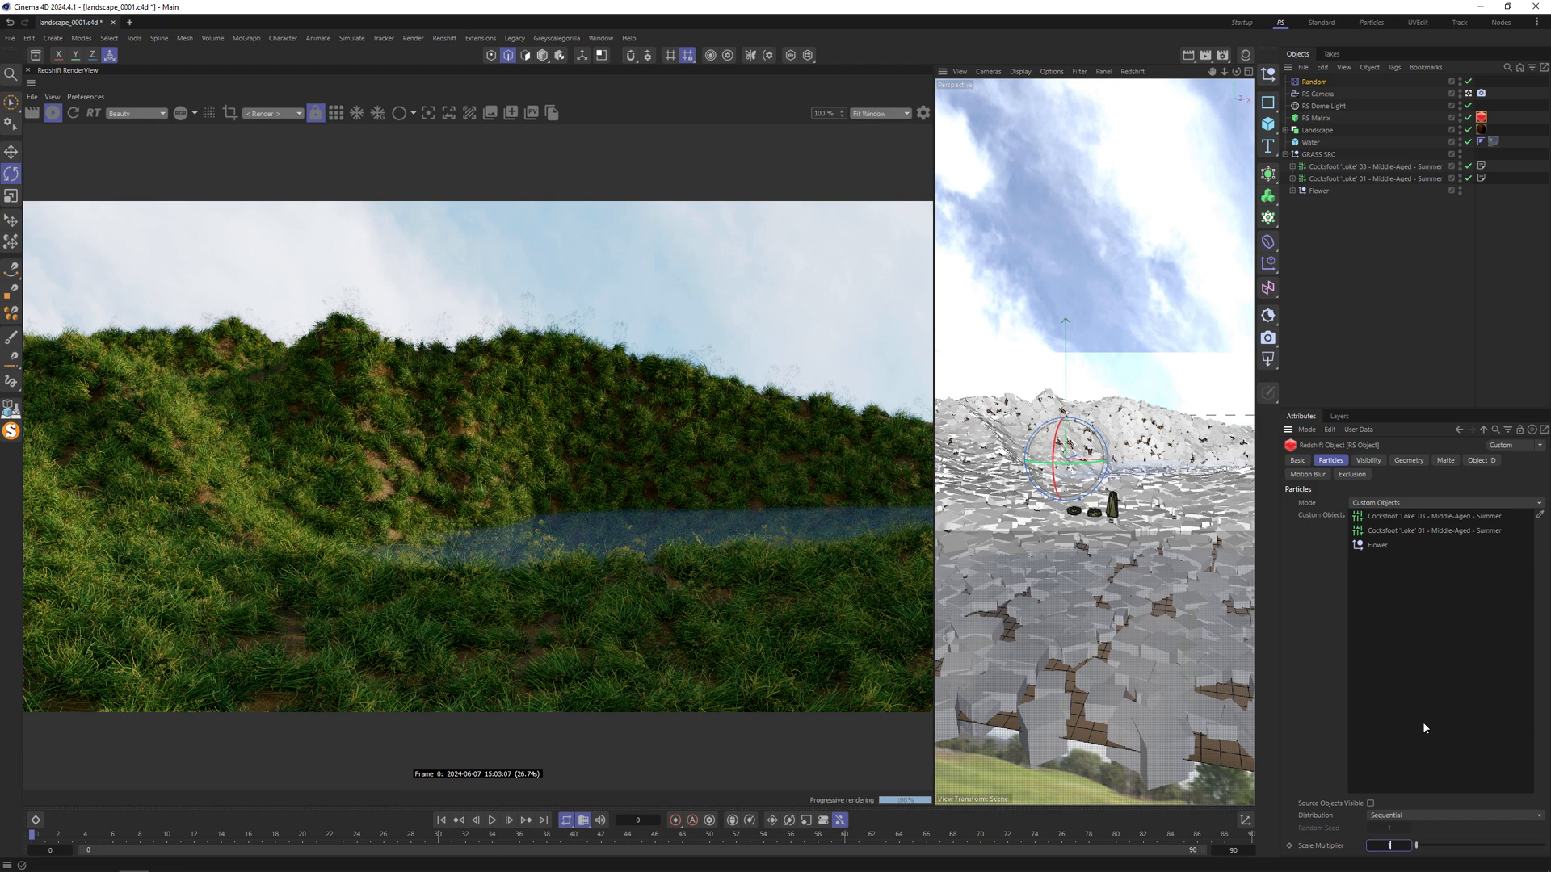
pyautogui.write('1')
pyautogui.press('Return')
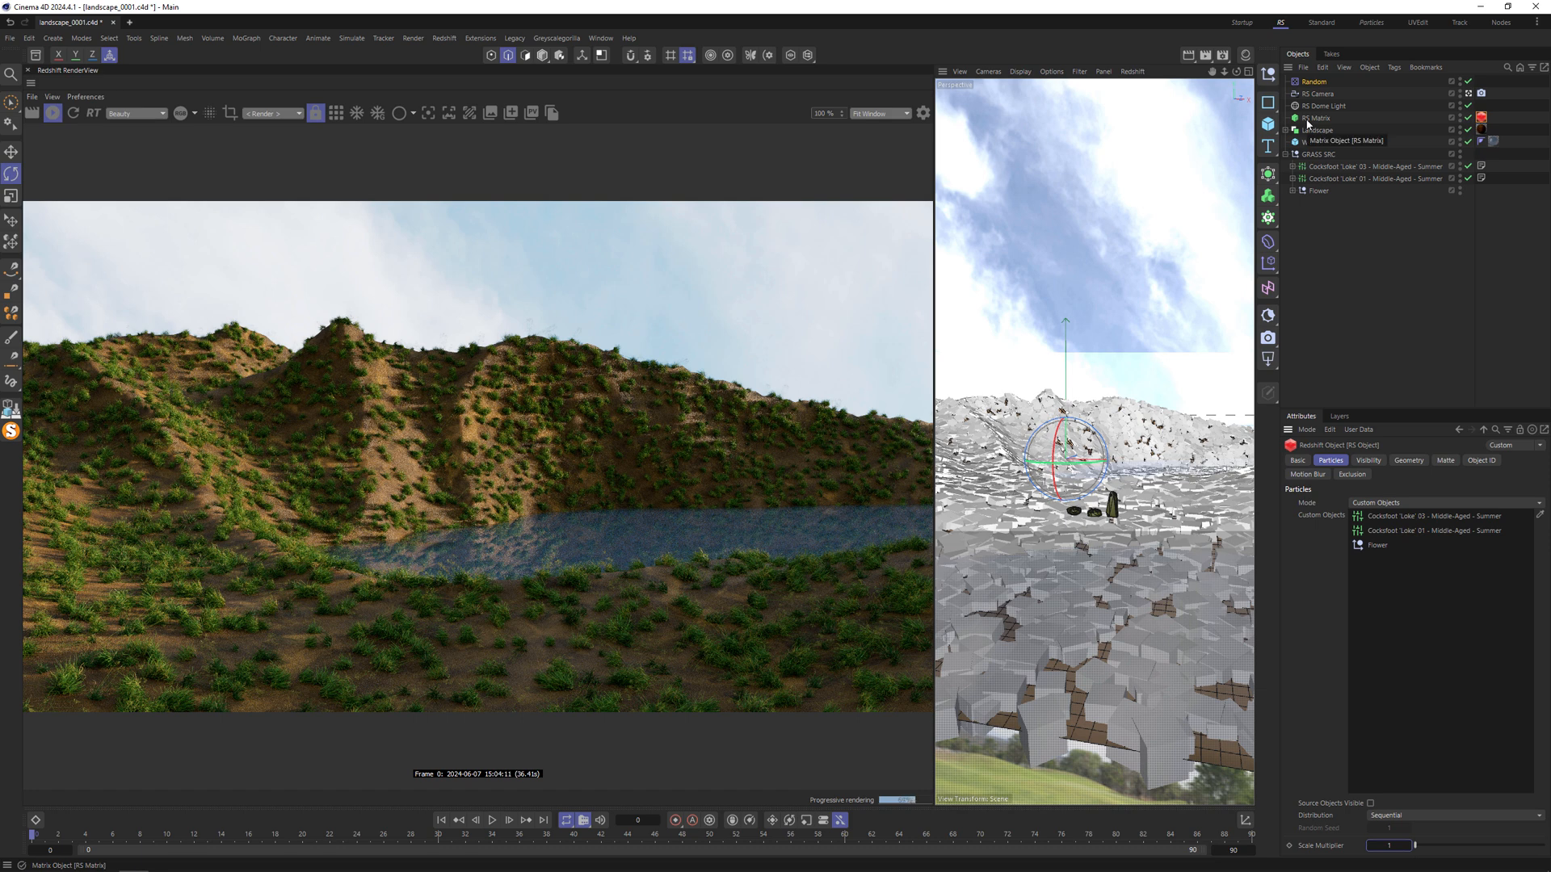
# Step: Set the Random effector's R.H and R.P rotation to 0 and refresh the render
pyautogui.click(1314, 81)
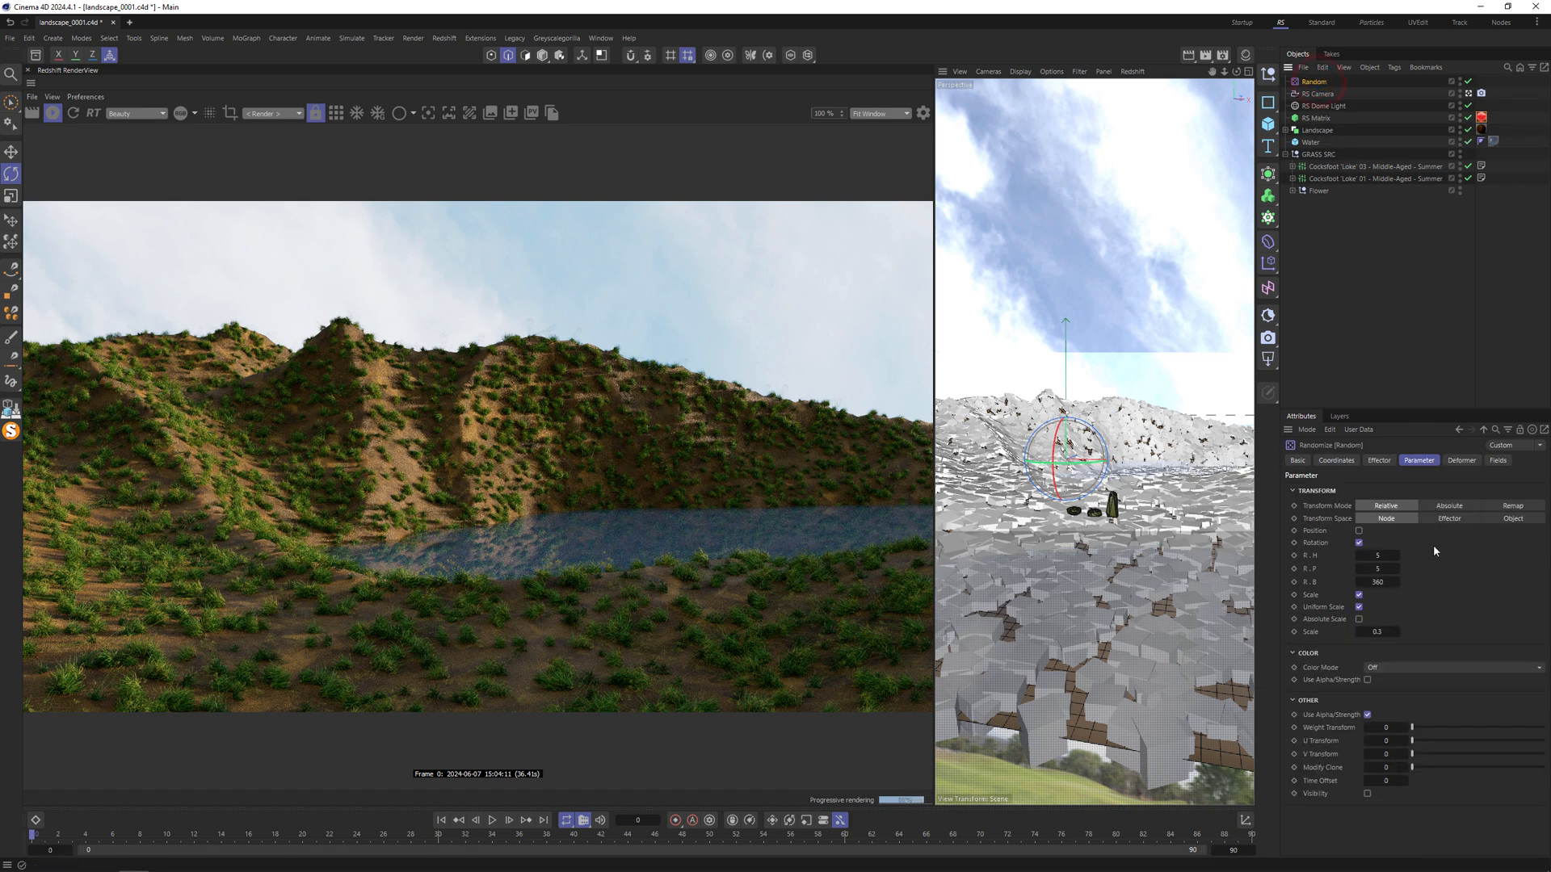
pyautogui.doubleClick(1382, 555)
pyautogui.write('0')
pyautogui.press('Tab')
pyautogui.write('0')
pyautogui.press('Return')
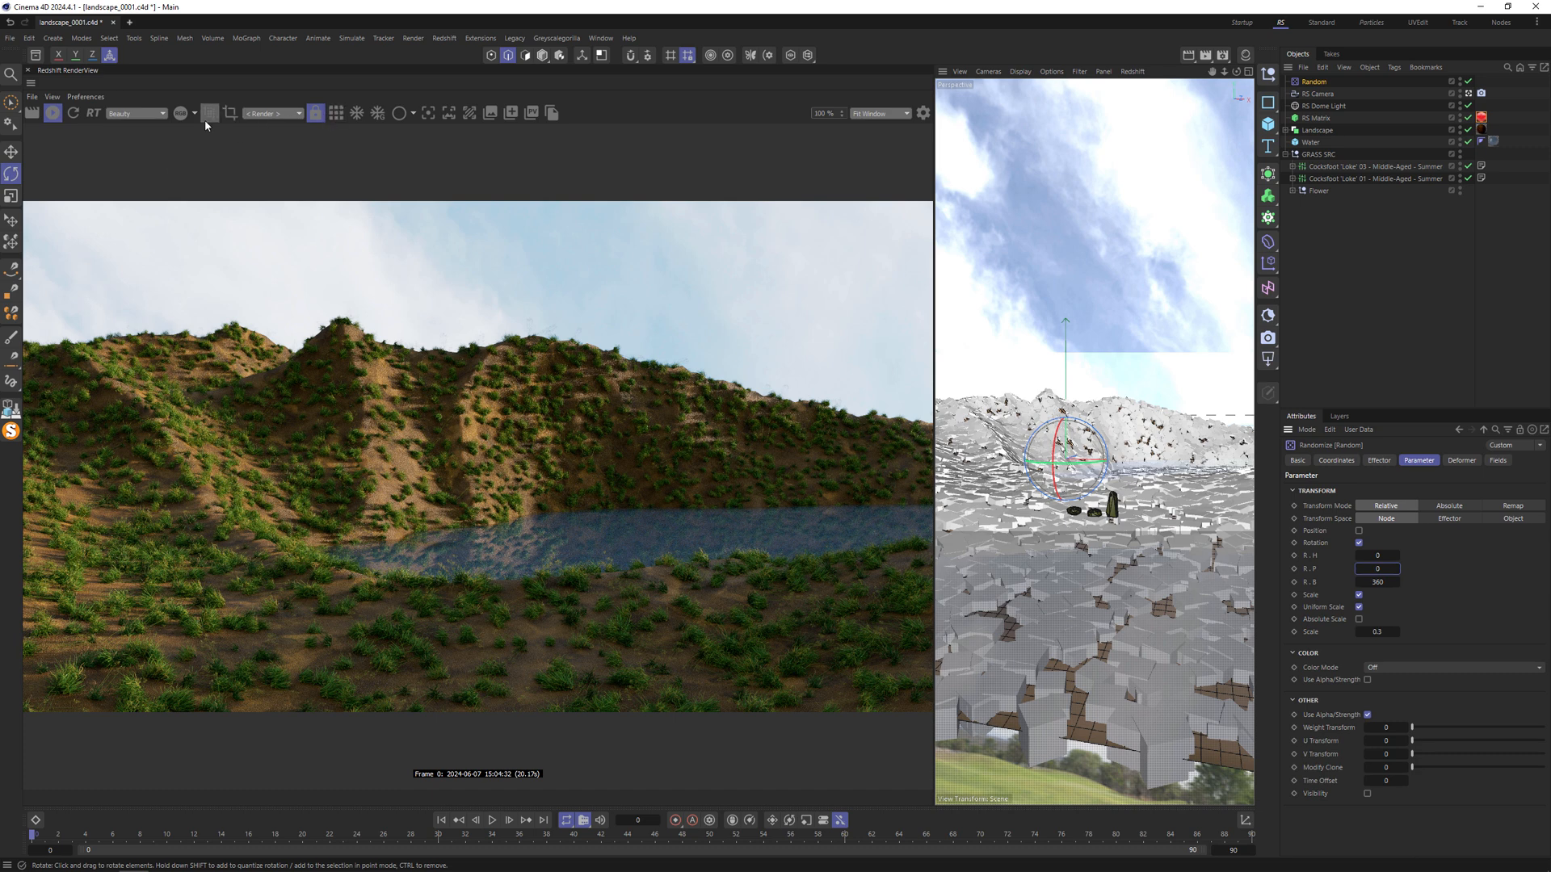
pyautogui.click(71, 115)
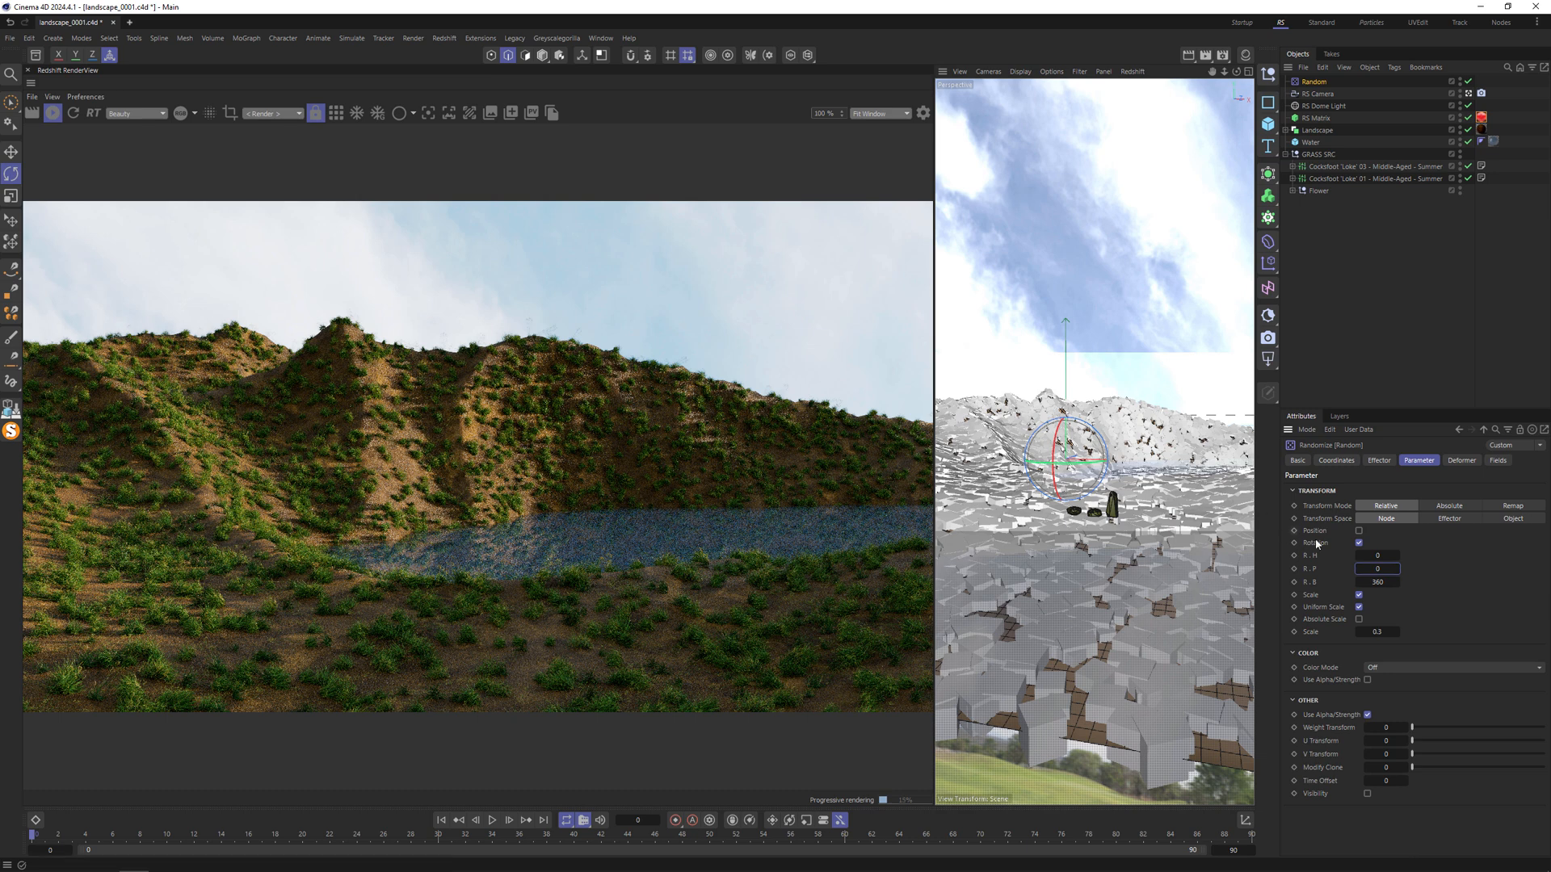
# Step: Set the Random effector's R.H and R.P rotation to 2
pyautogui.click(1377, 556)
pyautogui.click(1378, 569)
pyautogui.doubleClick(1376, 556)
pyautogui.write('2')
pyautogui.doubleClick(1377, 569)
pyautogui.write('2')
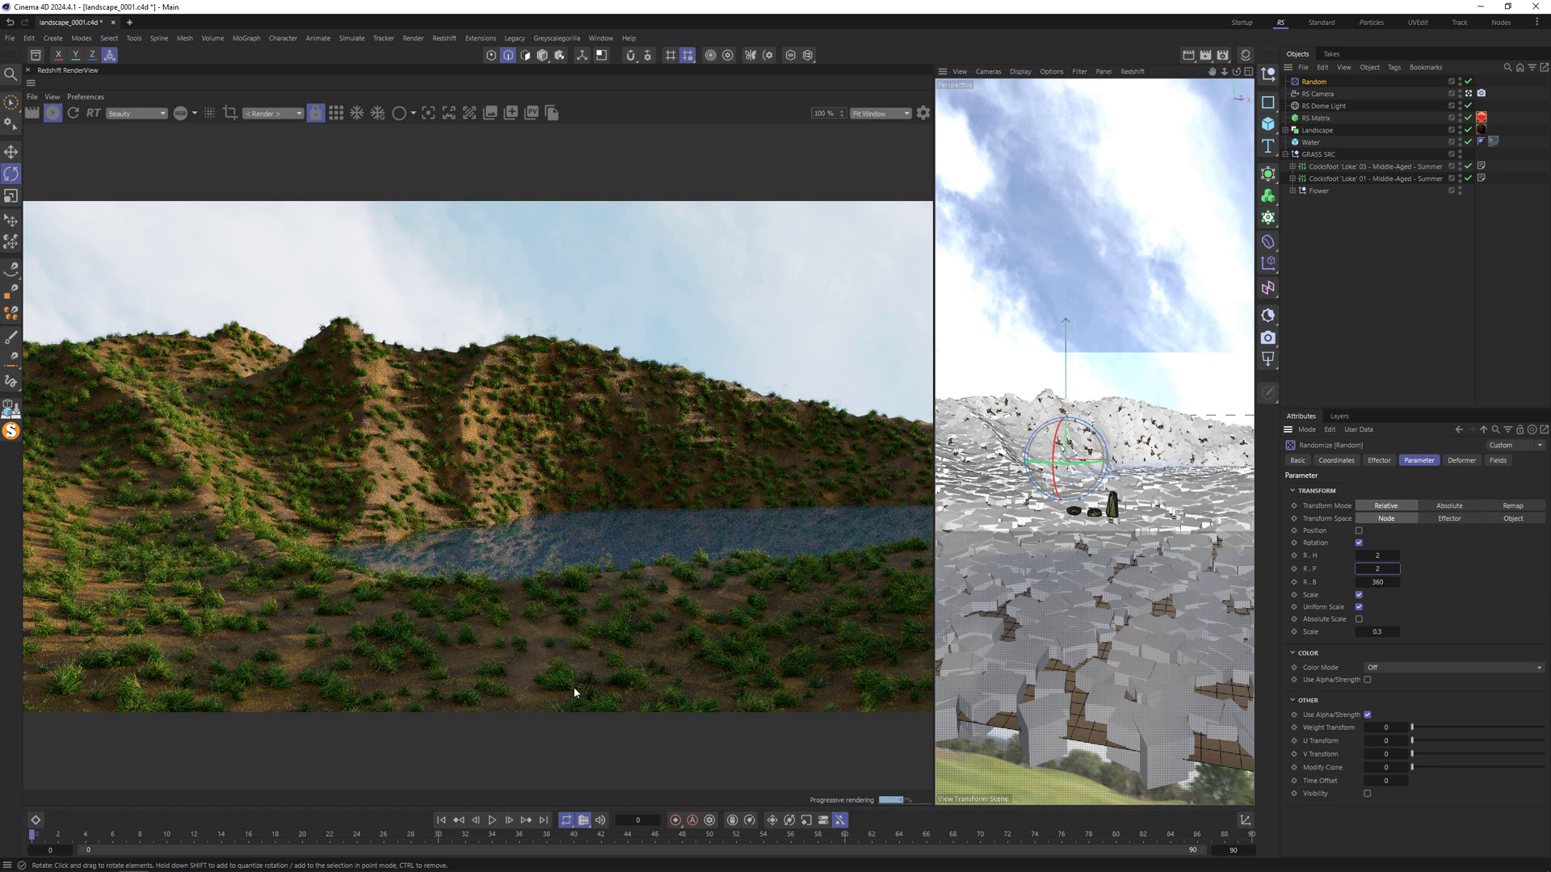
# Step: Set the RS Matrix object's count to 200000 and save the scene
pyautogui.click(1316, 118)
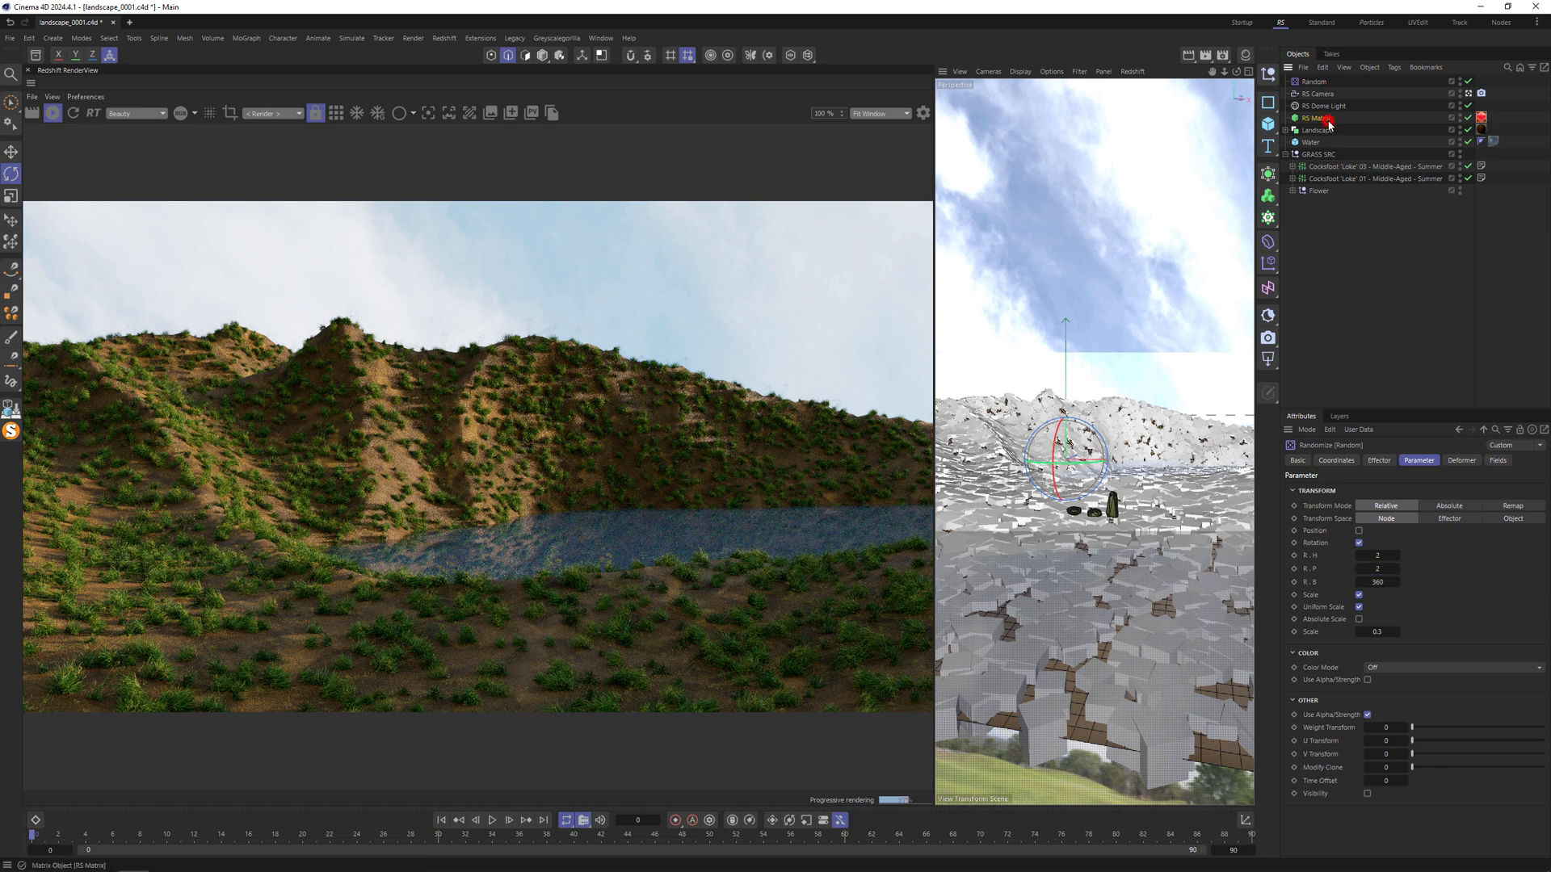
pyautogui.doubleClick(1343, 639)
pyautogui.write('200000')
pyautogui.press('Return')
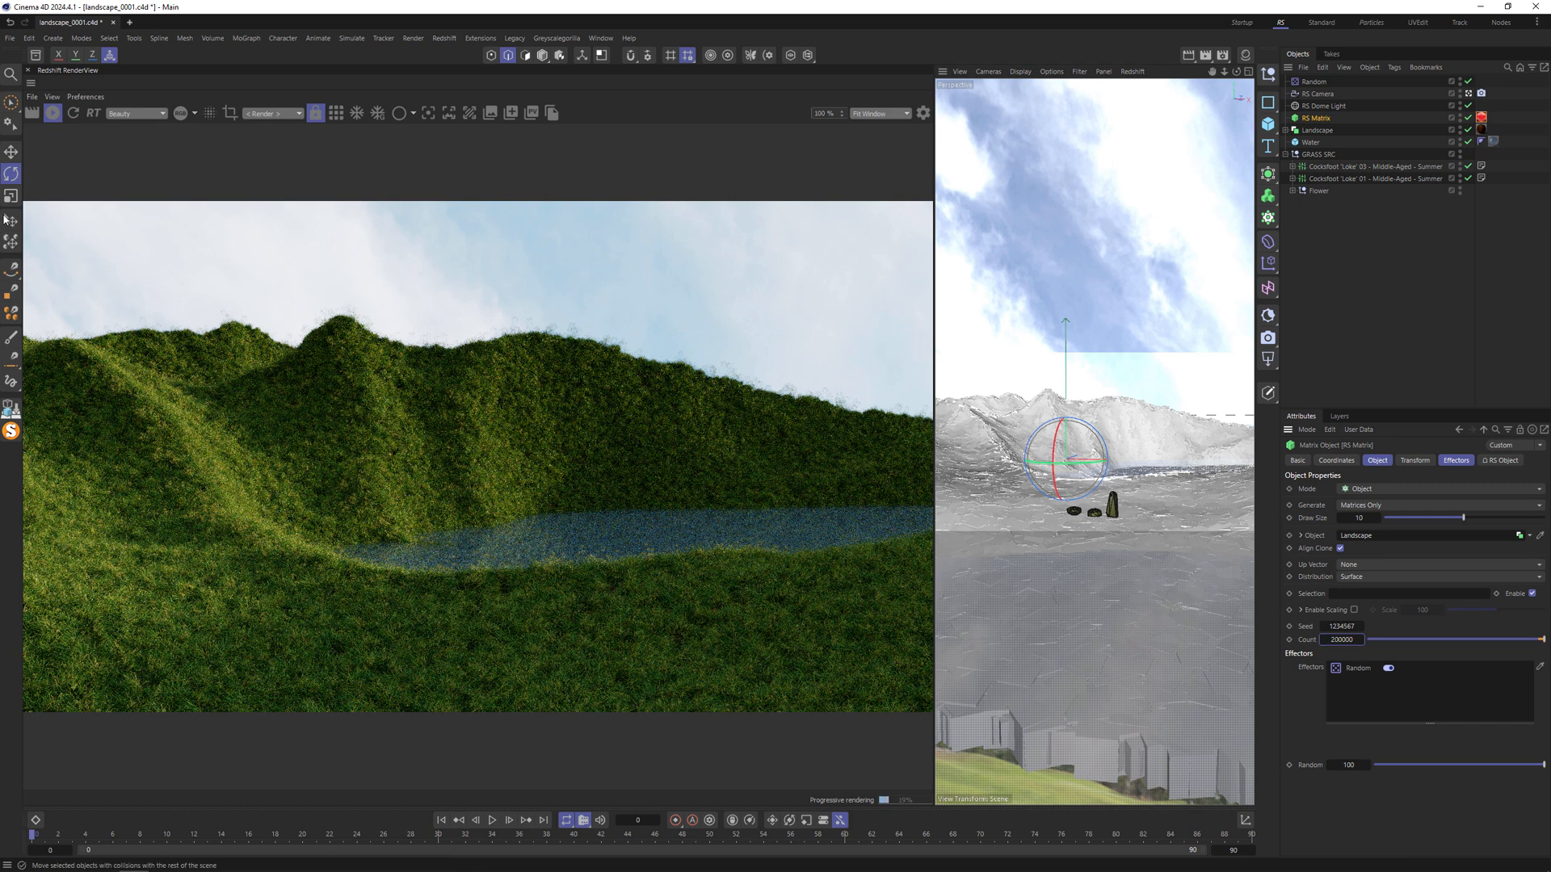
pyautogui.hotkey('ctrl', 's')
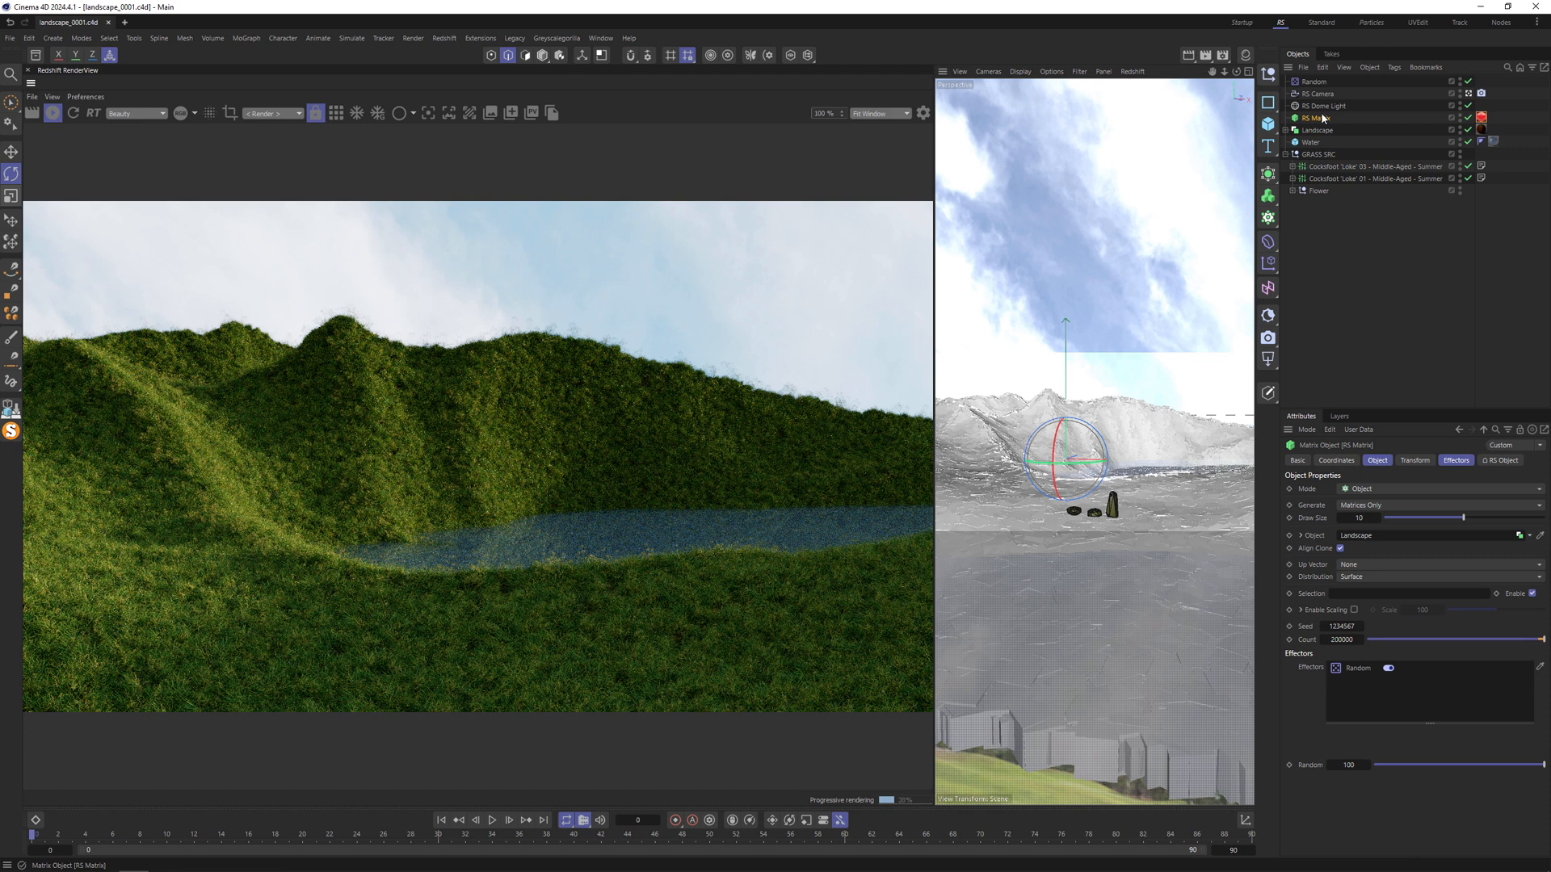
# Step: Add a Shader effector to the RS Matrix object and set its scale to -1
pyautogui.hotkey('shift', 'c')
pyautogui.write('scatt')
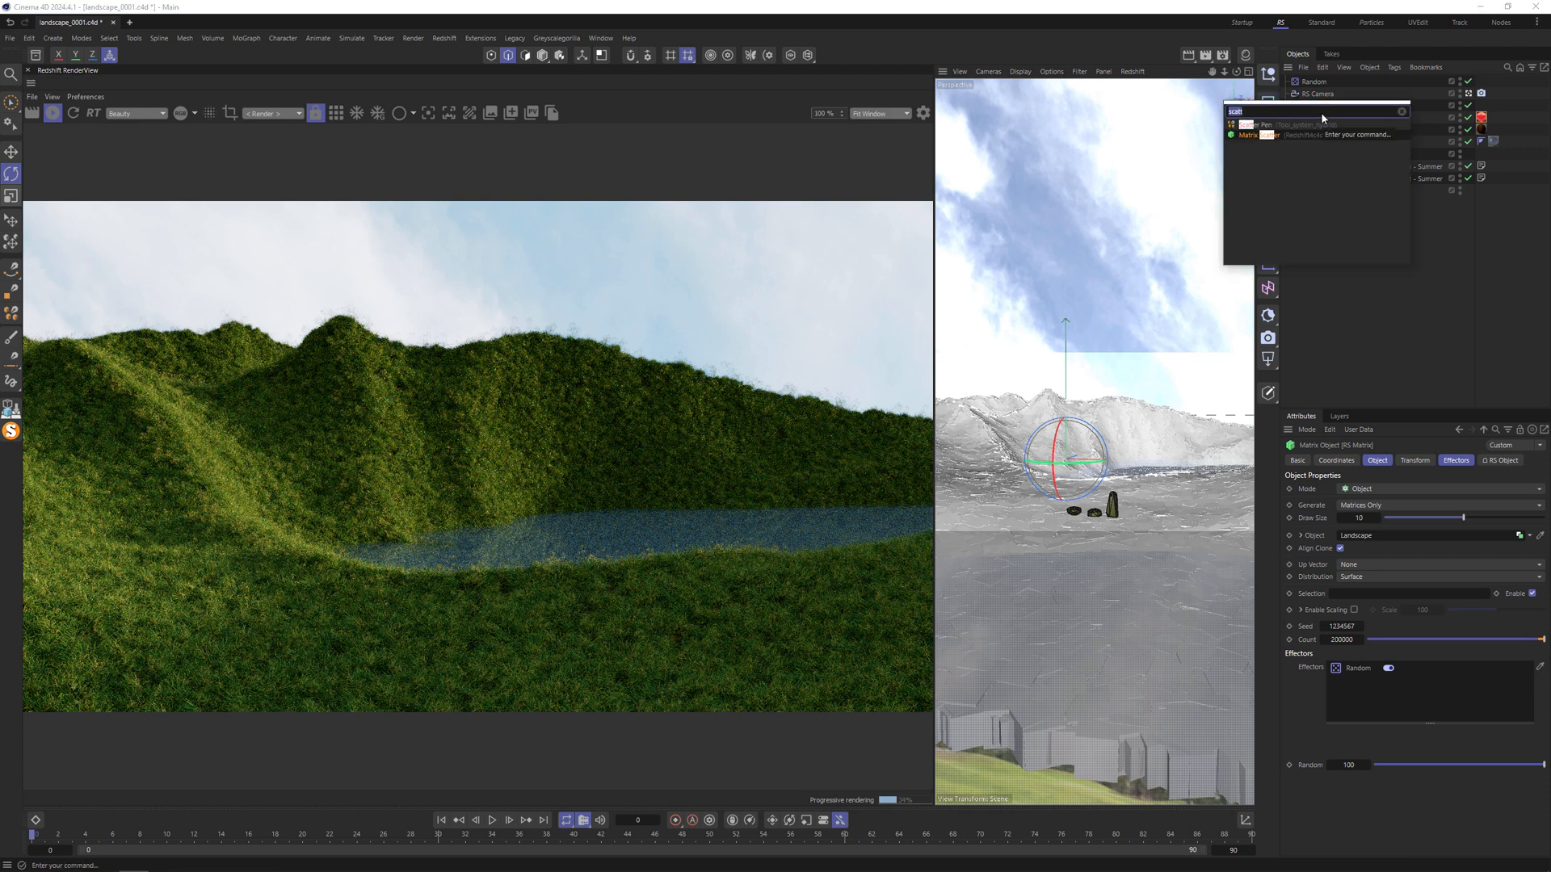
pyautogui.write('shade')
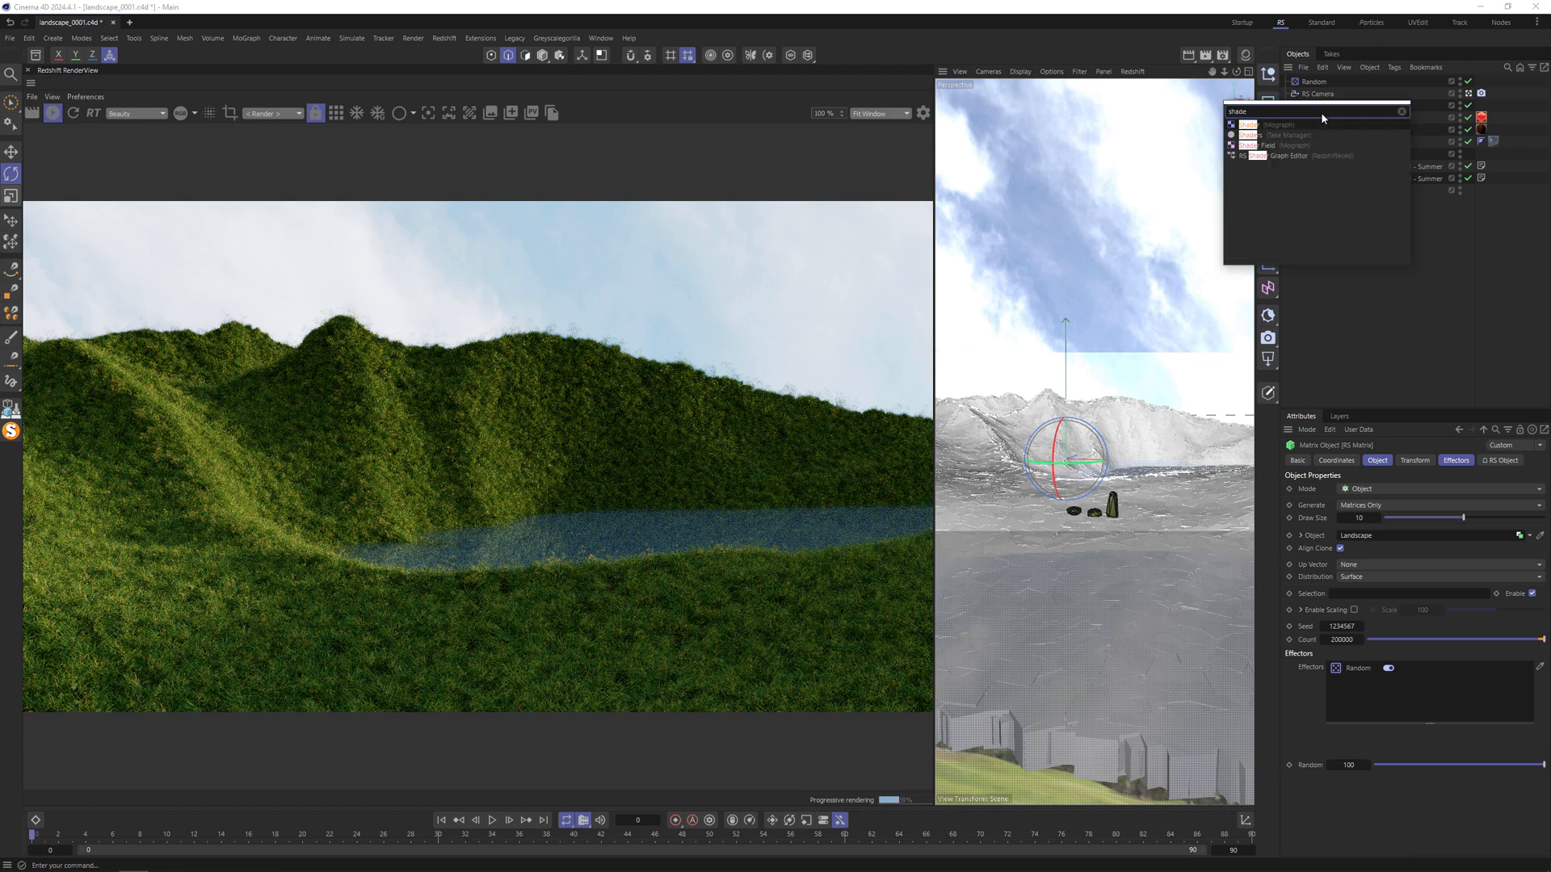
pyautogui.press('Return')
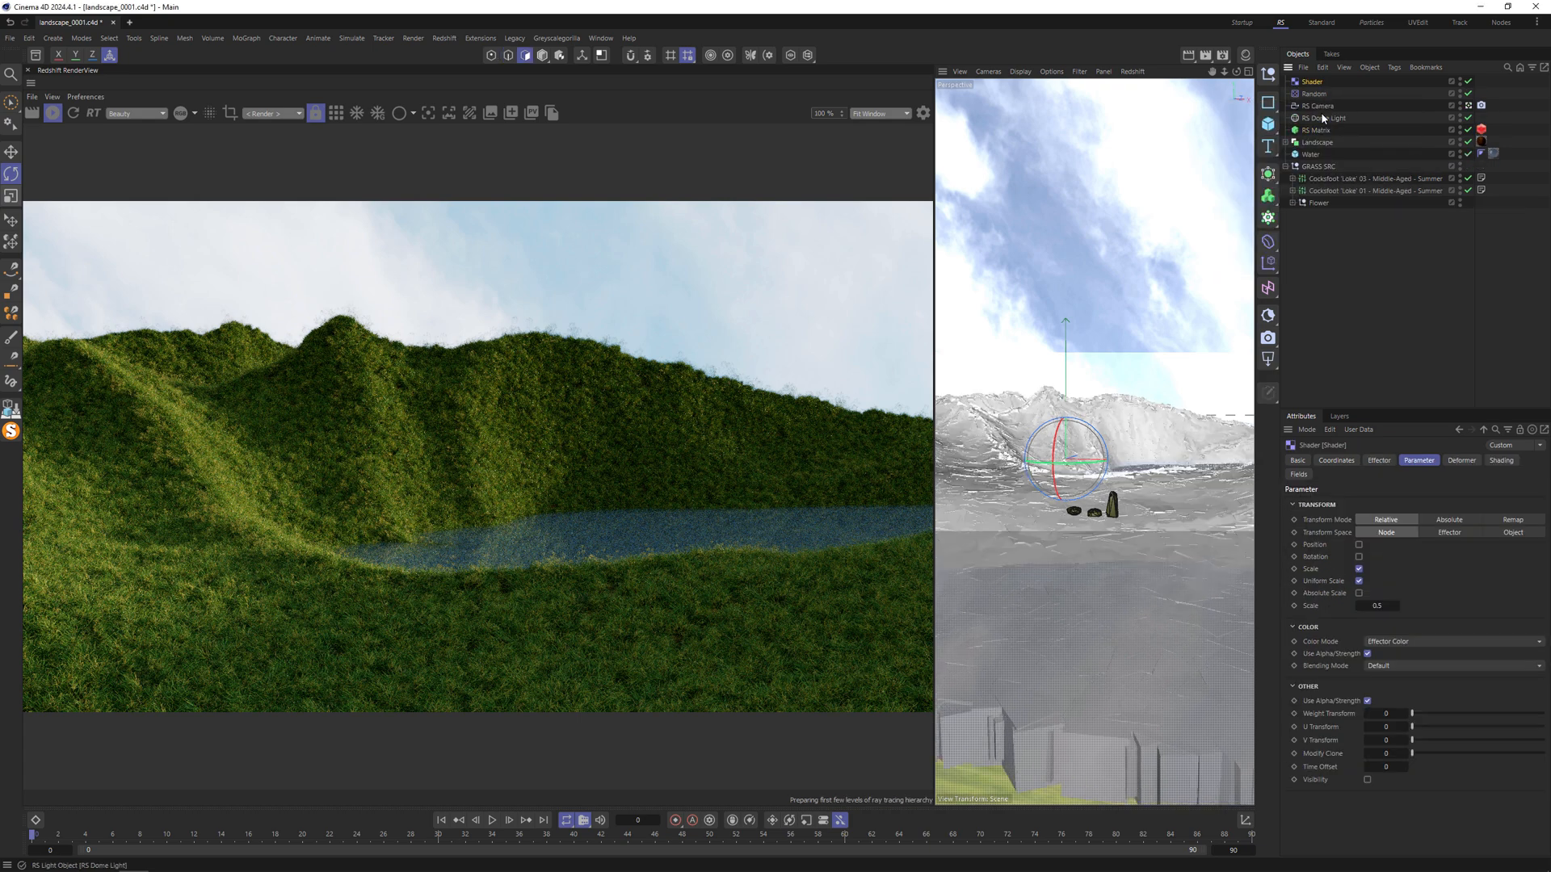
pyautogui.write('-1')
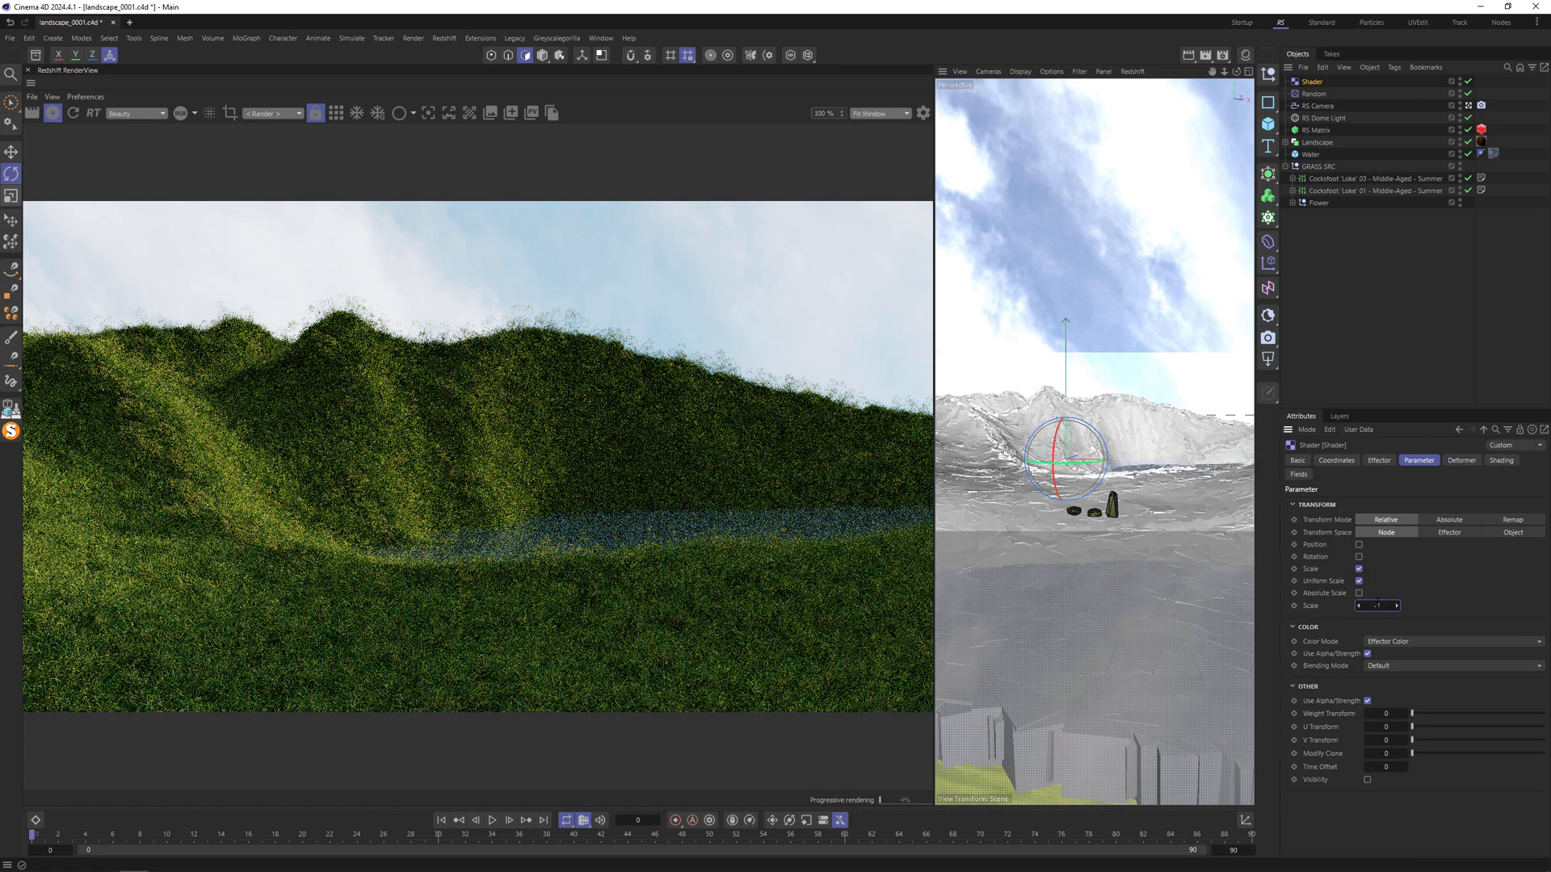
pyautogui.press('Return')
# Step: Assign a Noise shader as the Shader effector's custom shader and open the noise properties
pyautogui.click(1494, 459)
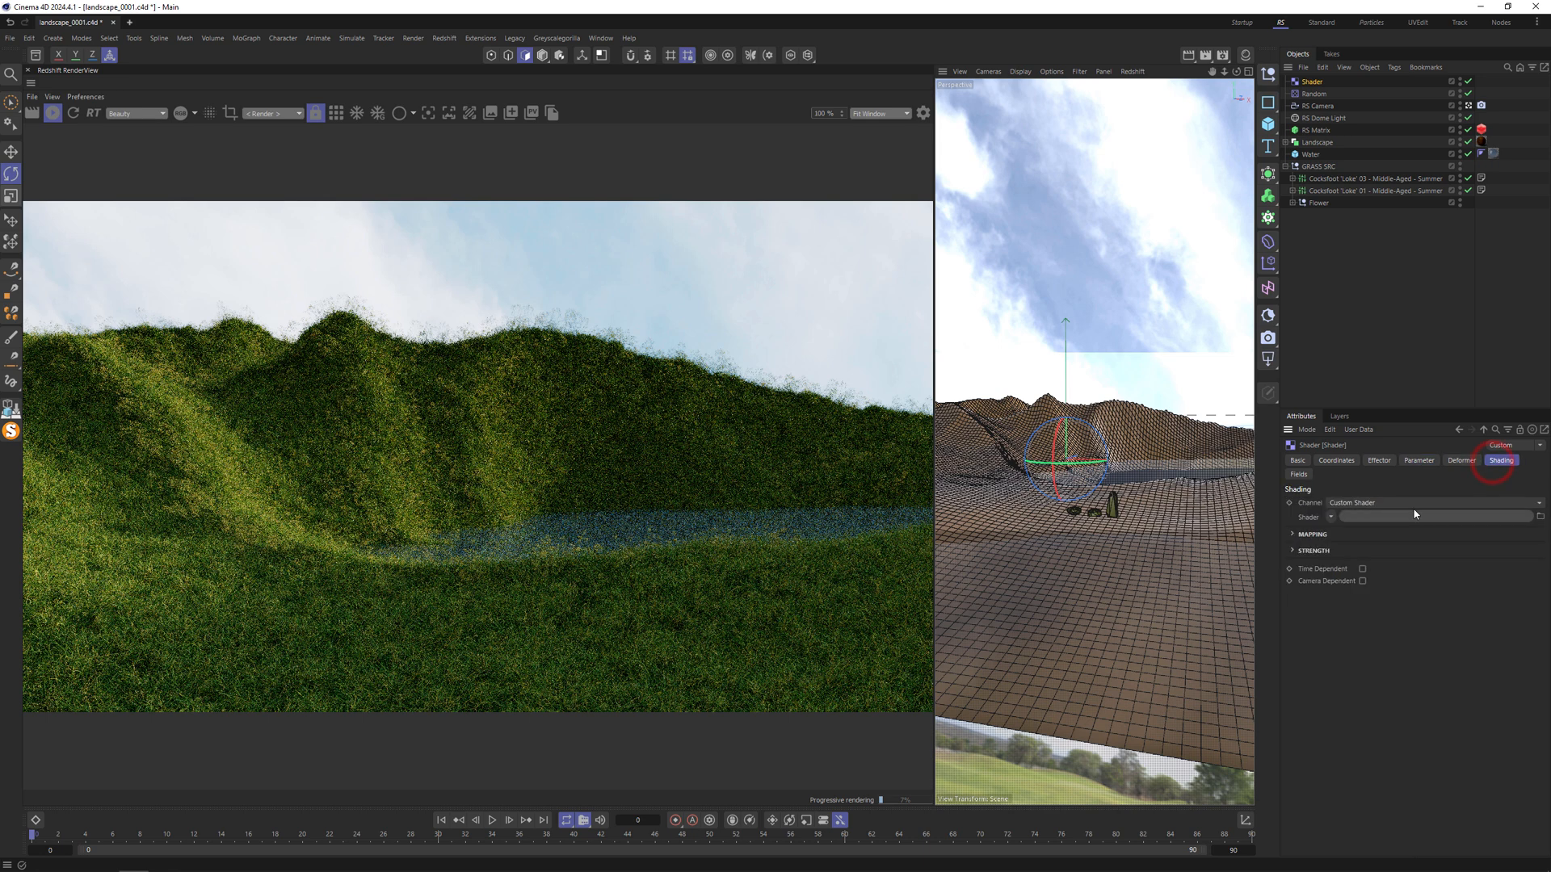
pyautogui.click(1330, 517)
pyautogui.click(1371, 666)
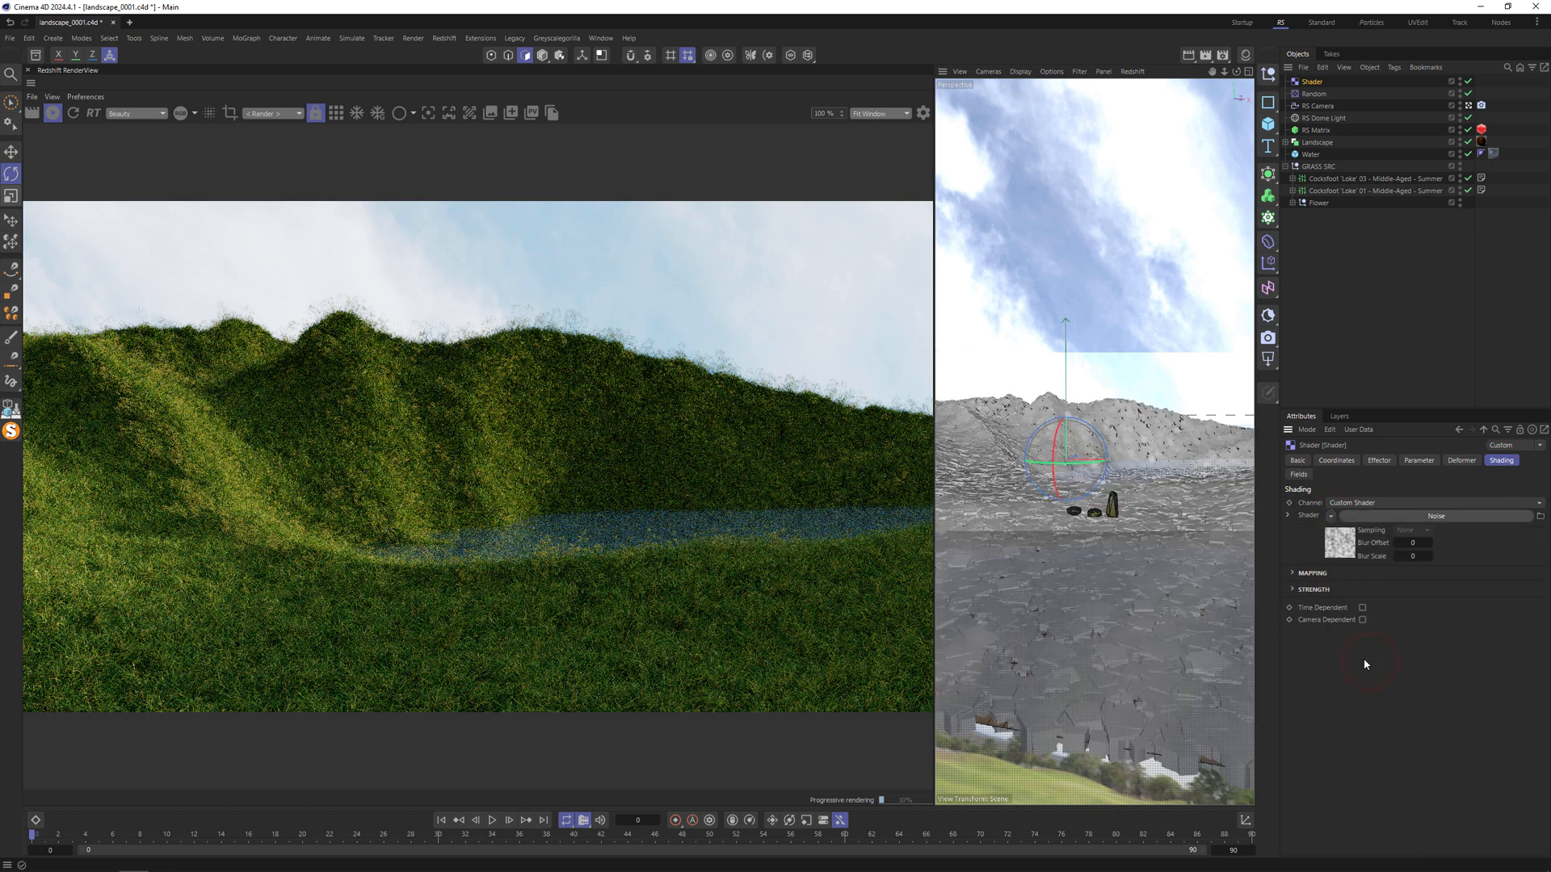
pyautogui.click(1353, 549)
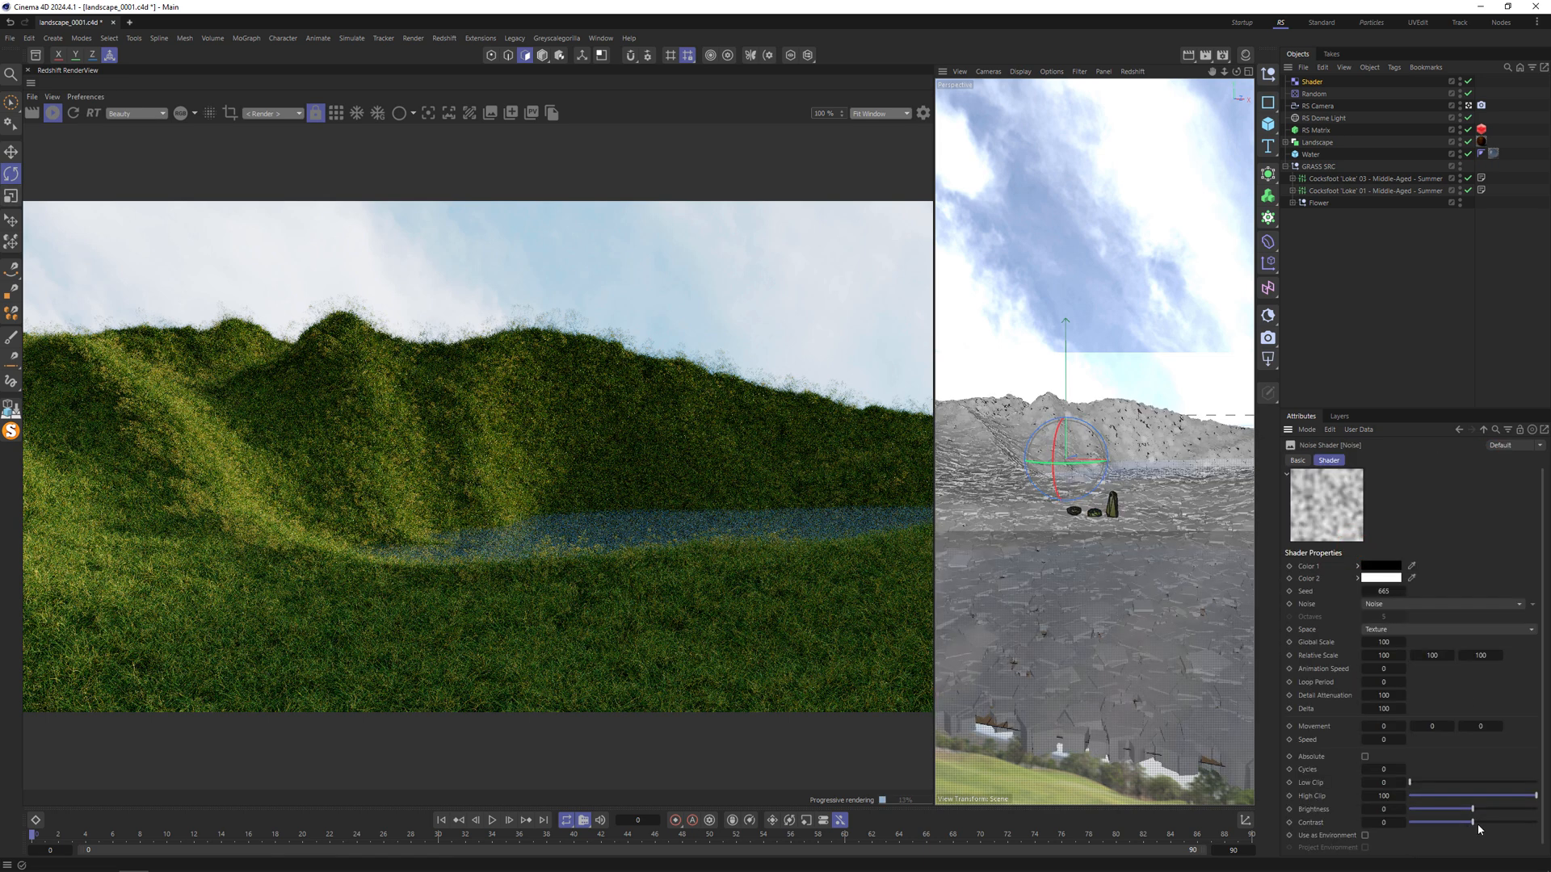
# Step: Adjust the noise to a contrast of 41 and a global scale of 1055, and refresh the render
pyautogui.moveTo(1476, 824); pyautogui.dragTo(1524, 822)
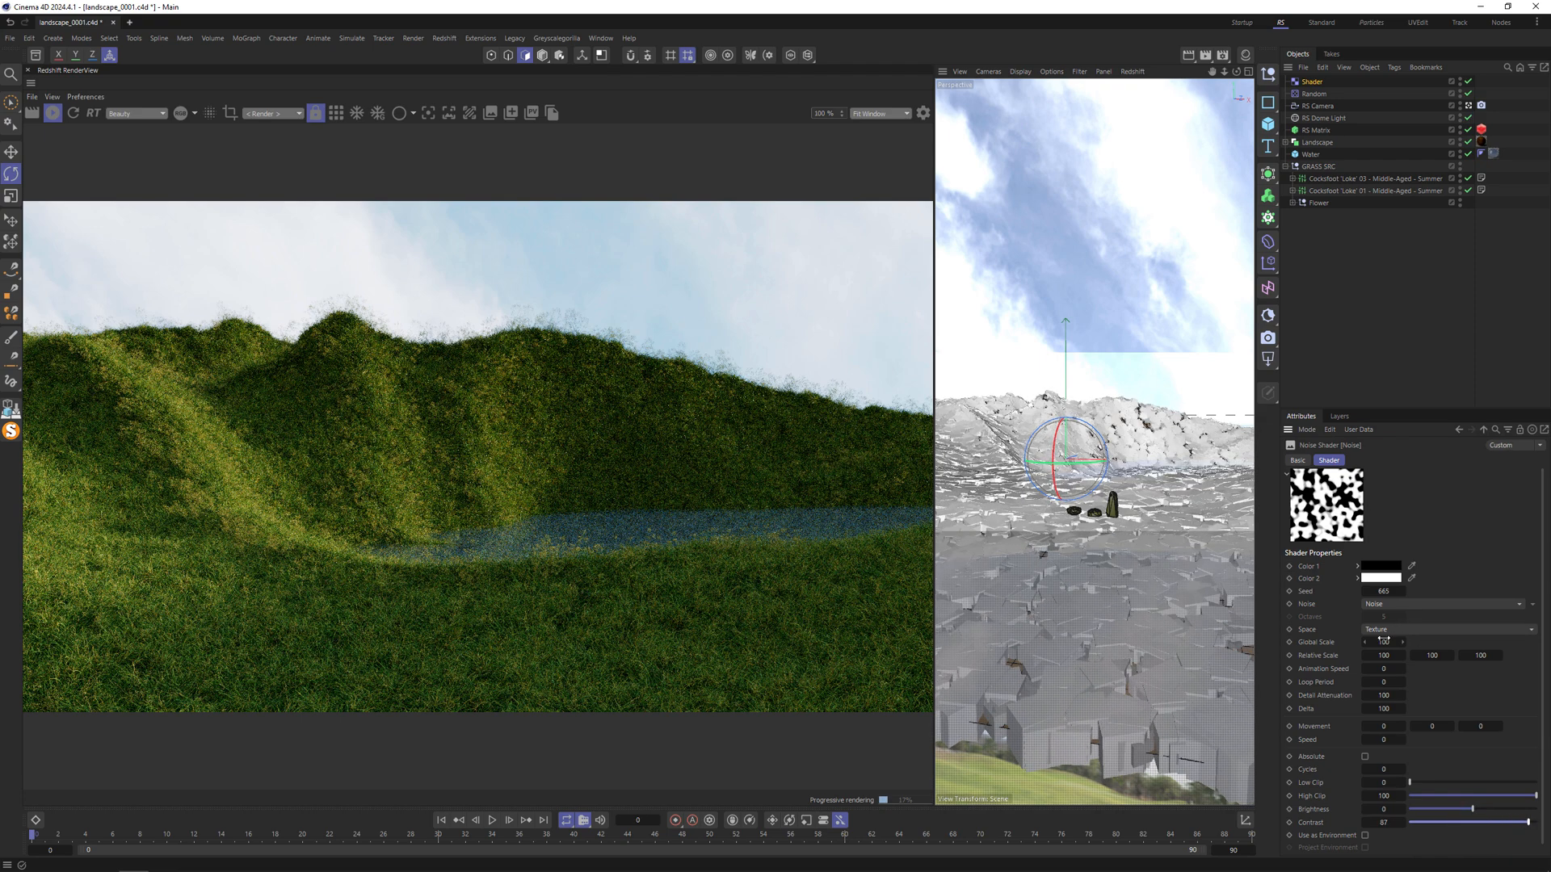
pyautogui.moveTo(1383, 639); pyautogui.dragTo(1465, 639)
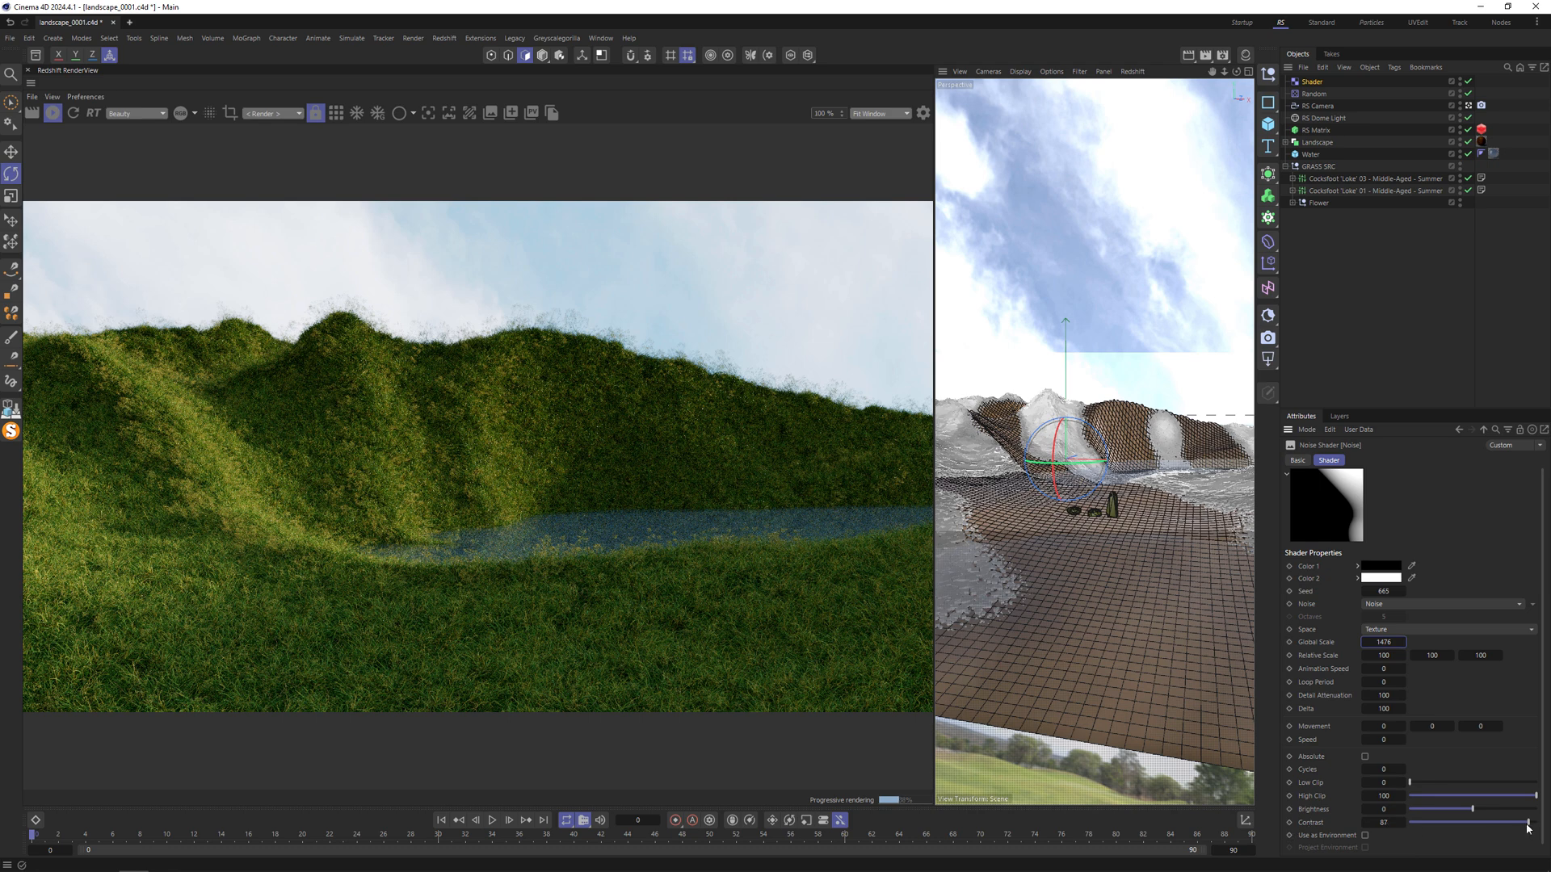
pyautogui.moveTo(1527, 823); pyautogui.dragTo(1498, 823)
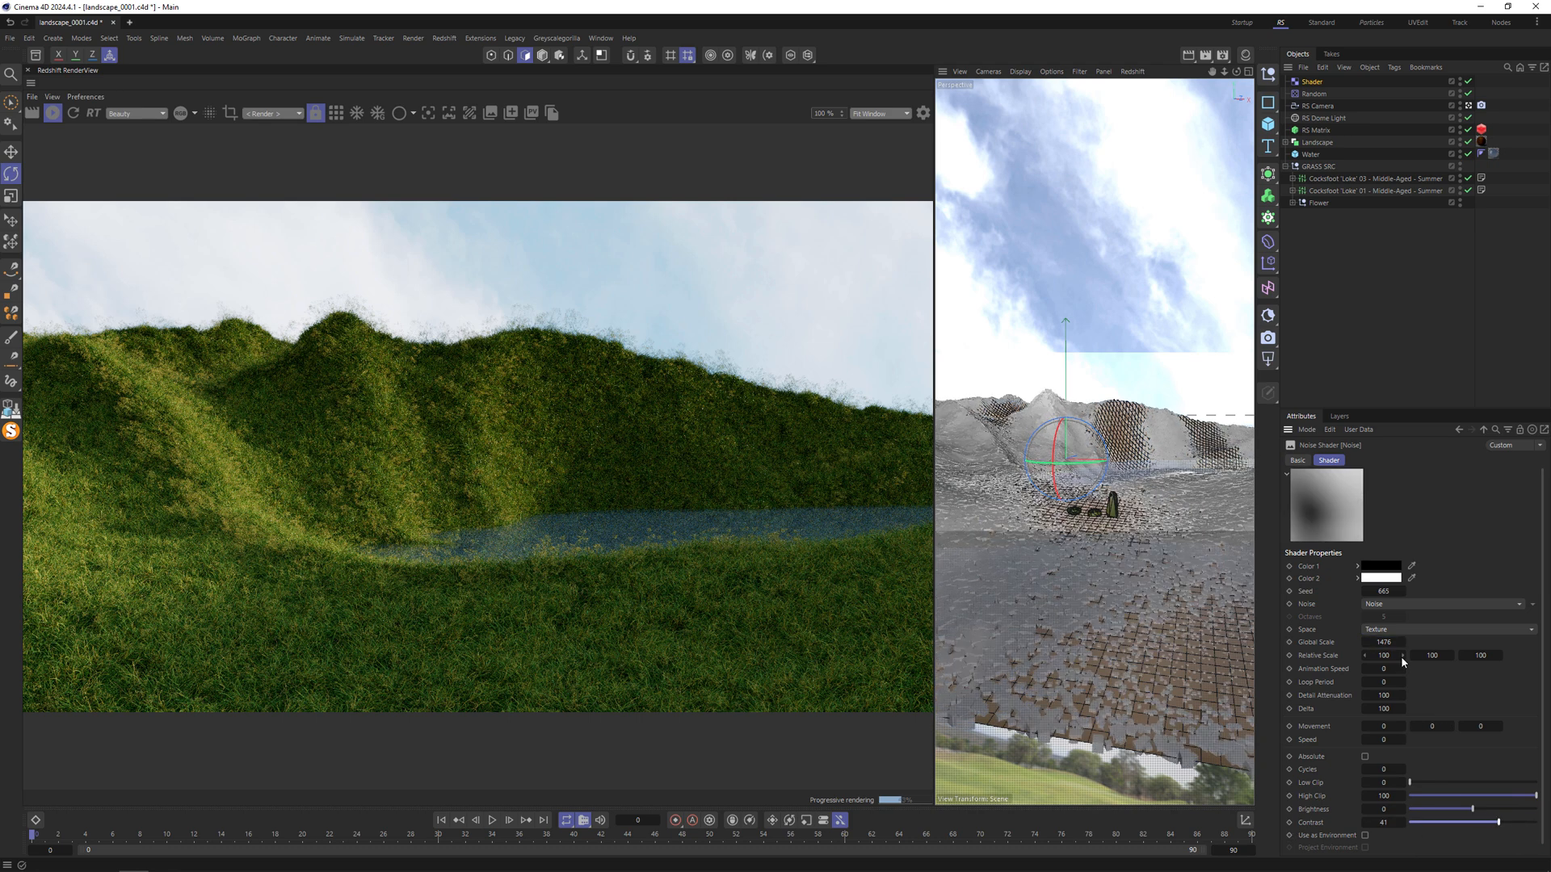
pyautogui.moveTo(1387, 643); pyautogui.dragTo(1275, 644)
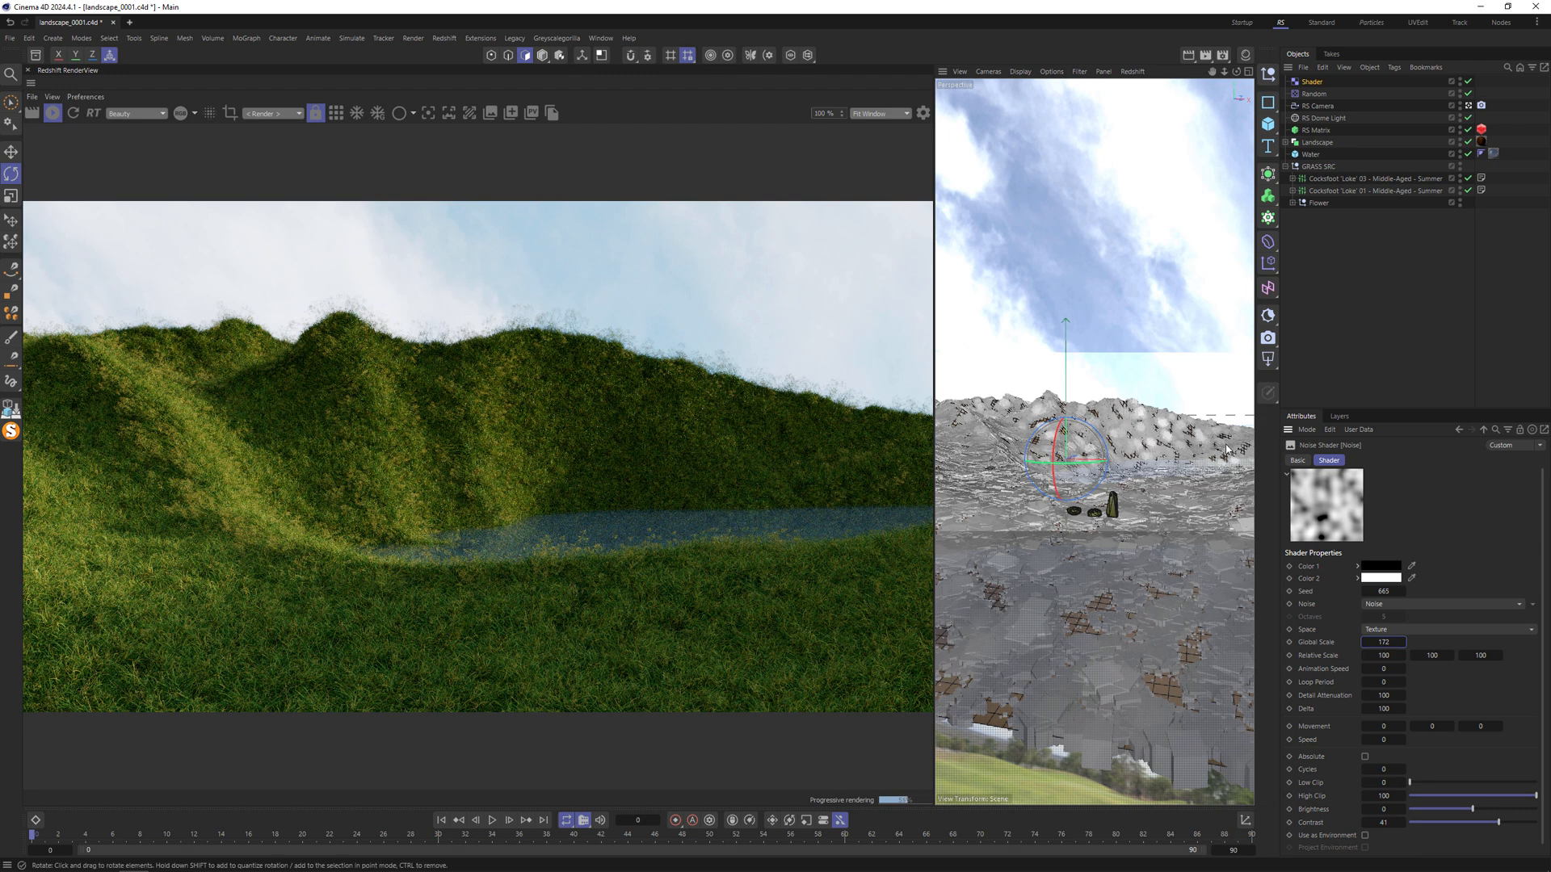
pyautogui.moveTo(1384, 642); pyautogui.dragTo(1549, 643)
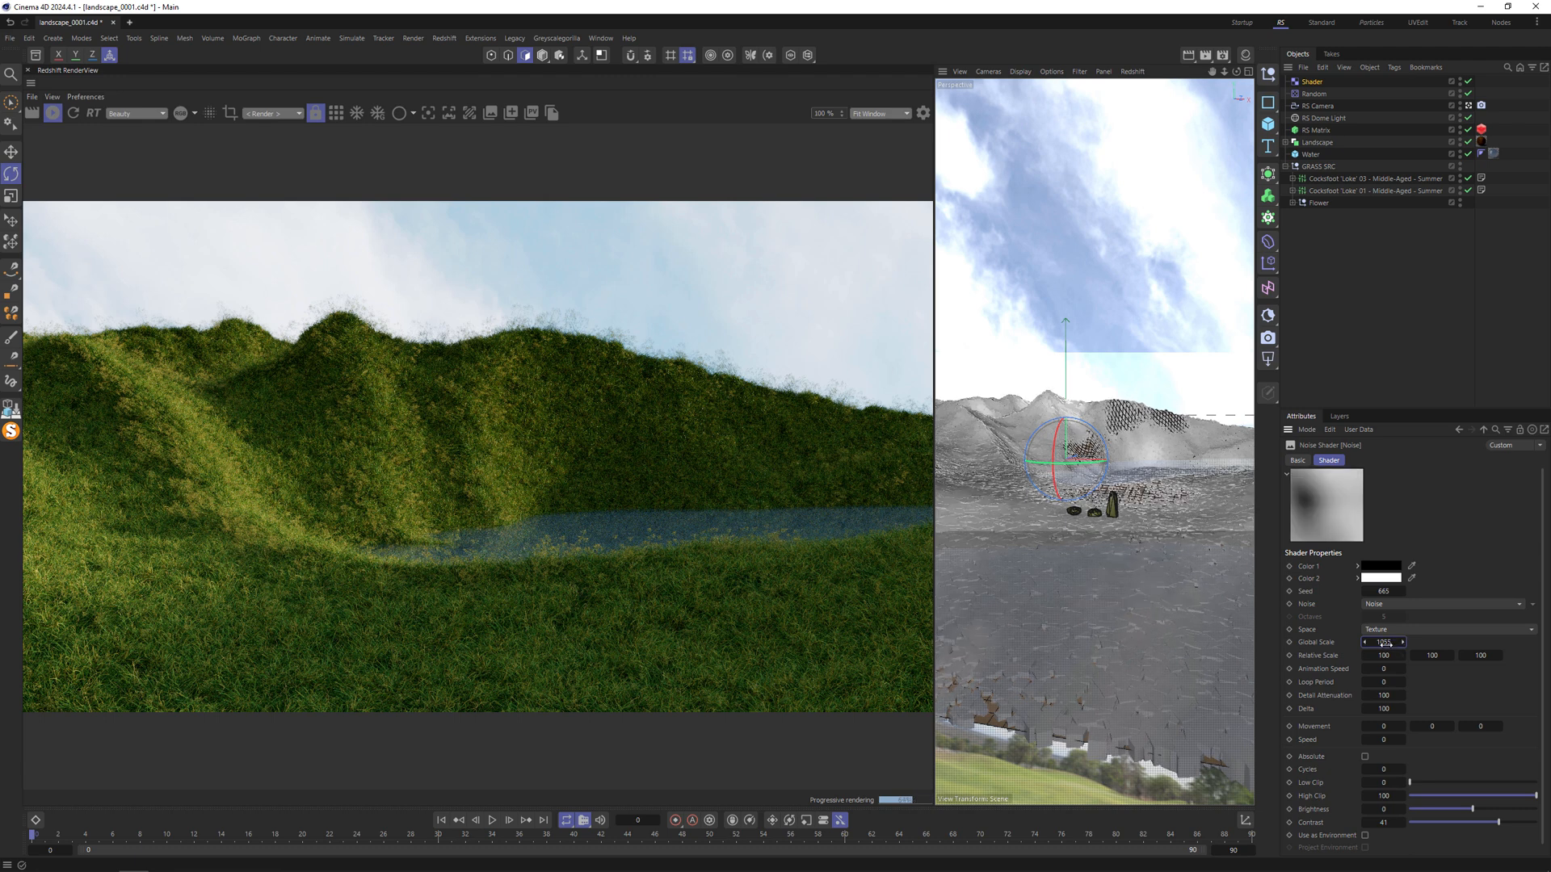
pyautogui.click(73, 113)
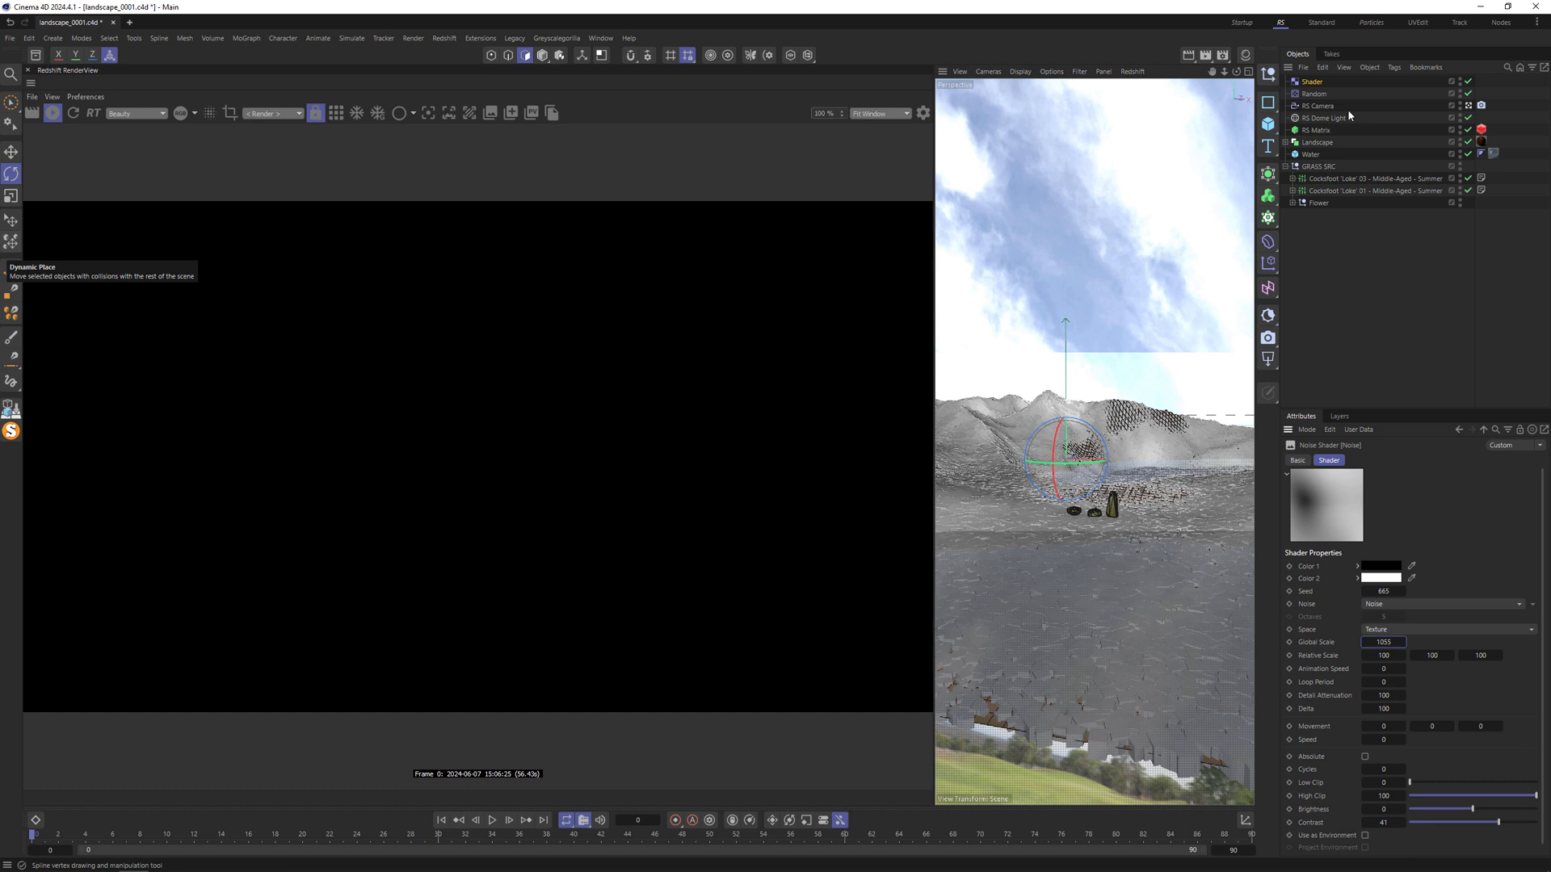
# Step: Reduce the contrast of the Shader effector's noise to 17 and refresh the render
pyautogui.click(1319, 99)
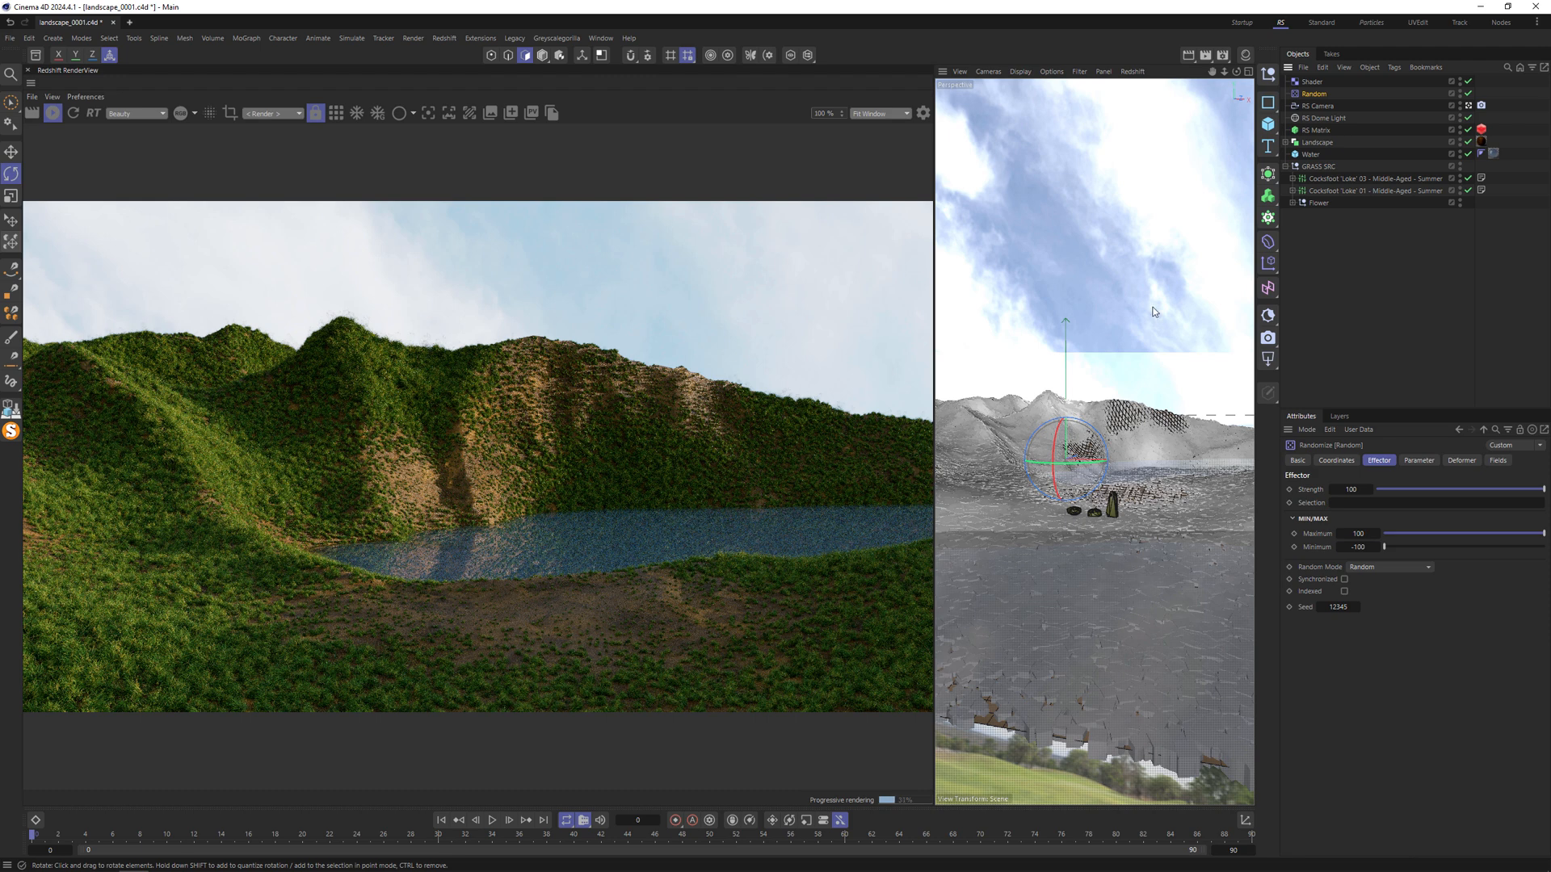
pyautogui.click(1314, 83)
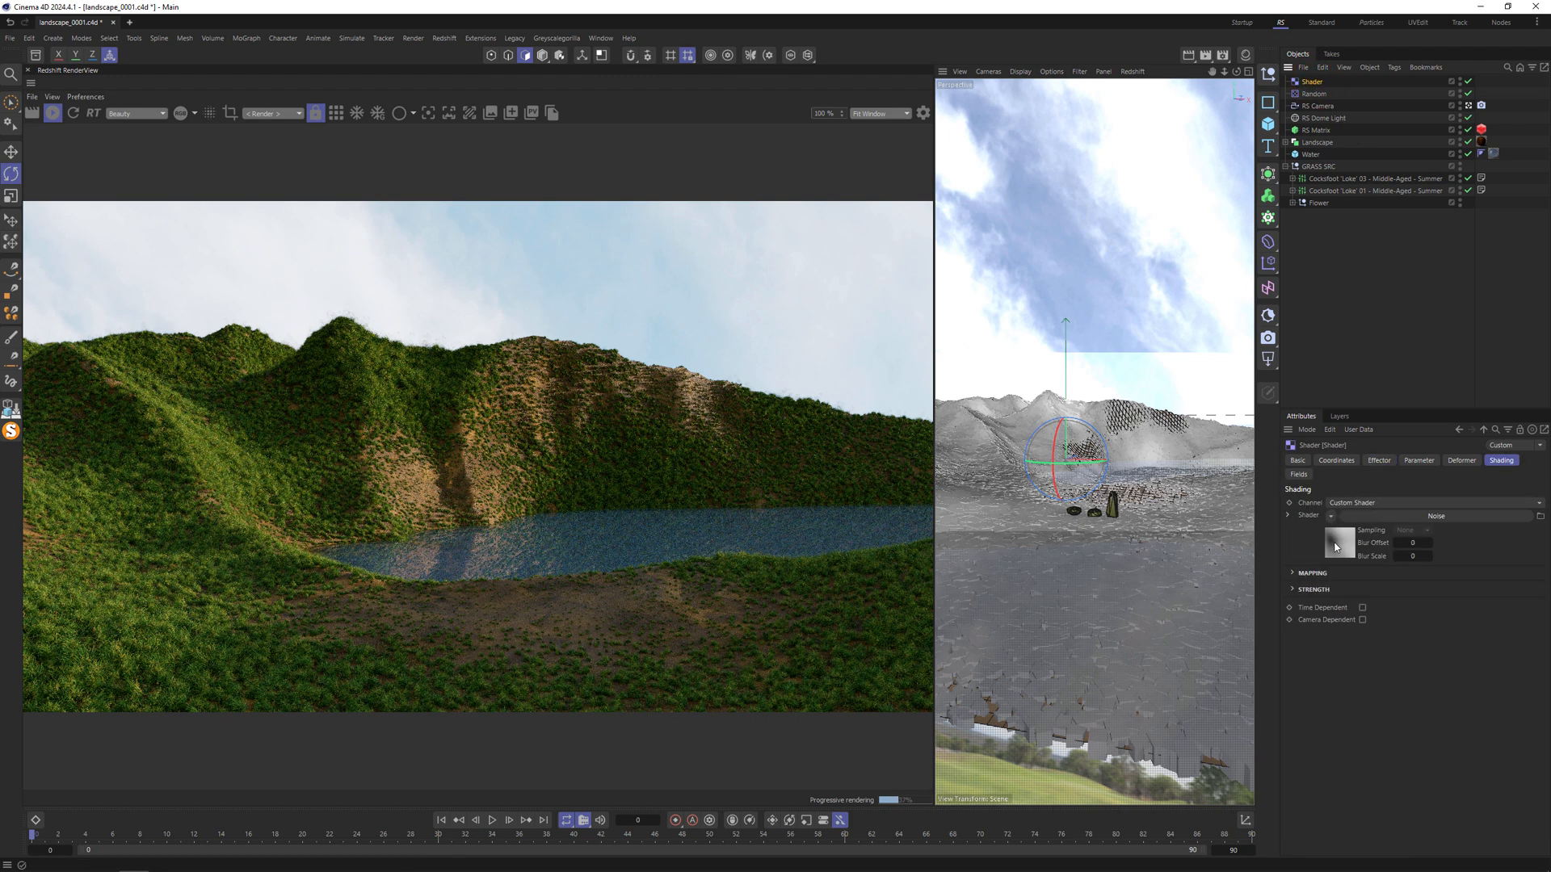
pyautogui.click(1336, 535)
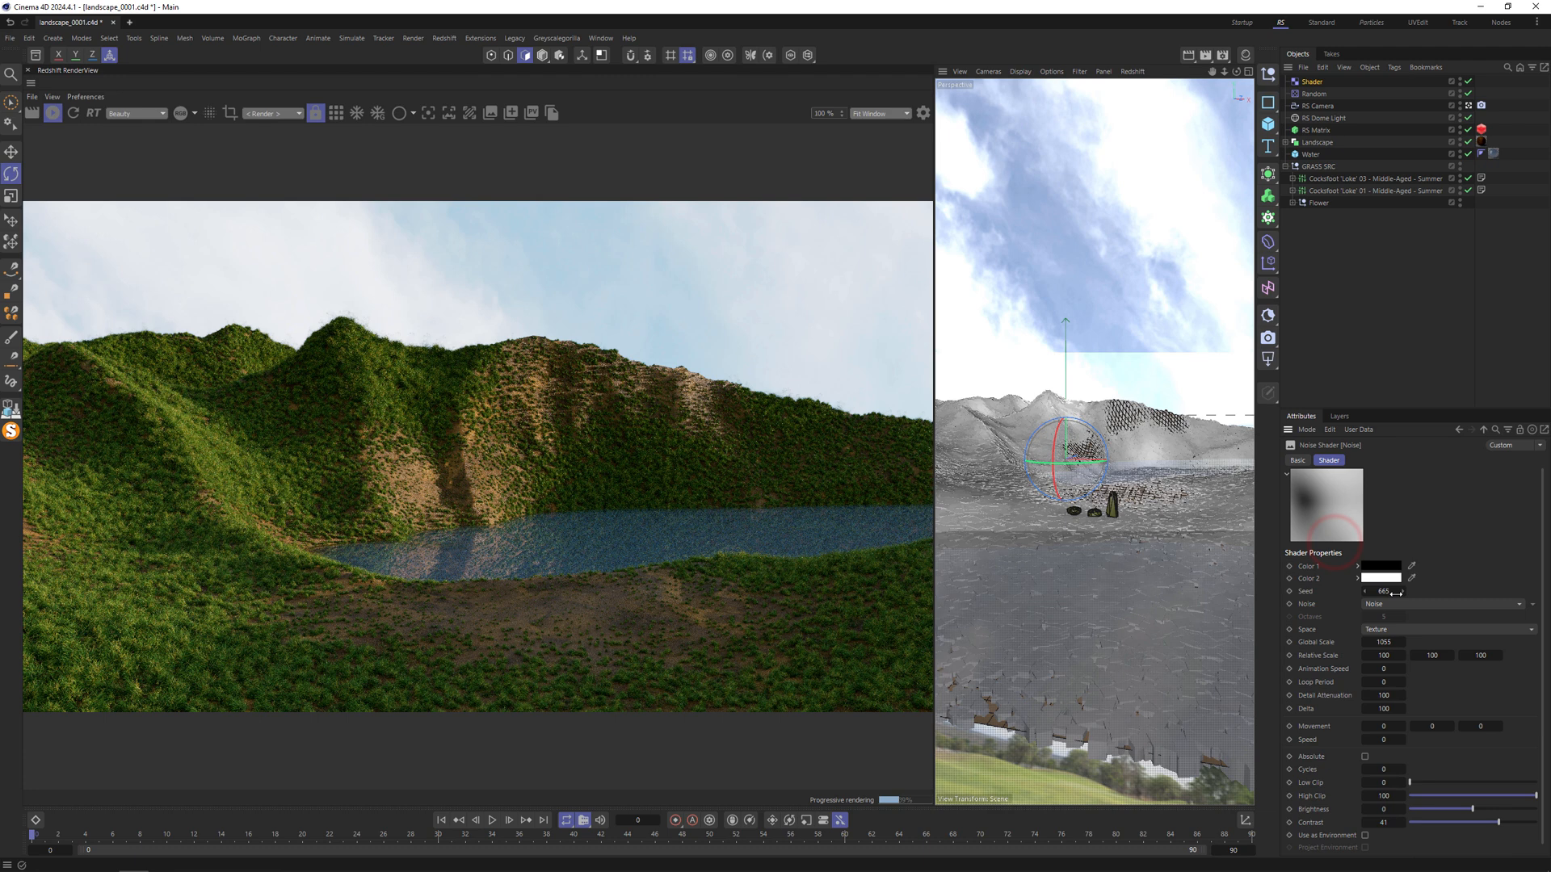
pyautogui.click(1487, 821)
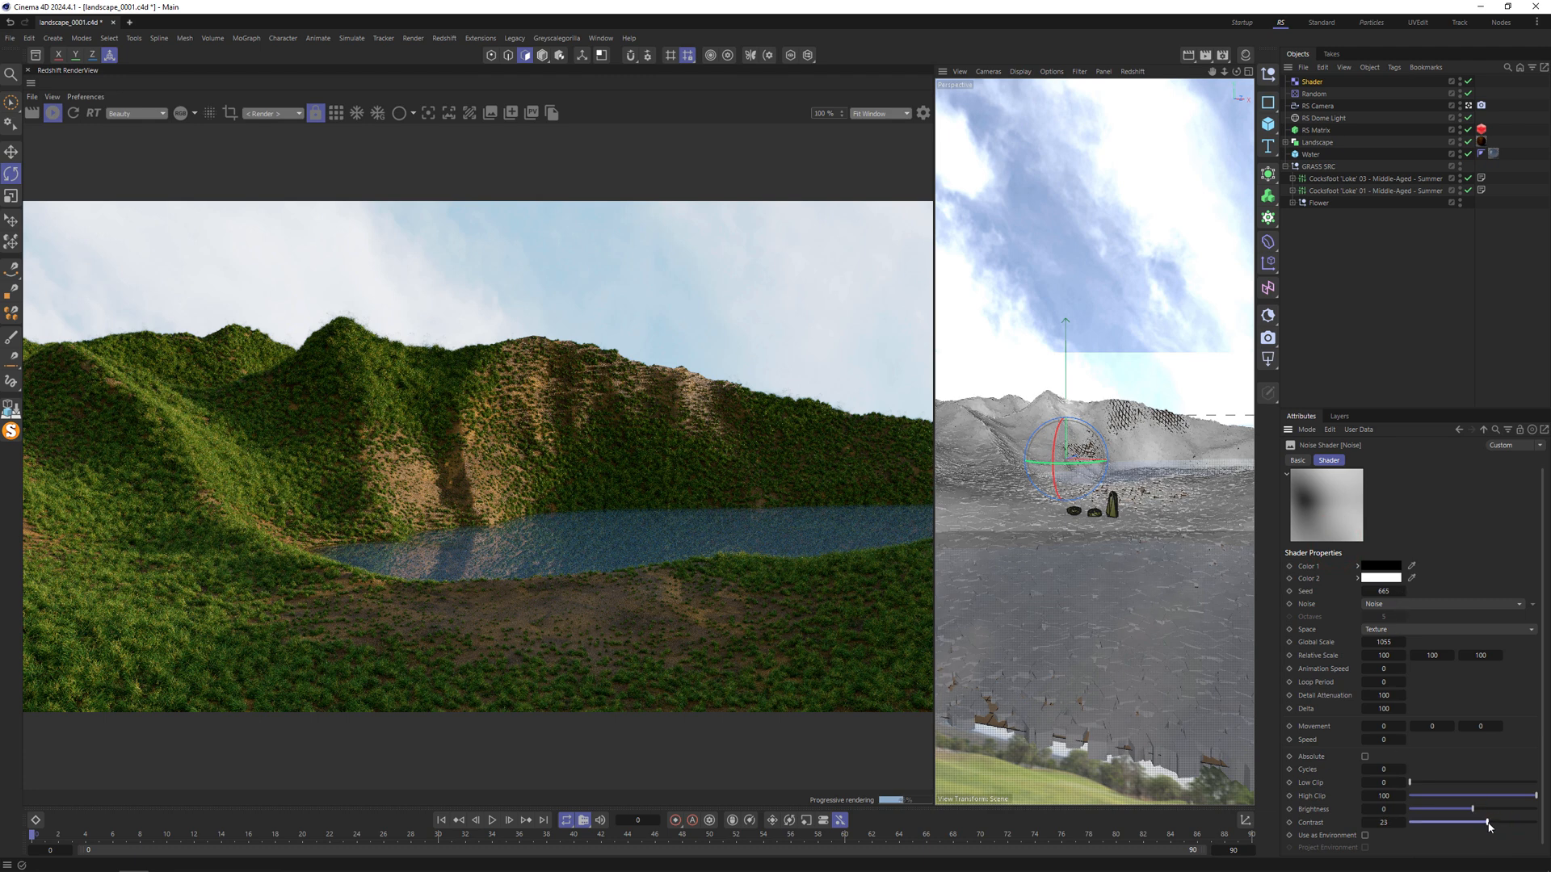
pyautogui.moveTo(1489, 825); pyautogui.dragTo(1483, 824)
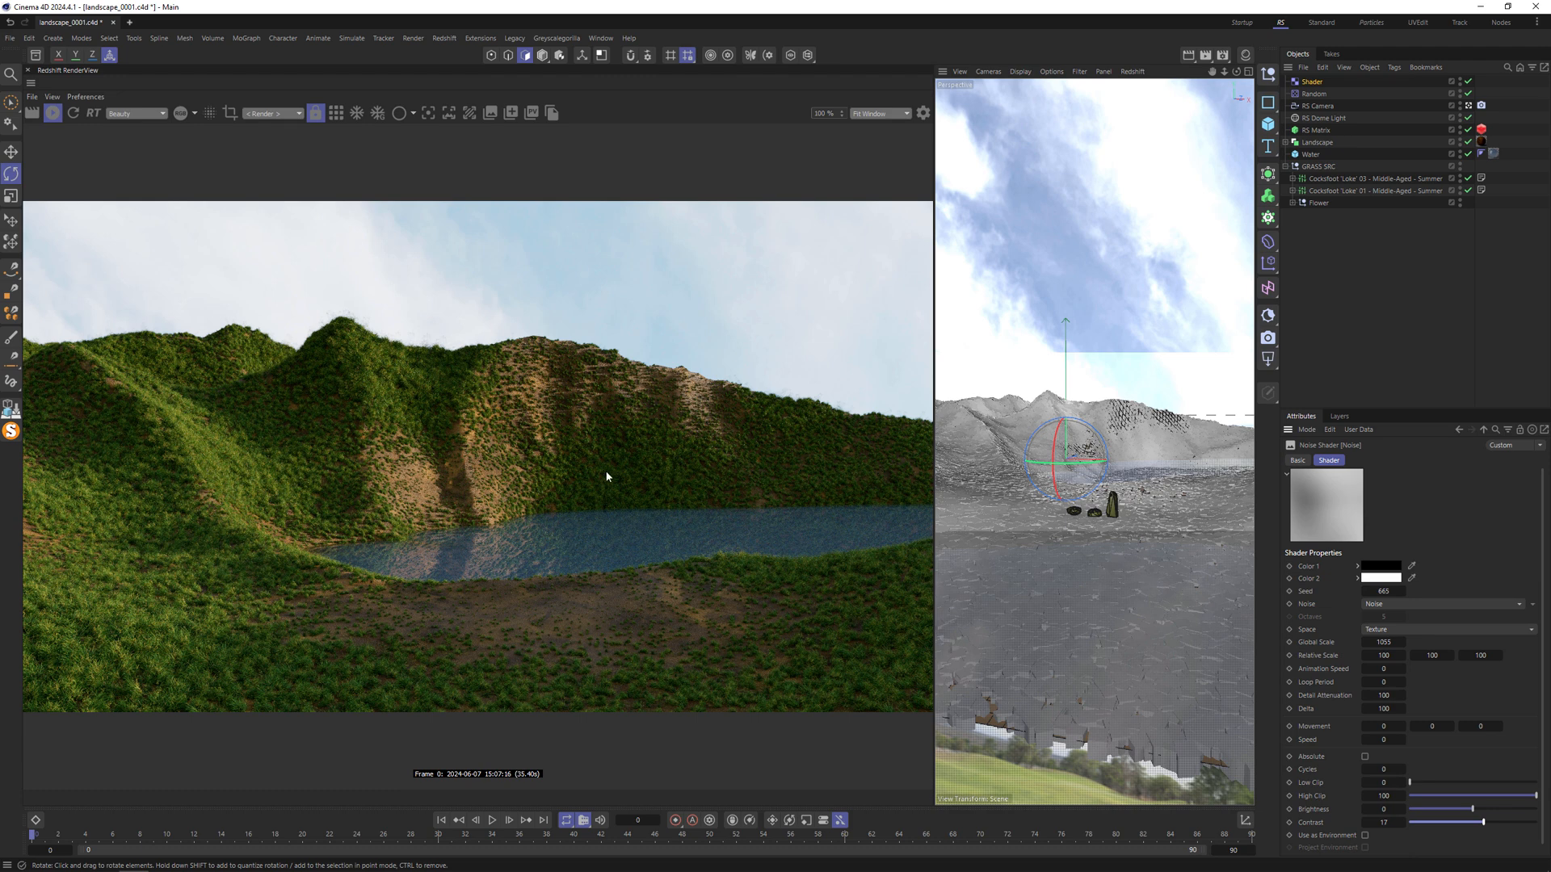
pyautogui.click(74, 114)
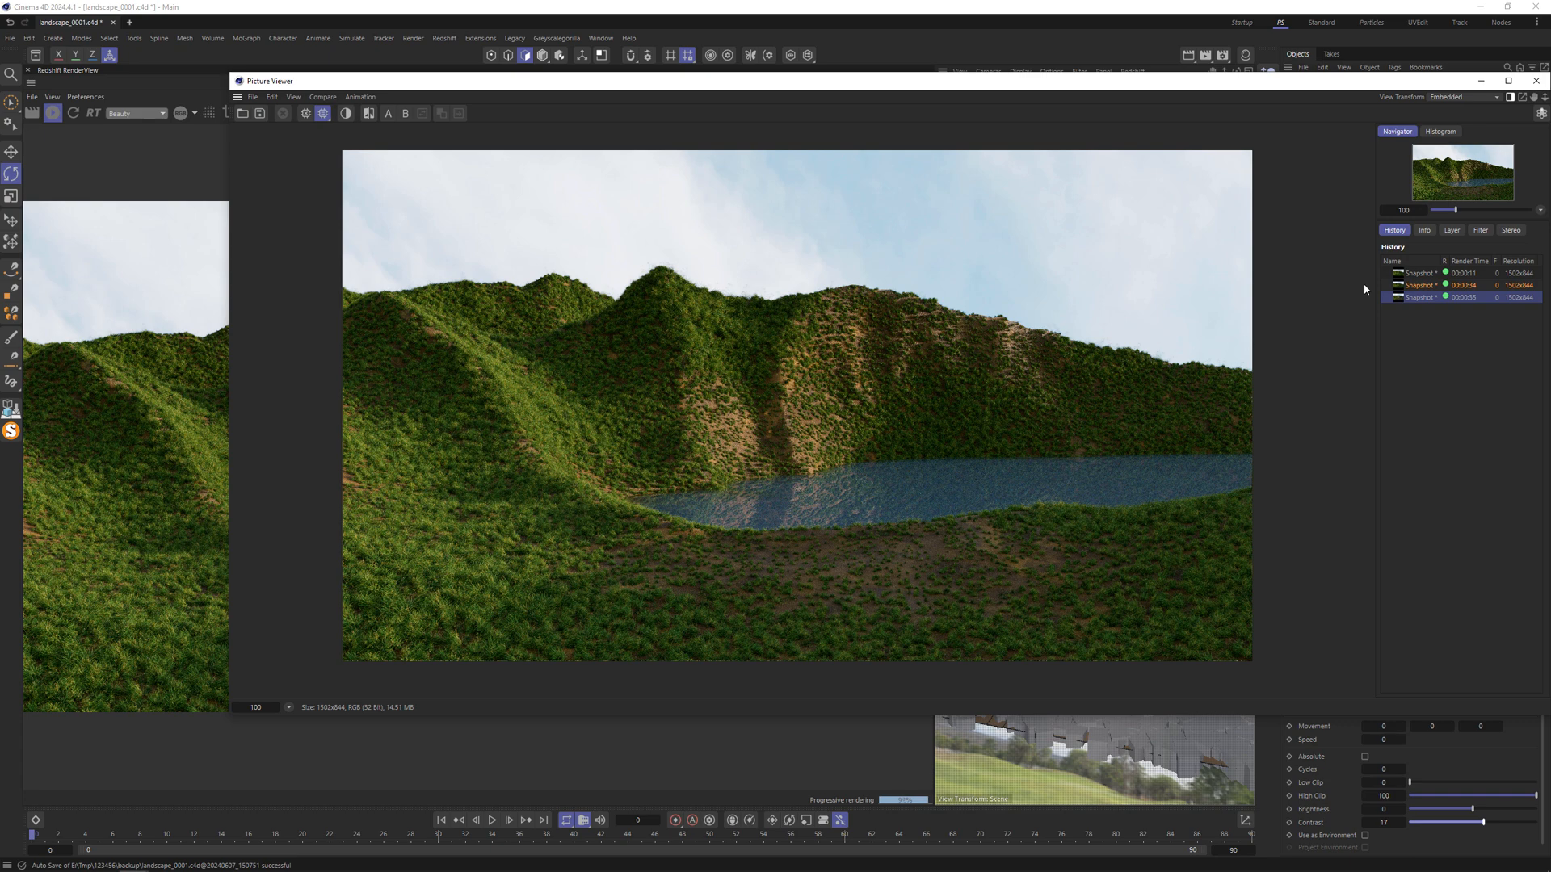
# Step: Compare the first and newest snapshots in the Picture Viewer's history, and close the viewer
pyautogui.click(1428, 272)
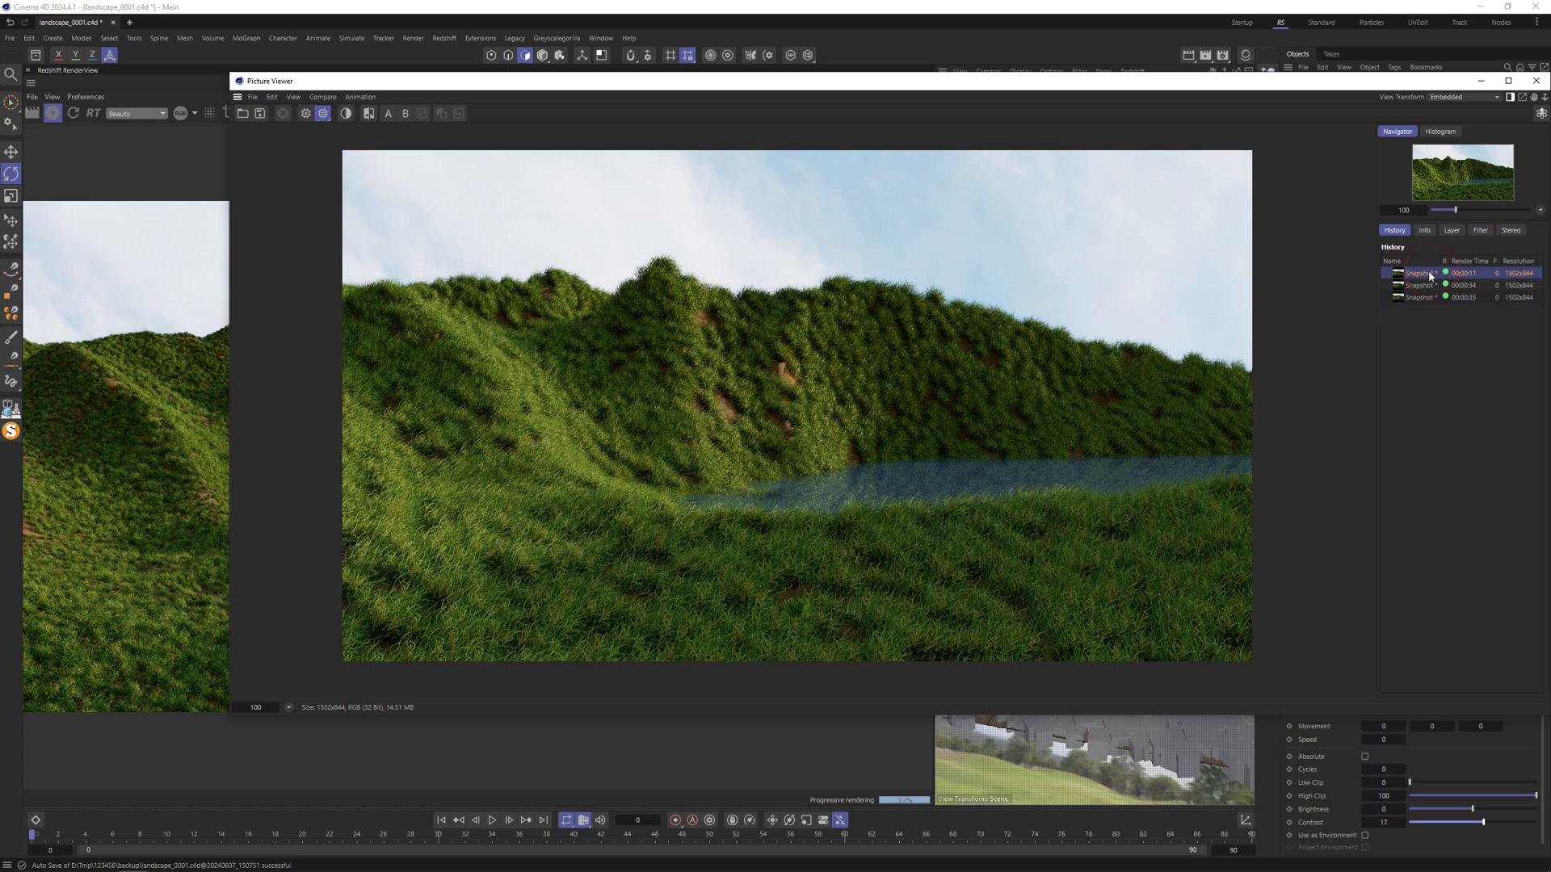
pyautogui.click(1425, 298)
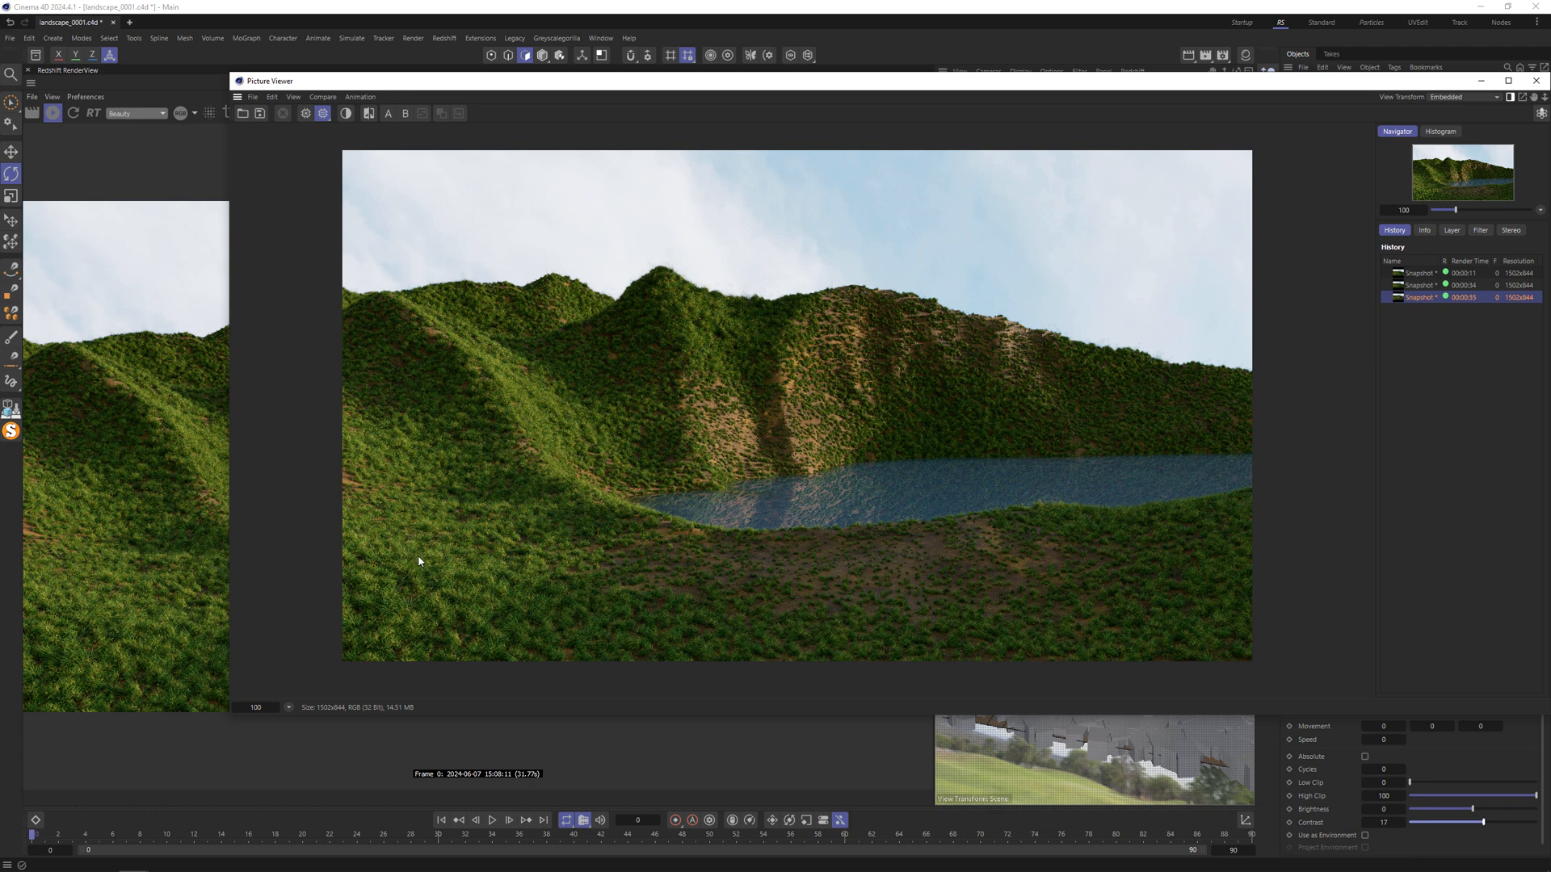
pyautogui.click(1535, 81)
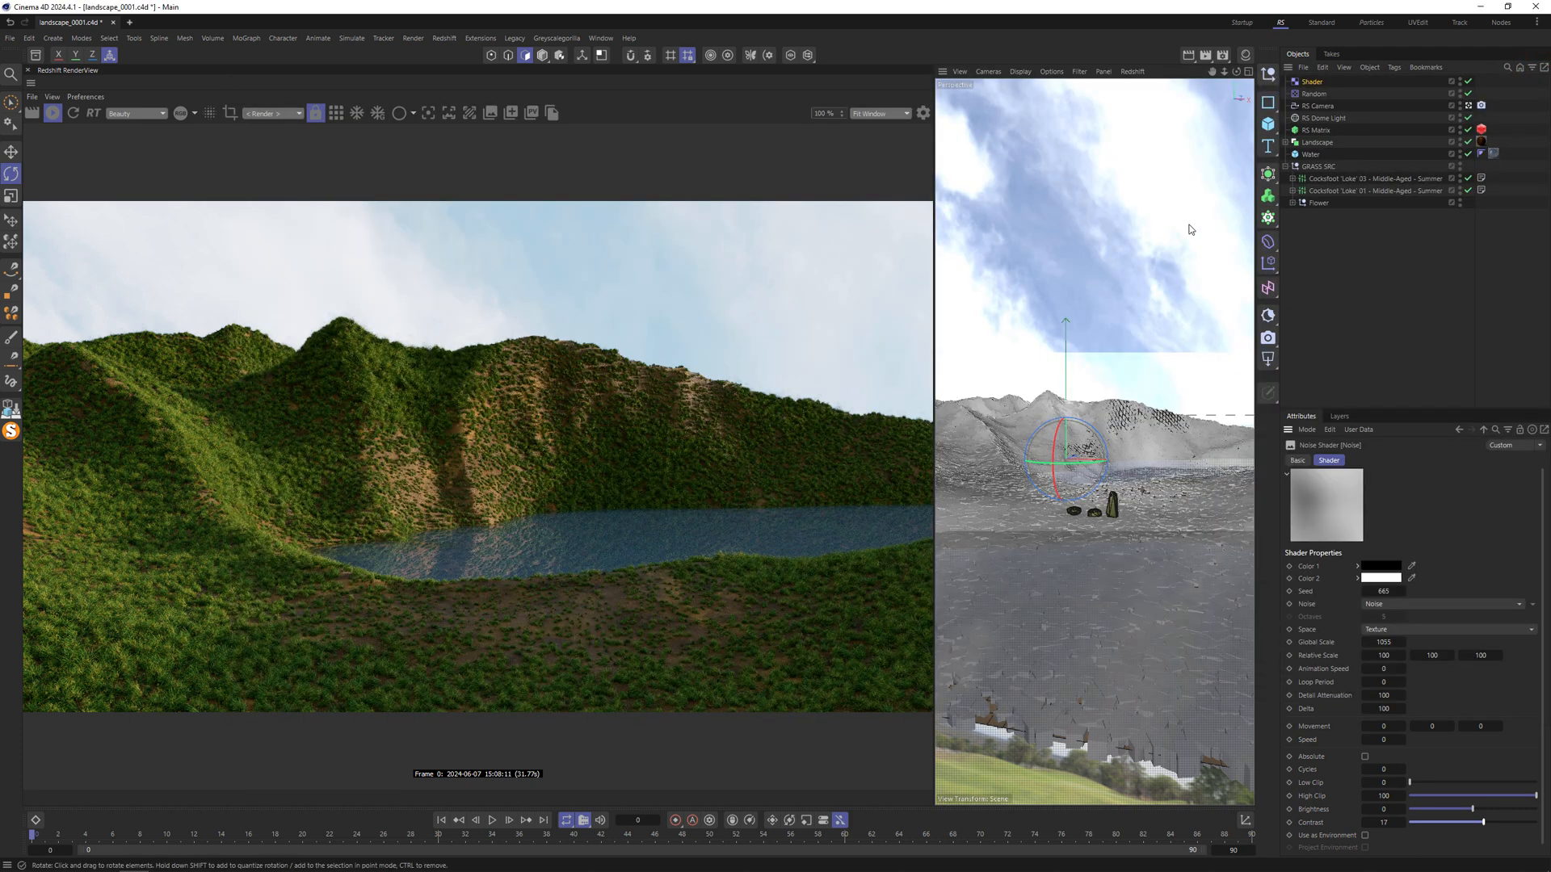
# Step: Disable the Shader and Random effectors, and remove the Cocksfoot 'Loke' 01 grass and the Flower from the RS Matrix tag's custom objects
pyautogui.click(1469, 81)
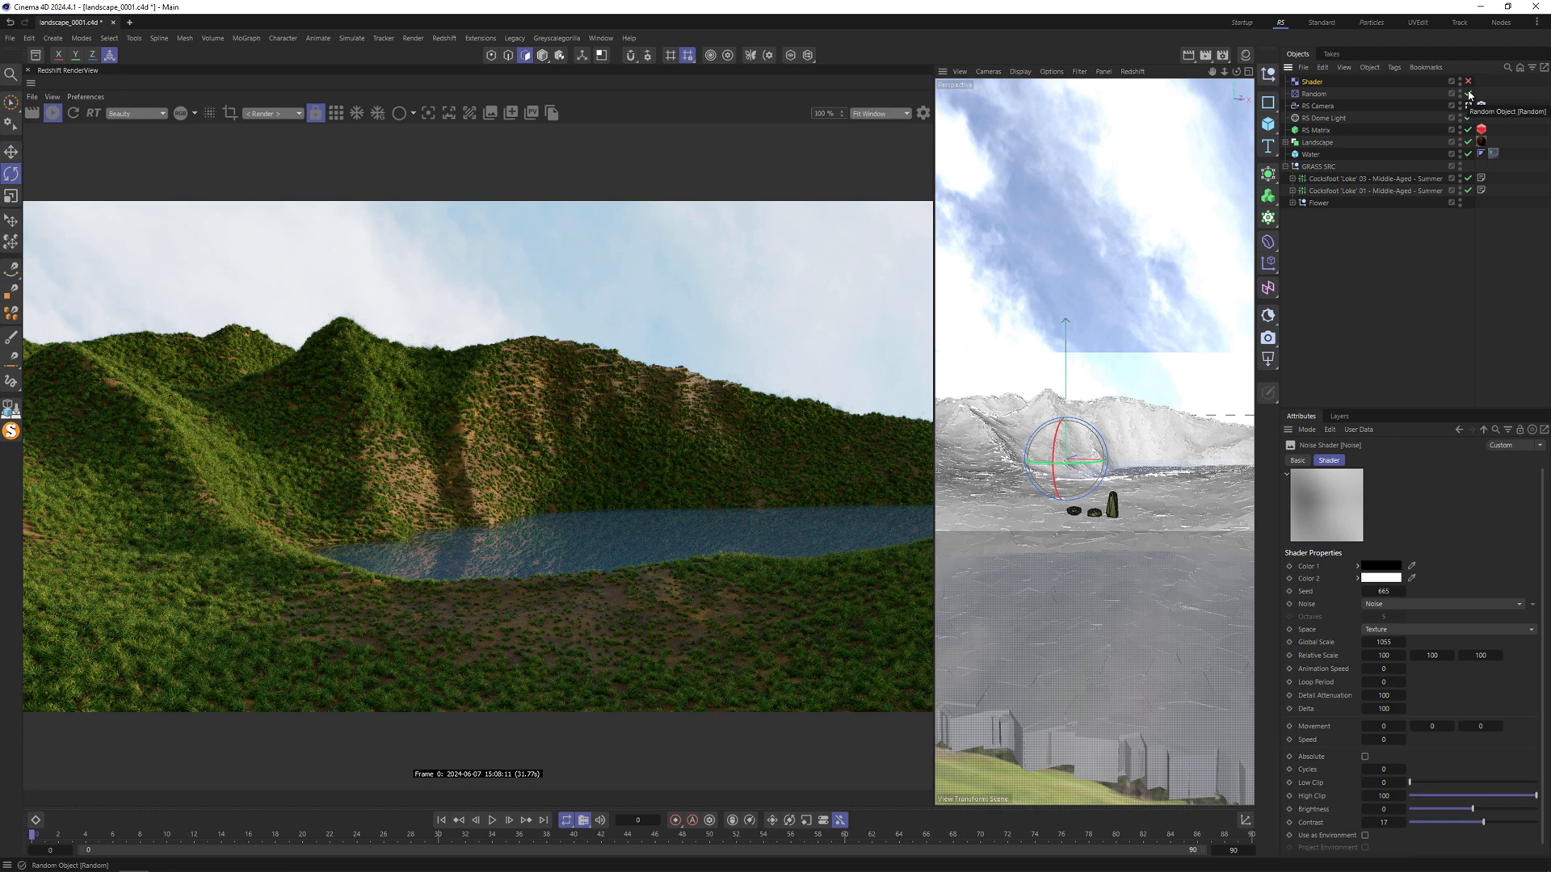
pyautogui.click(1468, 94)
pyautogui.click(1481, 129)
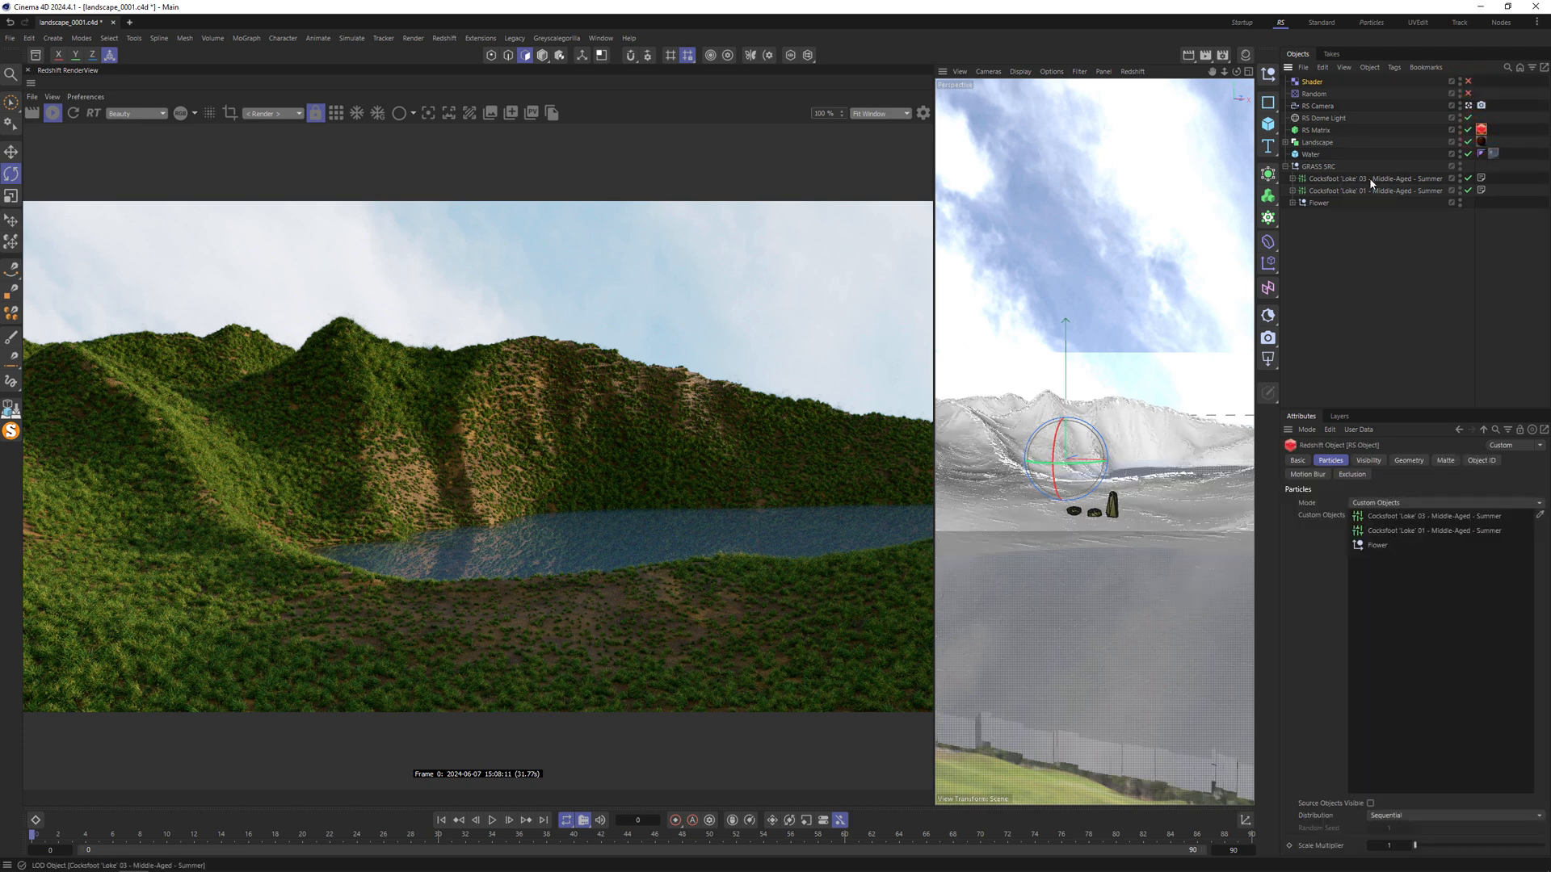
pyautogui.rightClick(1409, 531)
pyautogui.click(1429, 570)
pyautogui.rightClick(1361, 532)
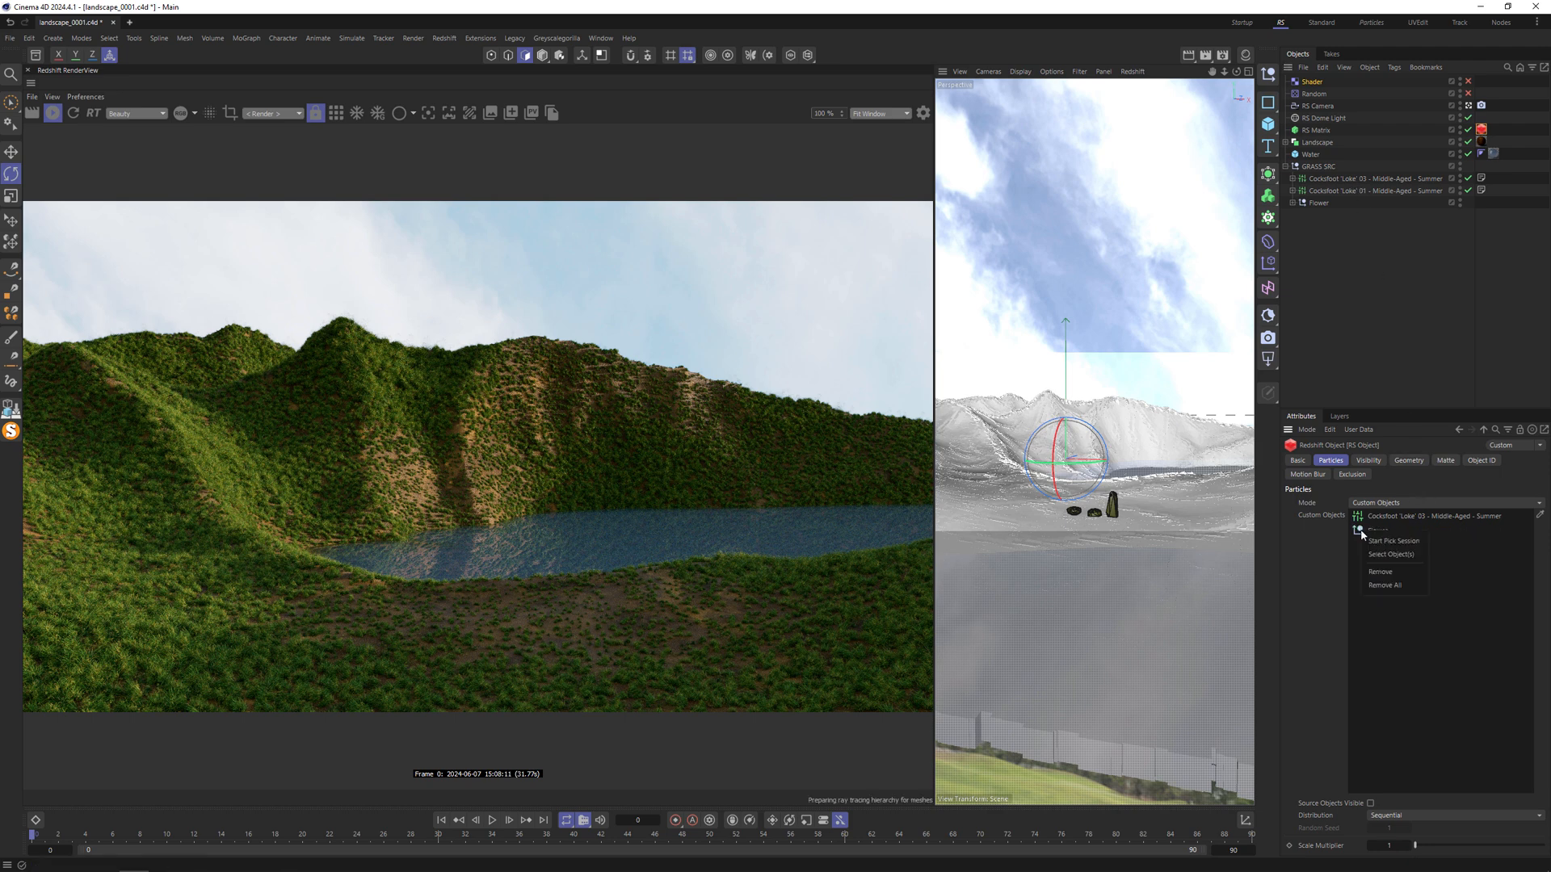
pyautogui.click(1380, 571)
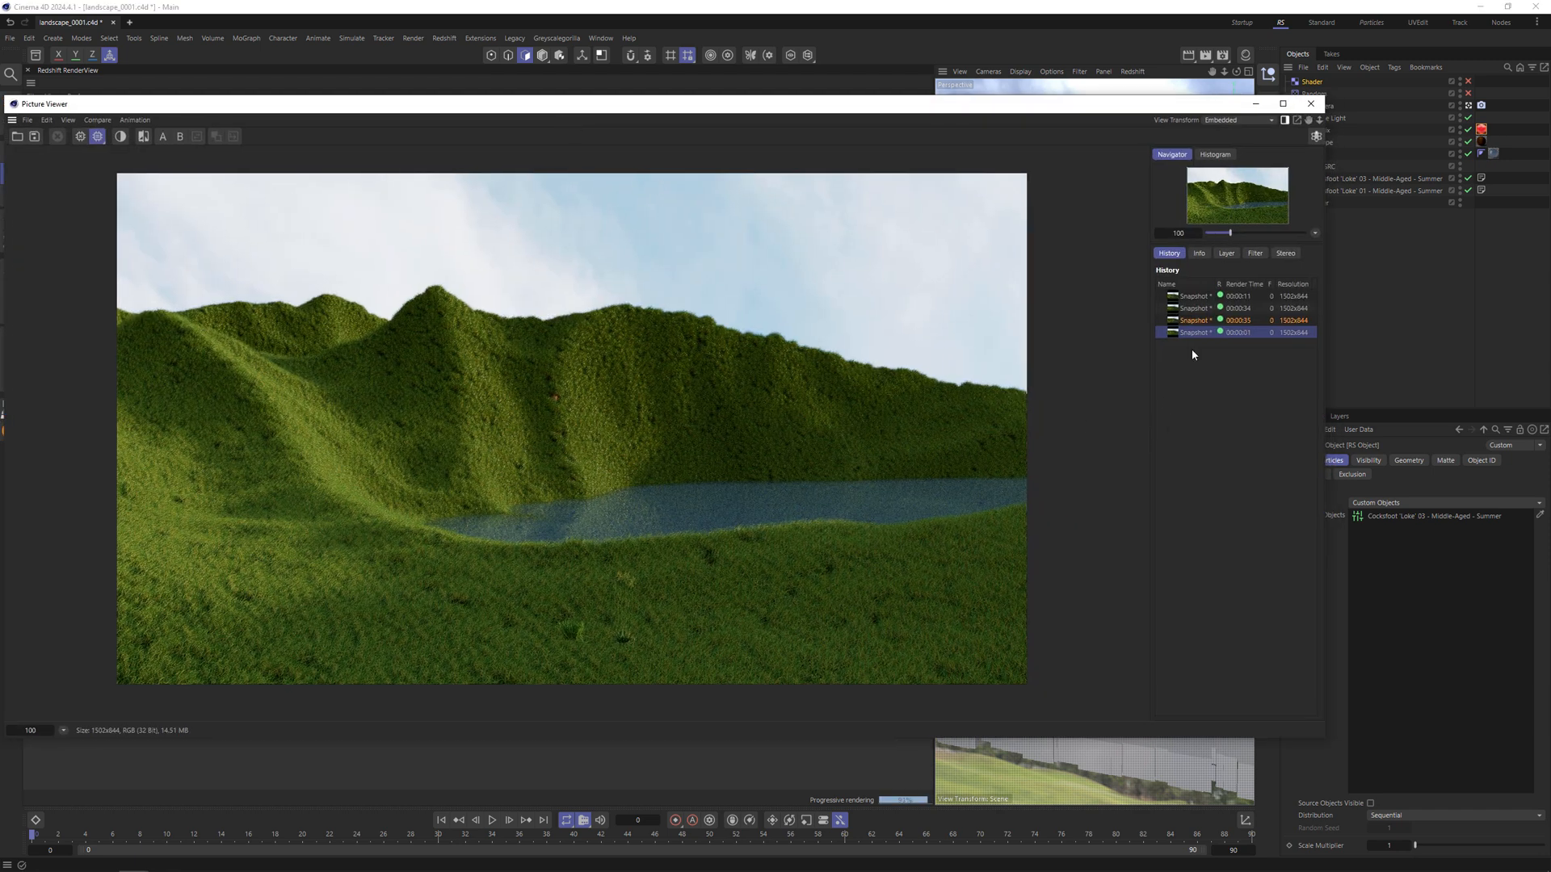
# Step: Compare the snapshot of the uniform single-grass scatter with the varied one in the Picture Viewer's history
pyautogui.click(1203, 321)
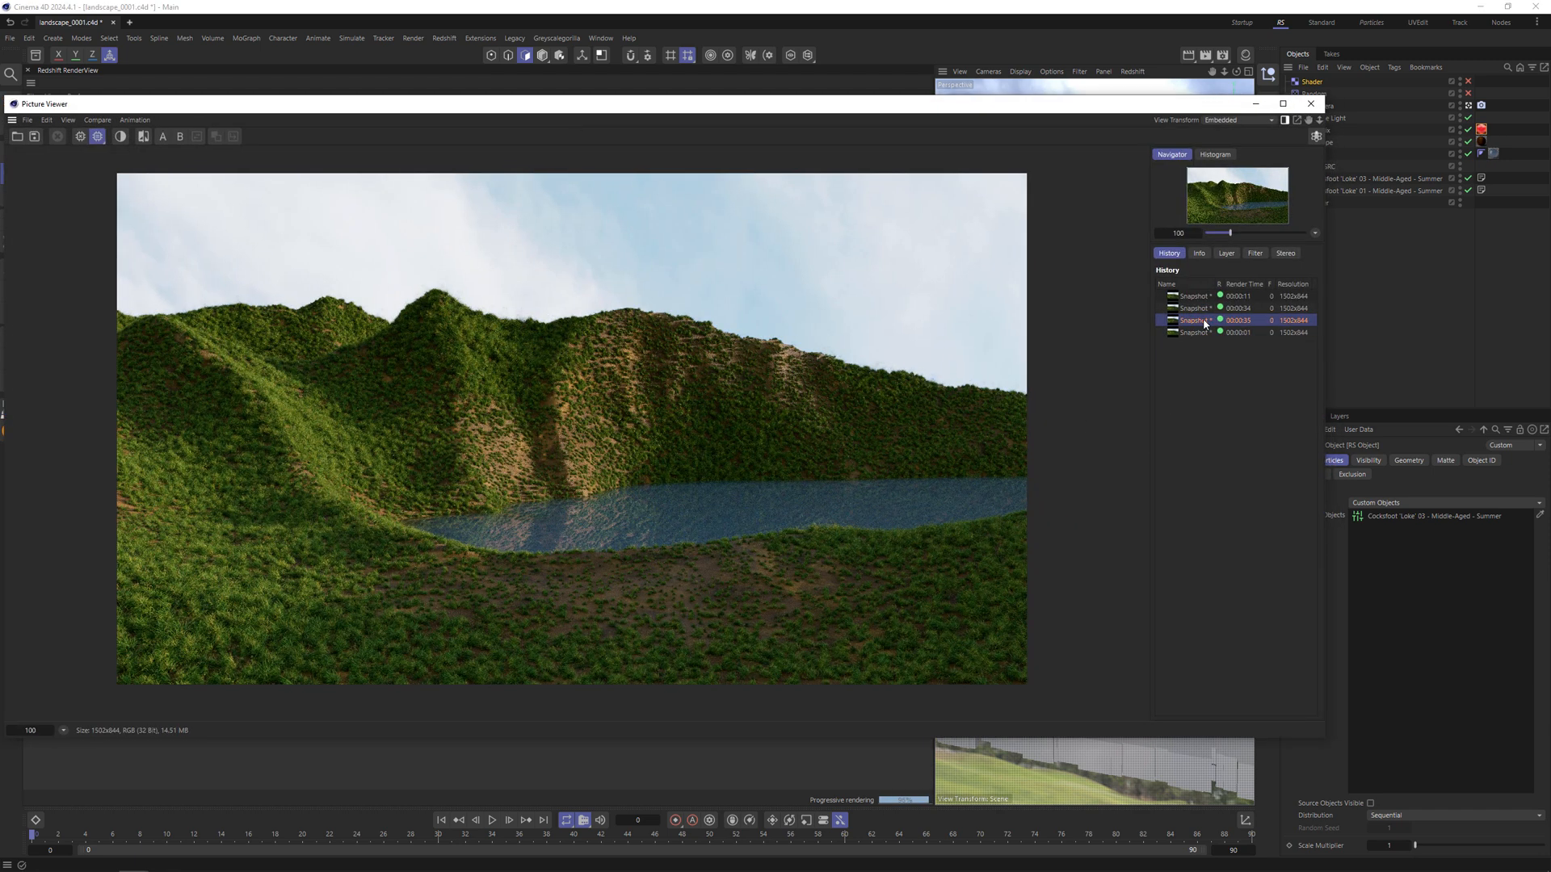
pyautogui.click(1199, 336)
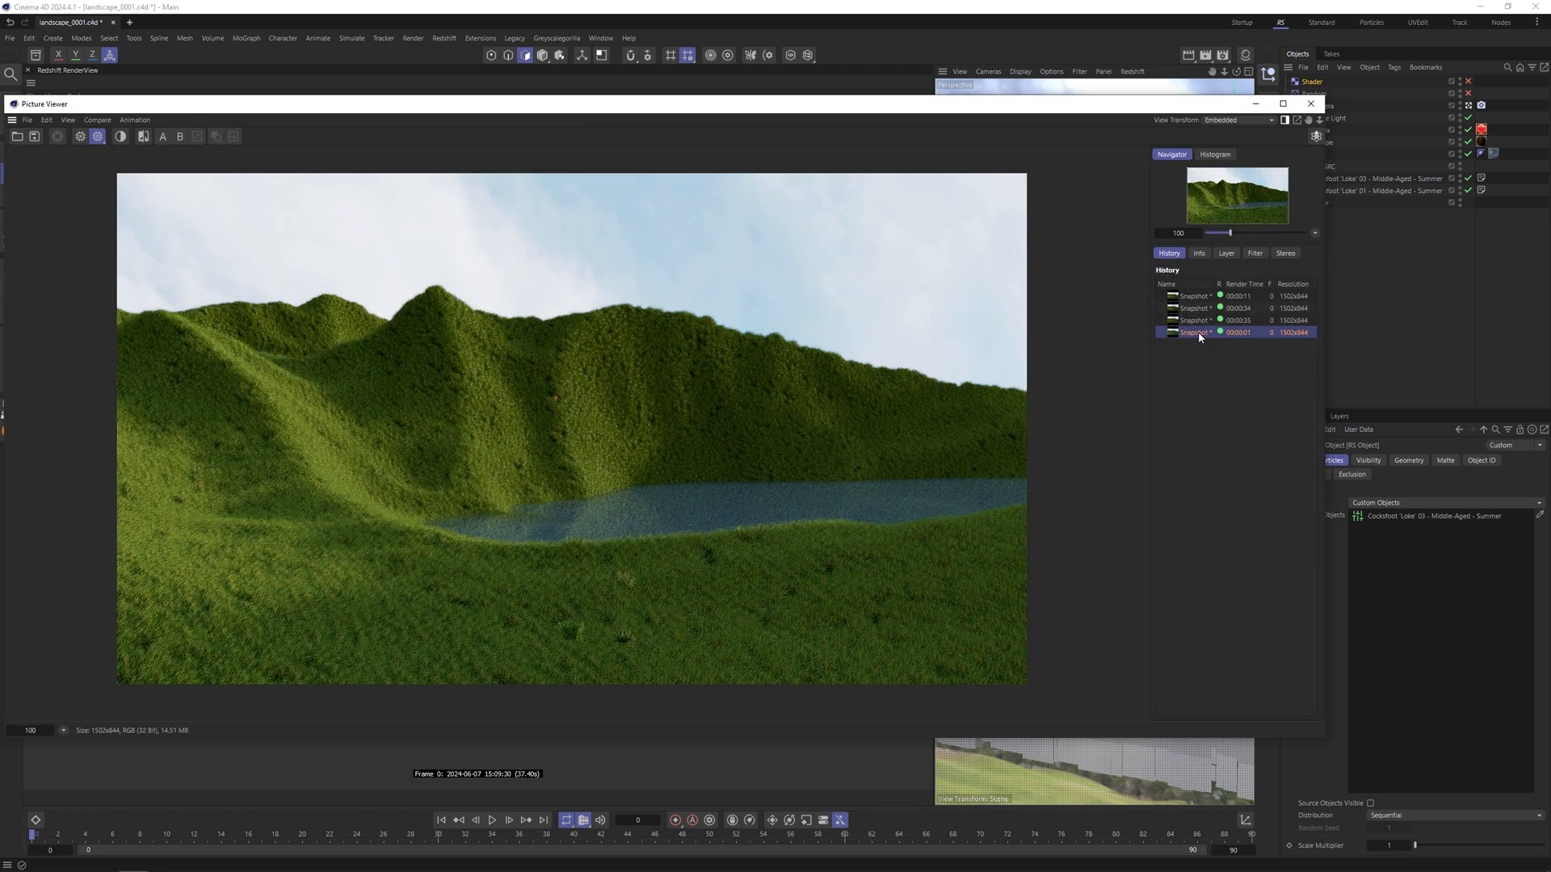
pyautogui.click(1200, 321)
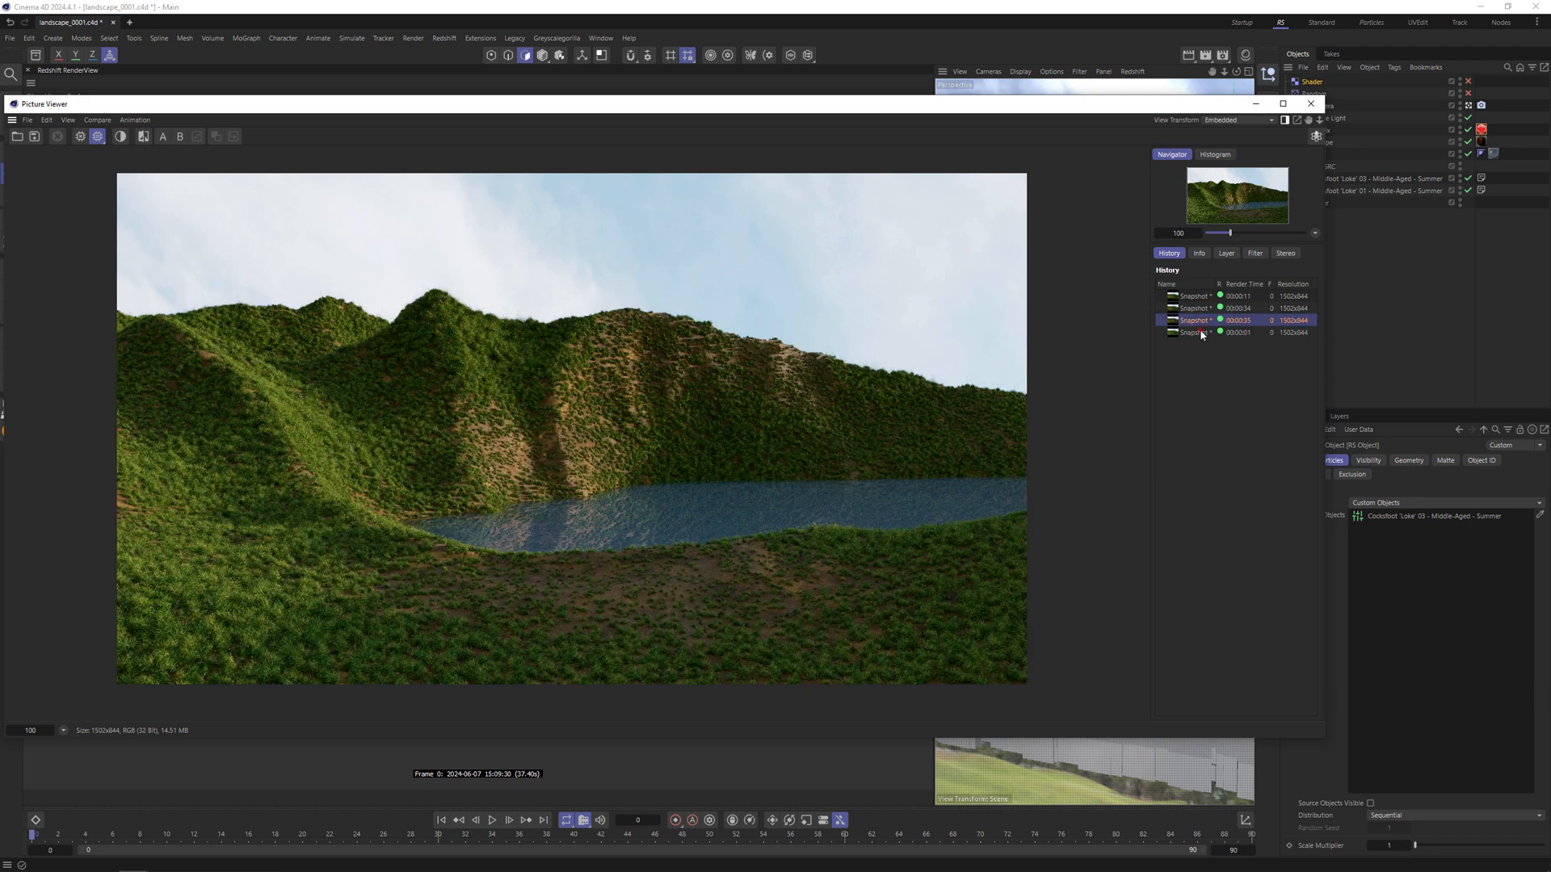
pyautogui.click(1200, 332)
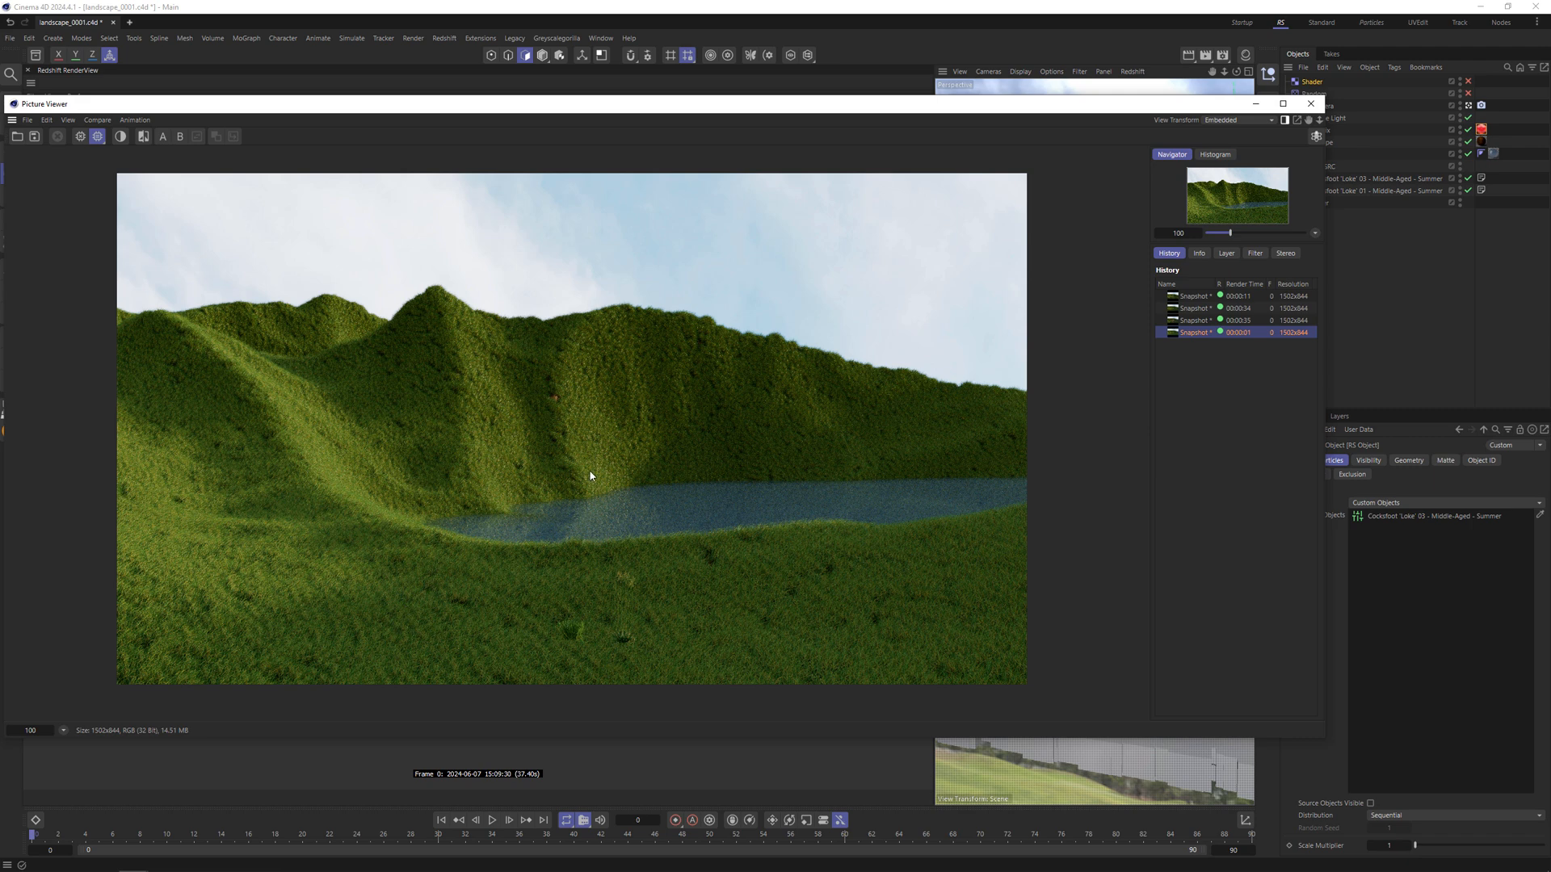
pyautogui.click(1195, 321)
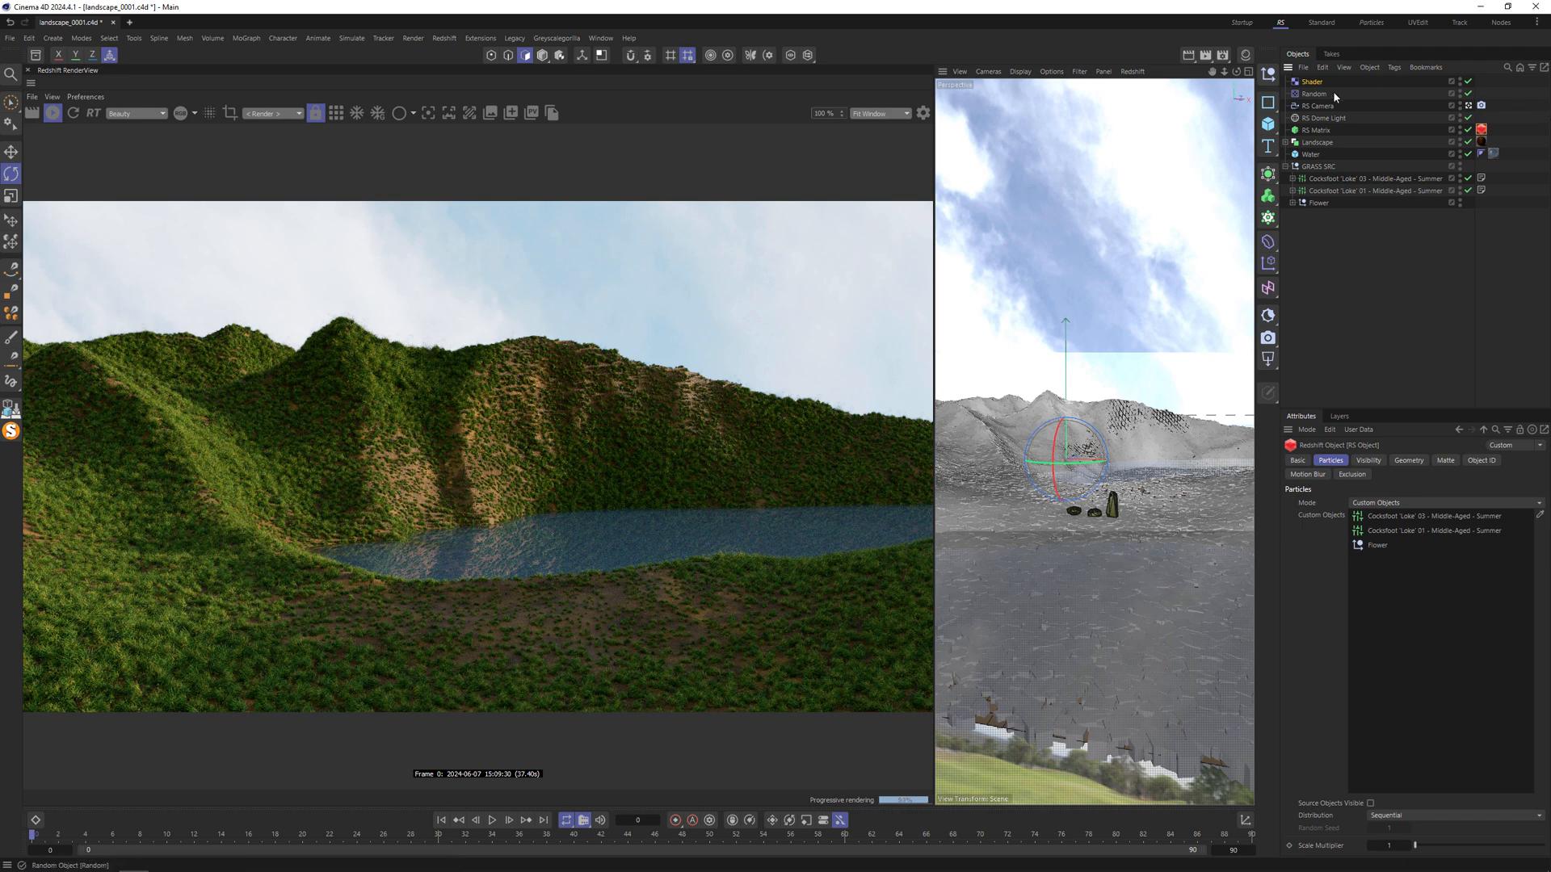
# Step: Review the two Cocksfoot grasses and the Flower in the RS Matrix tag's custom objects list
pyautogui.click(1390, 518)
pyautogui.click(1380, 533)
pyautogui.click(1377, 546)
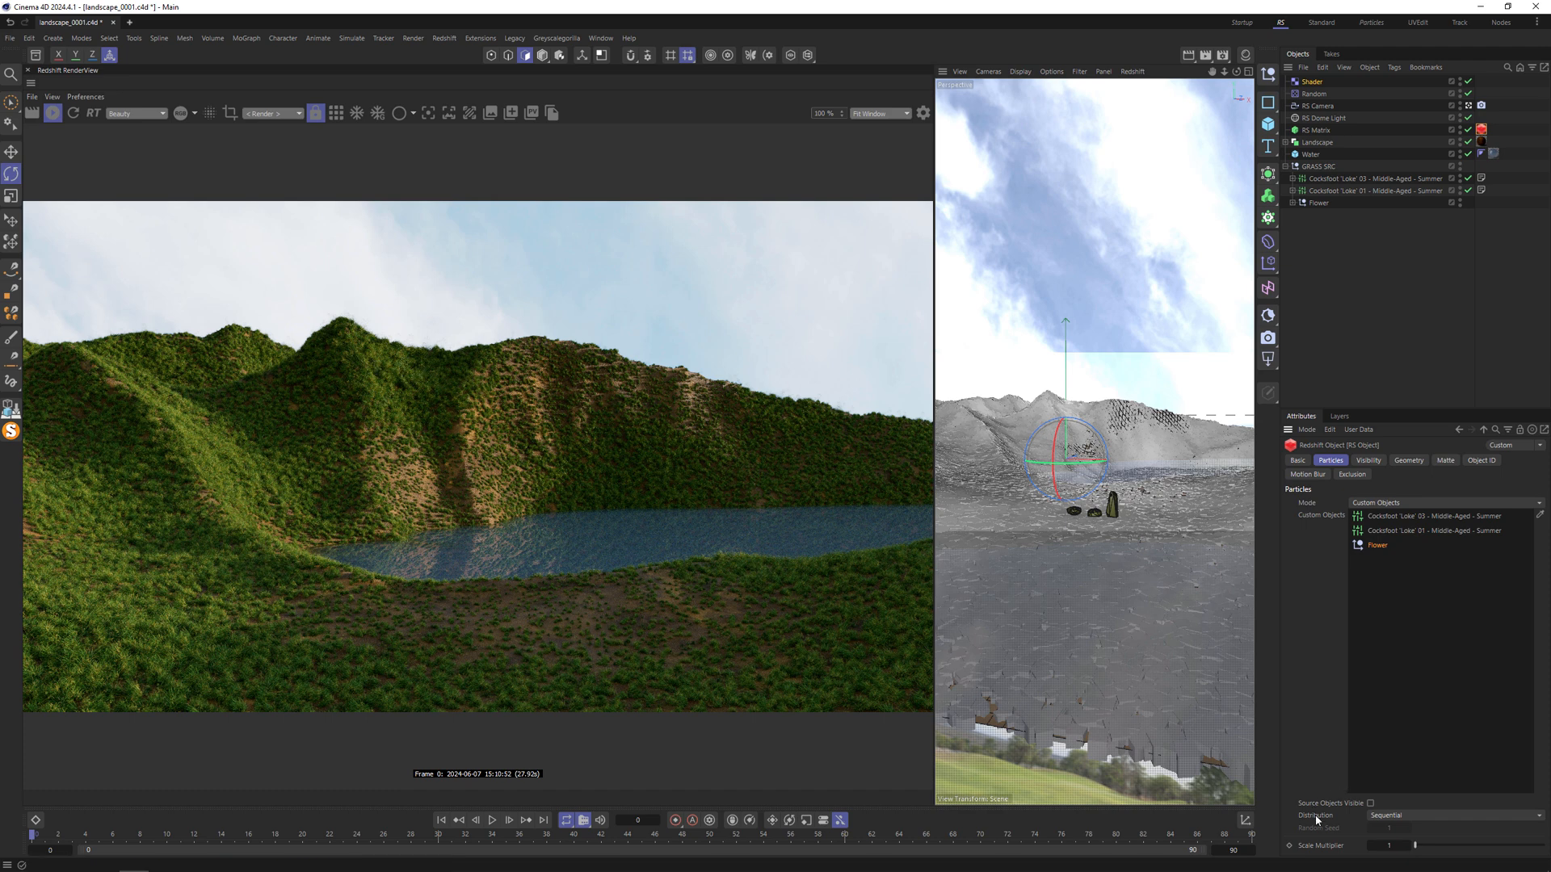
# Step: Set the distribution of the RS Matrix tag's custom objects to Random
pyautogui.click(1398, 818)
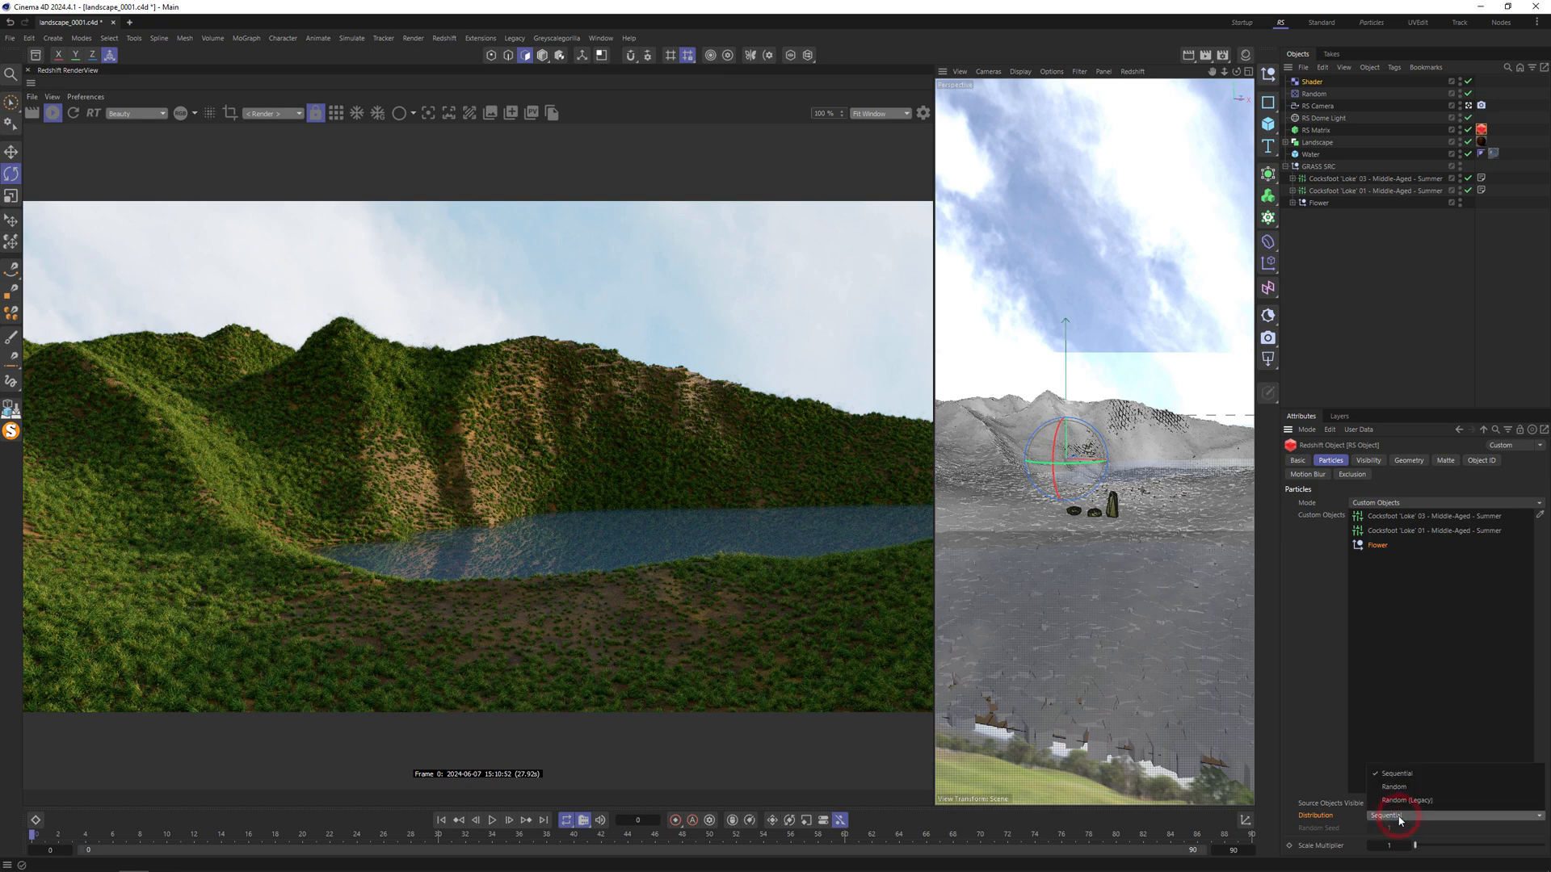
pyautogui.click(1394, 786)
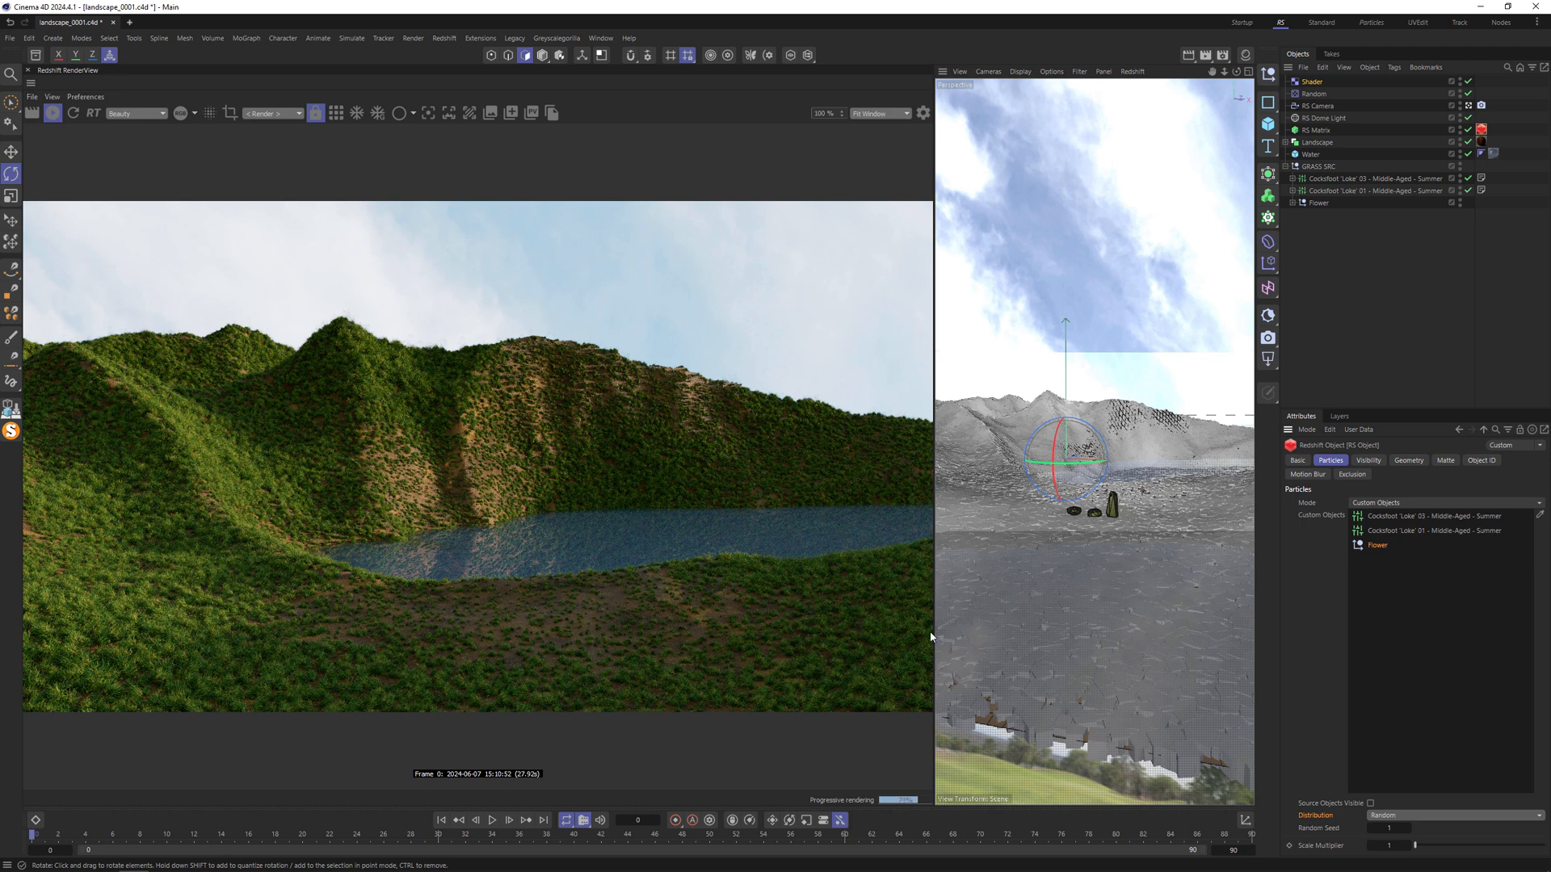
# Step: Review the Random effector's transform parameters, the Shader effector's settings and the RS Matrix tag's particle distribution
pyautogui.click(1316, 95)
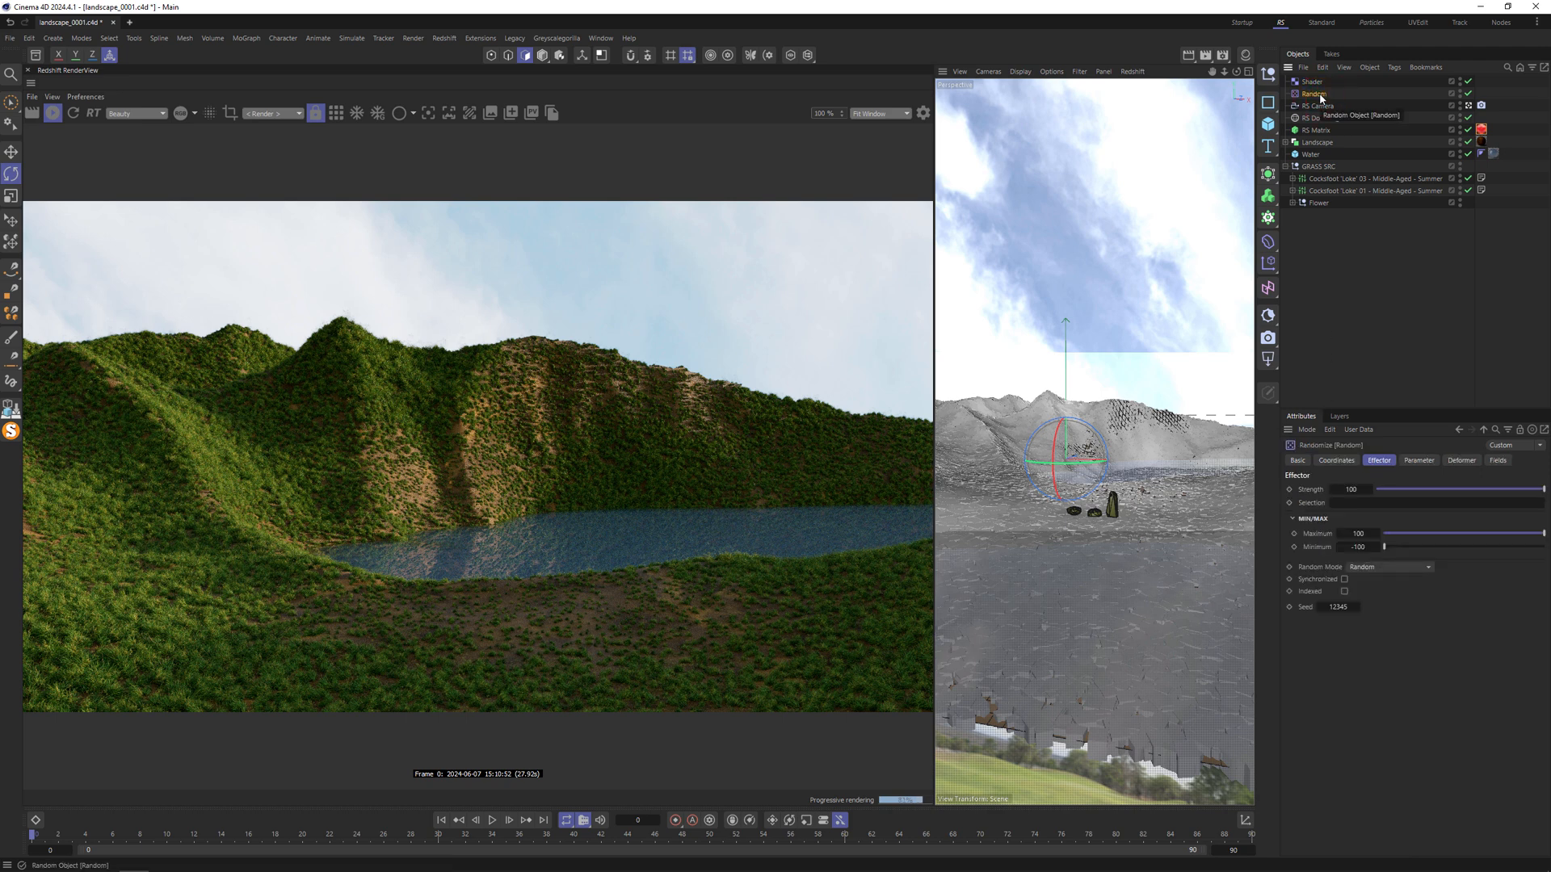
pyautogui.click(1419, 460)
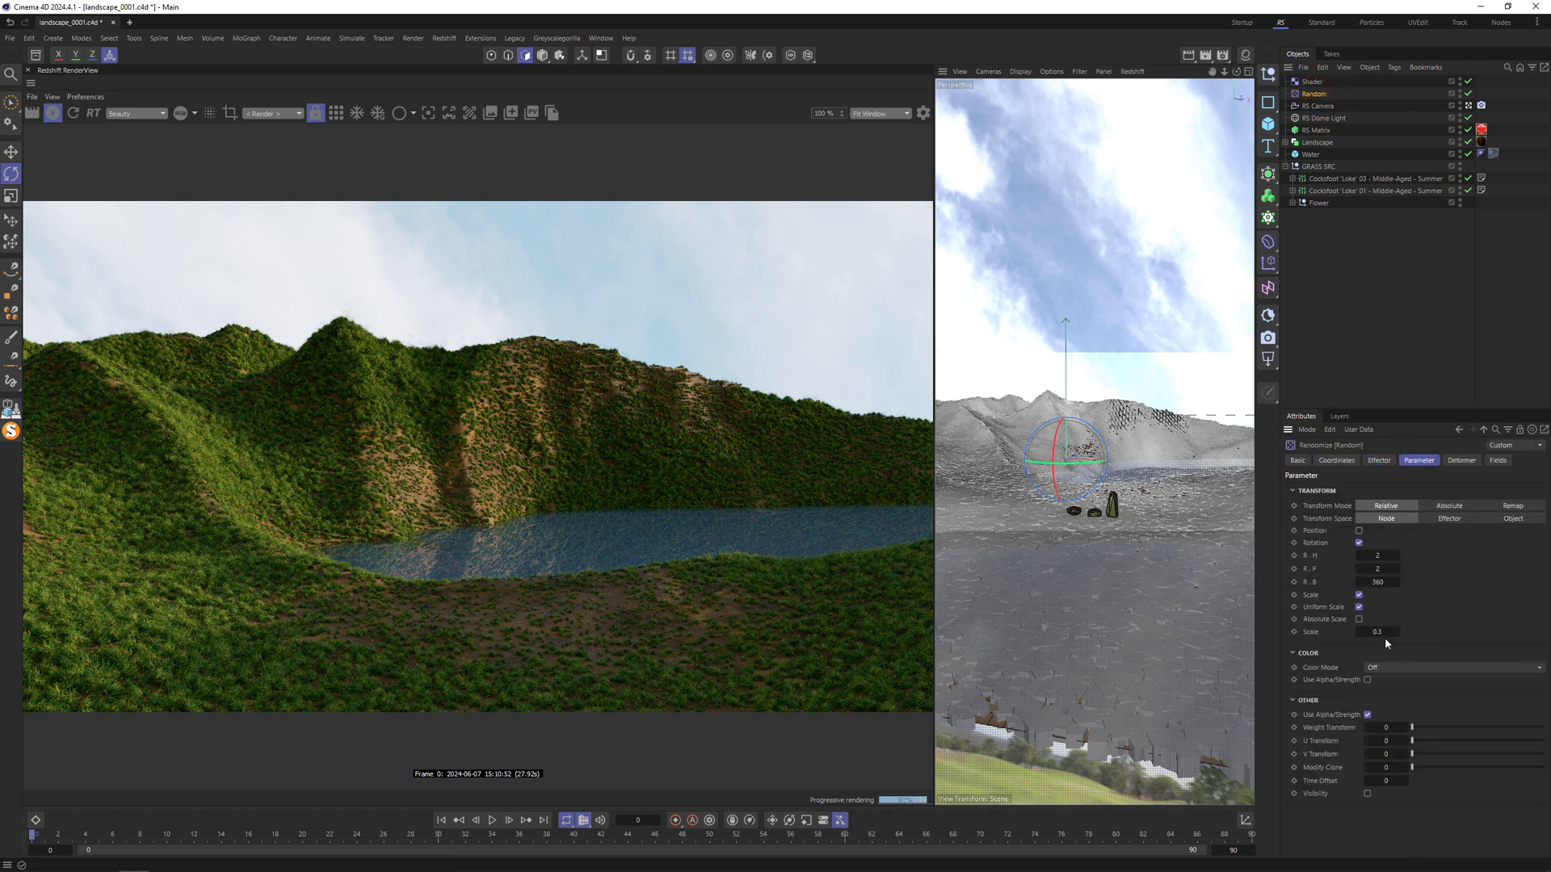
pyautogui.click(1292, 83)
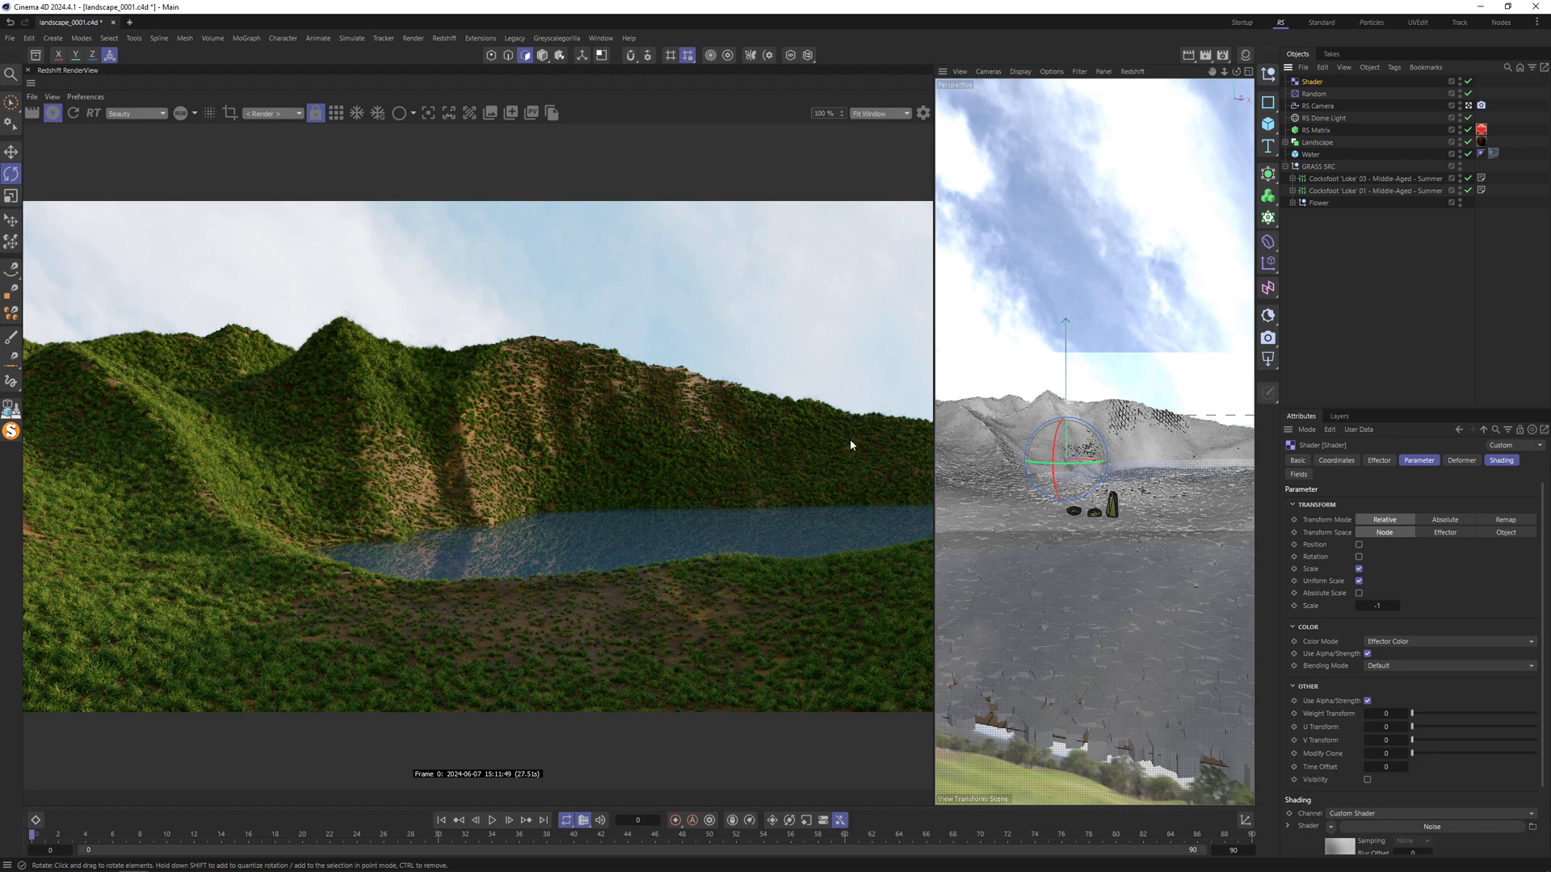
pyautogui.click(1481, 129)
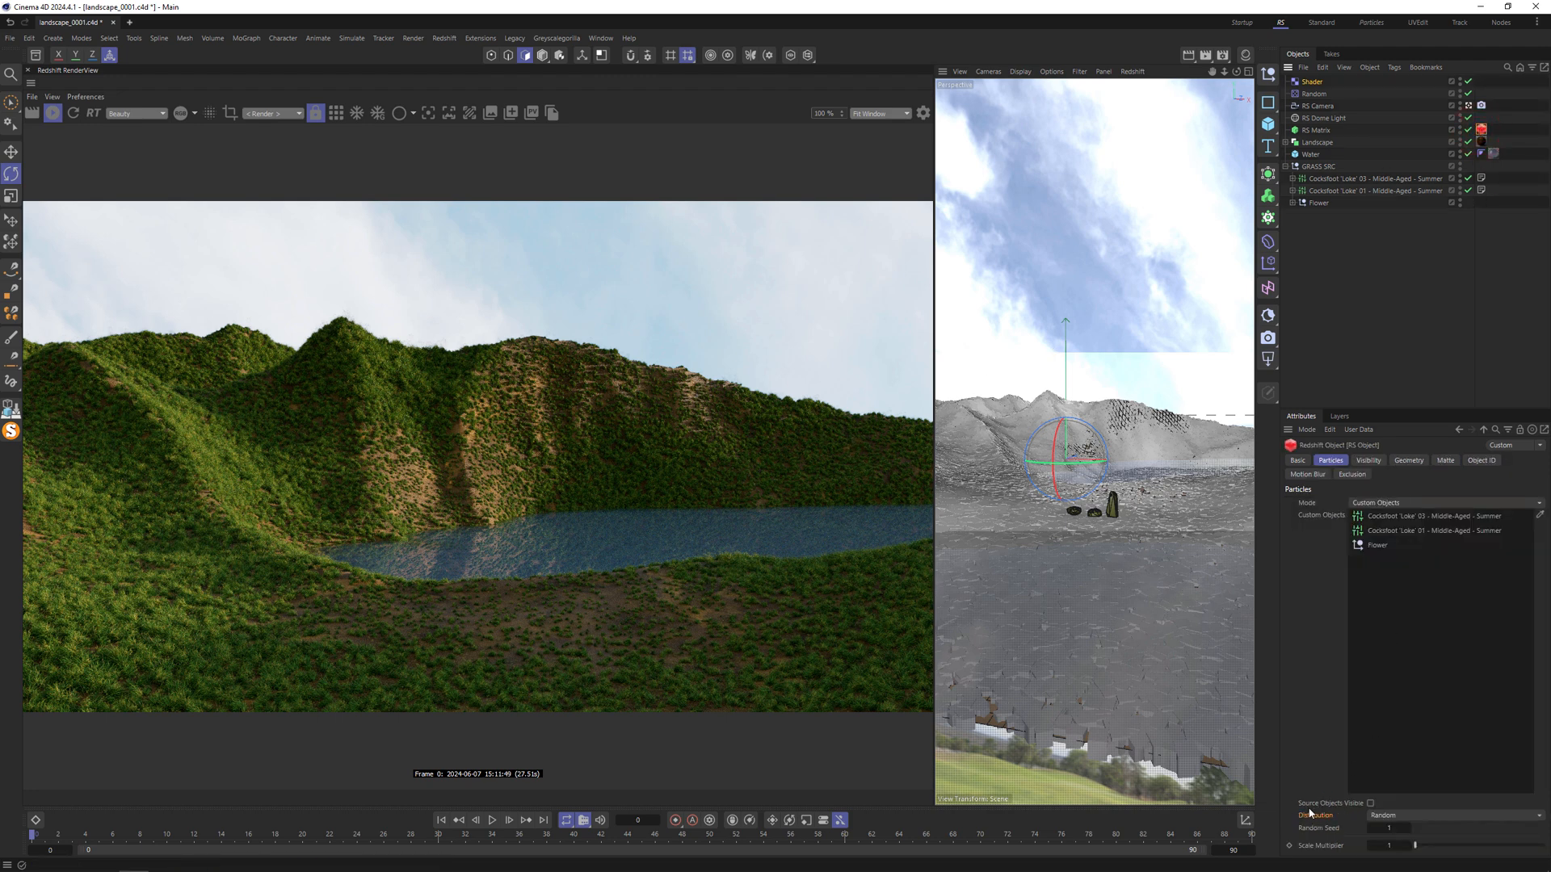